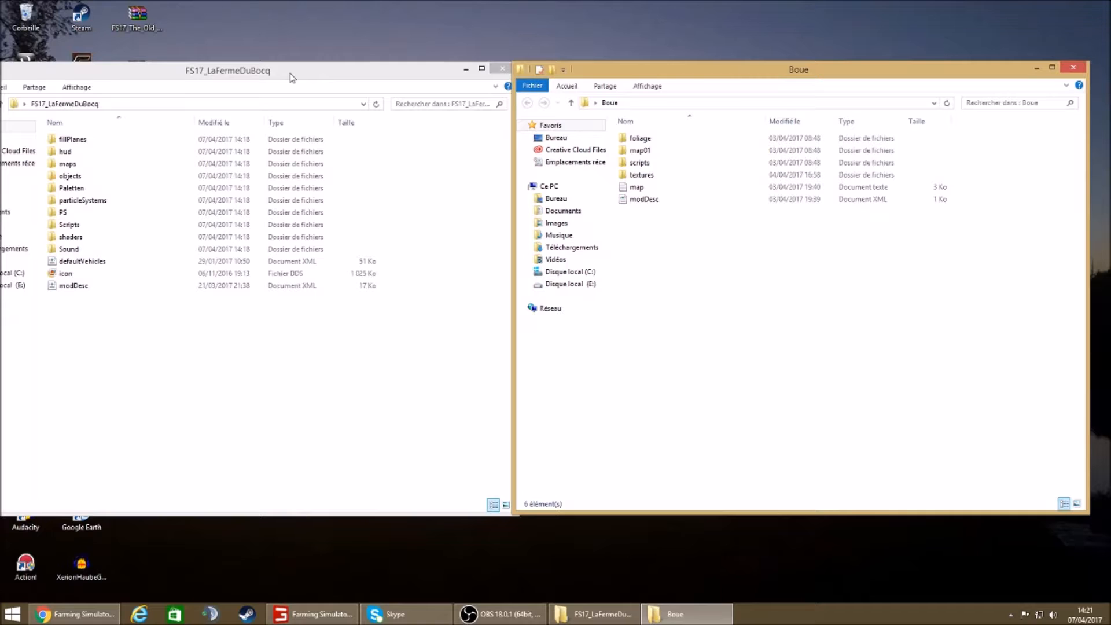
drag(295, 70, 300, 72)
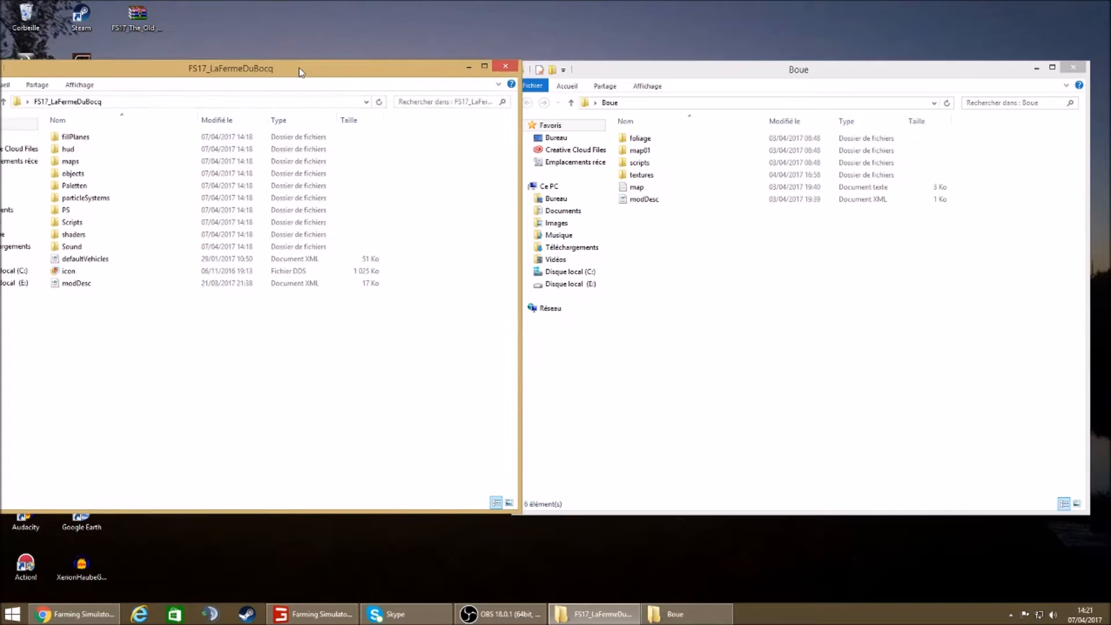
mouse_move(300, 68)
mouse_down()
mouse_move(322, 87)
mouse_move(385, 201)
mouse_move(317, 70)
mouse_move(302, 72)
mouse_up()
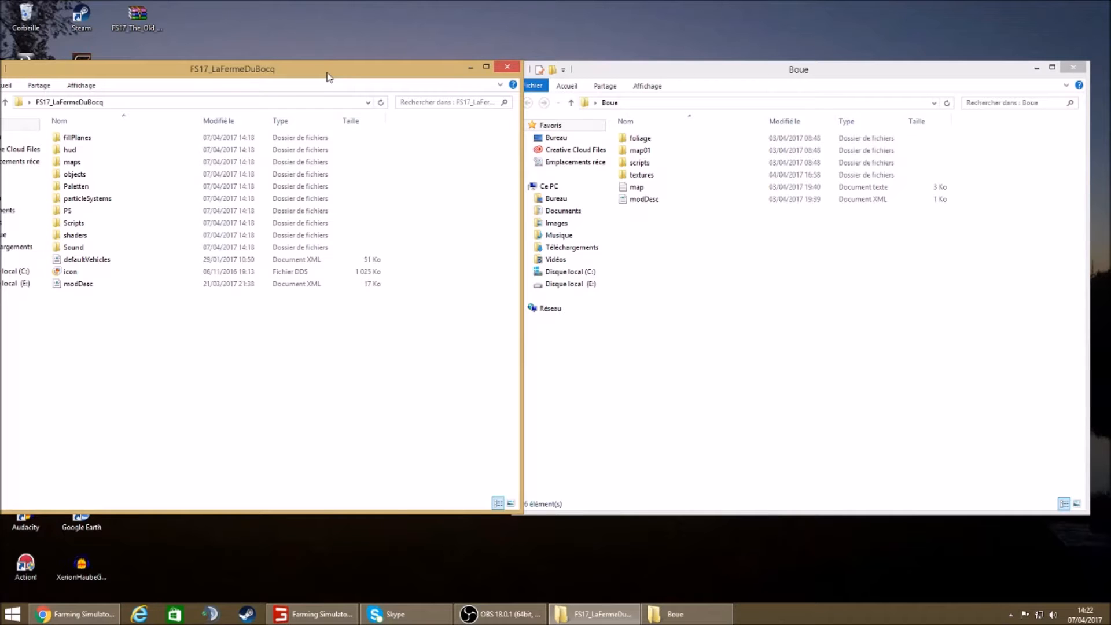
drag(349, 73, 325, 79)
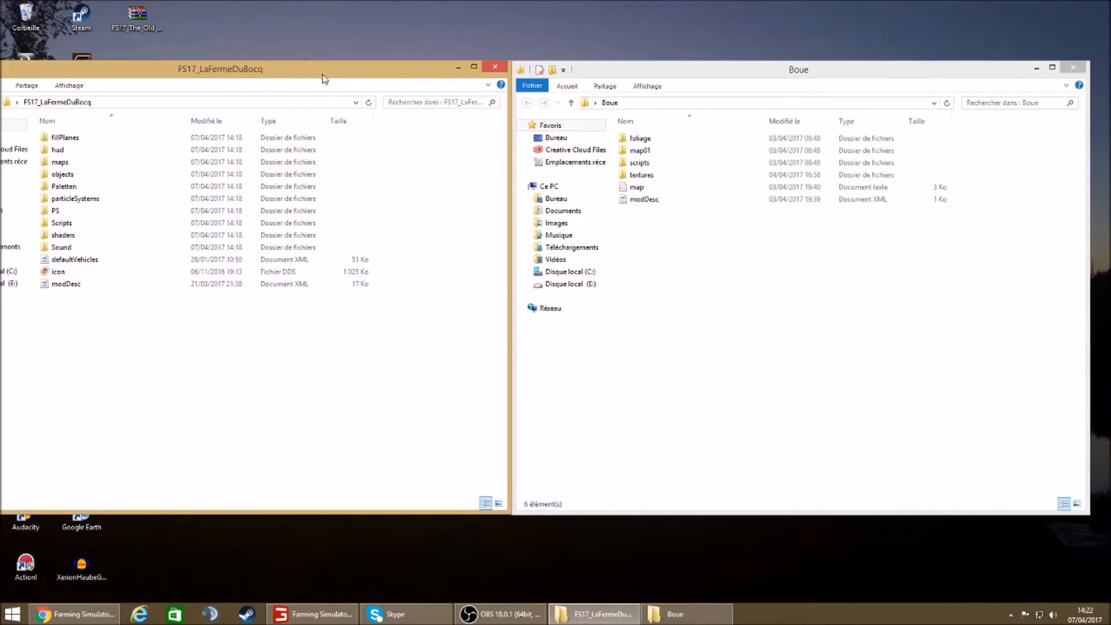
mouse_move(608, 78)
mouse_down()
mouse_move(622, 85)
mouse_move(608, 77)
mouse_up()
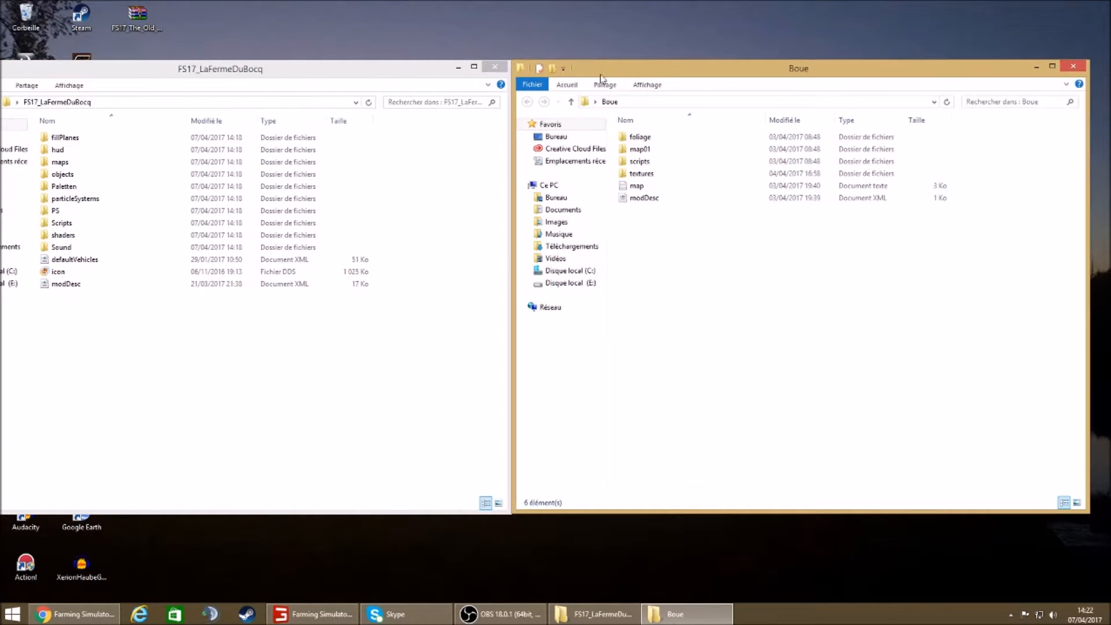
click(399, 79)
drag(399, 74, 398, 76)
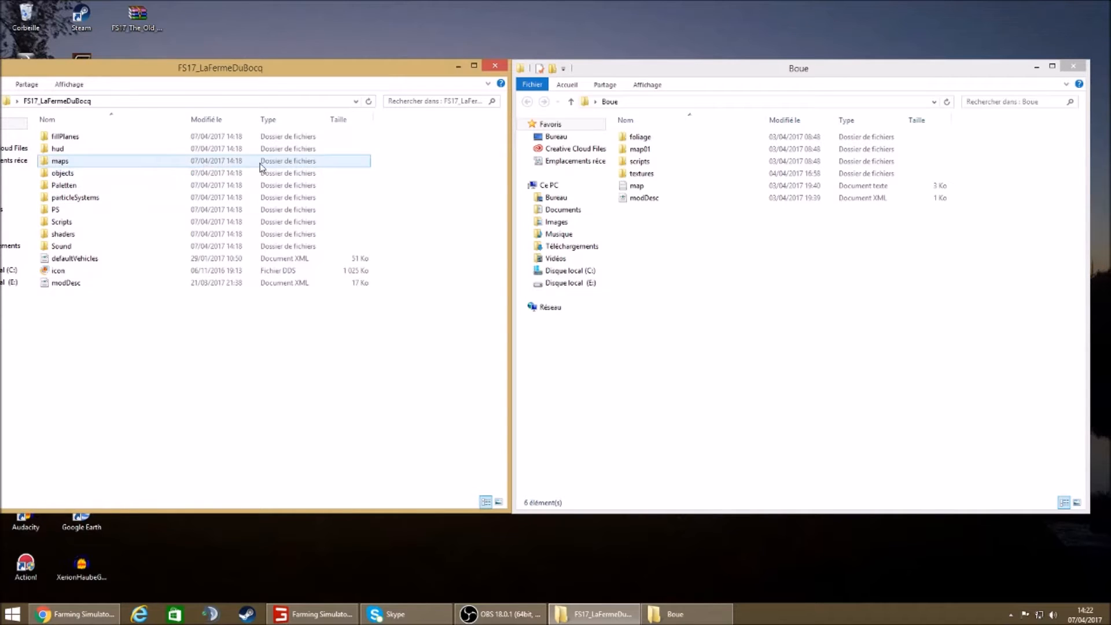
Copy dirt_diffuse2, dirt_diffuse3 and dirt_diffuse4 from Boue's foliage folder into the maps/foliage folder of FS17_LaFermeDuBocq
click(663, 202)
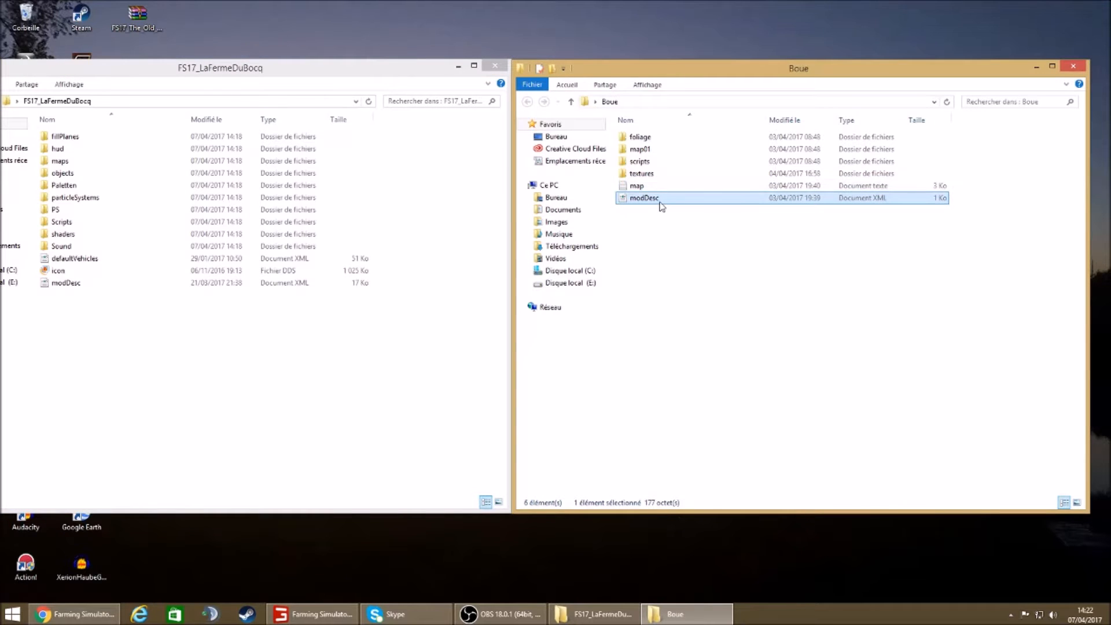
click(661, 142)
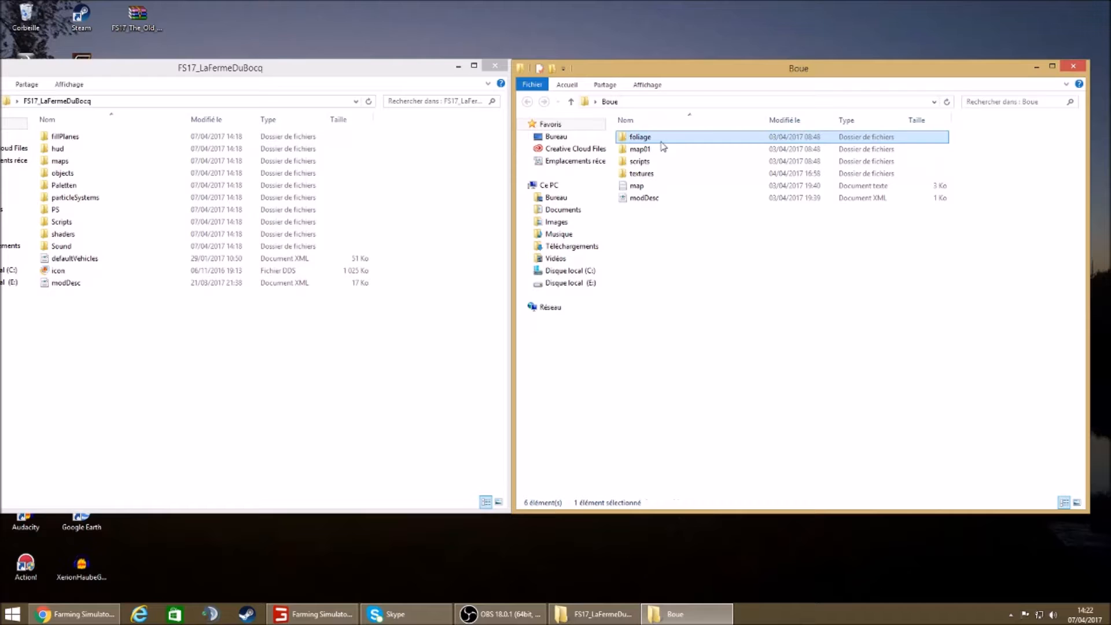
double_click(137, 162)
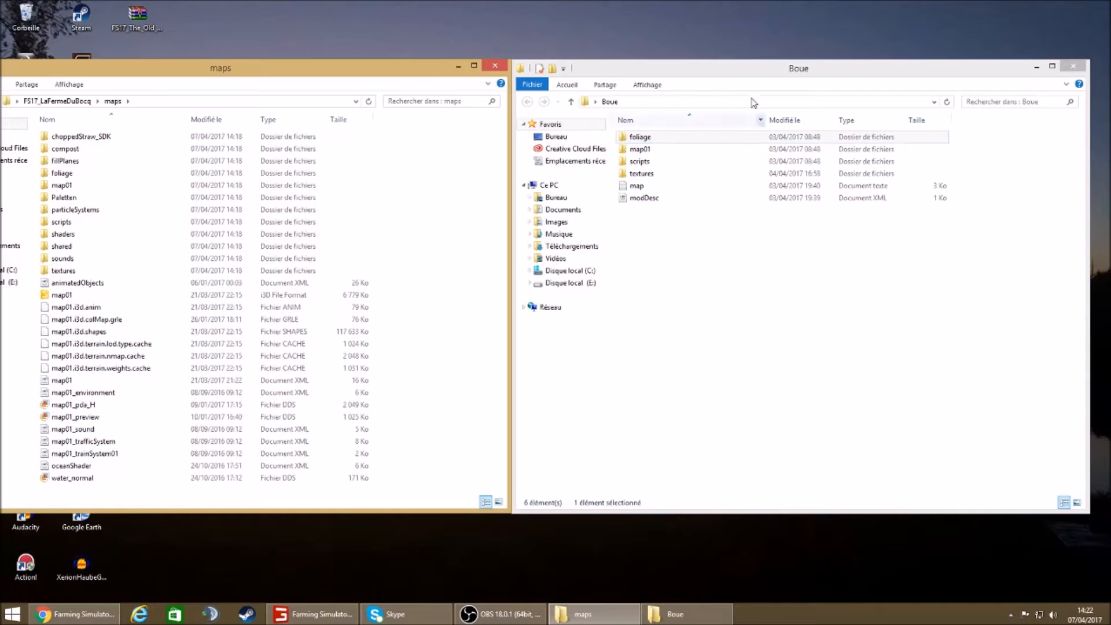
double_click(671, 144)
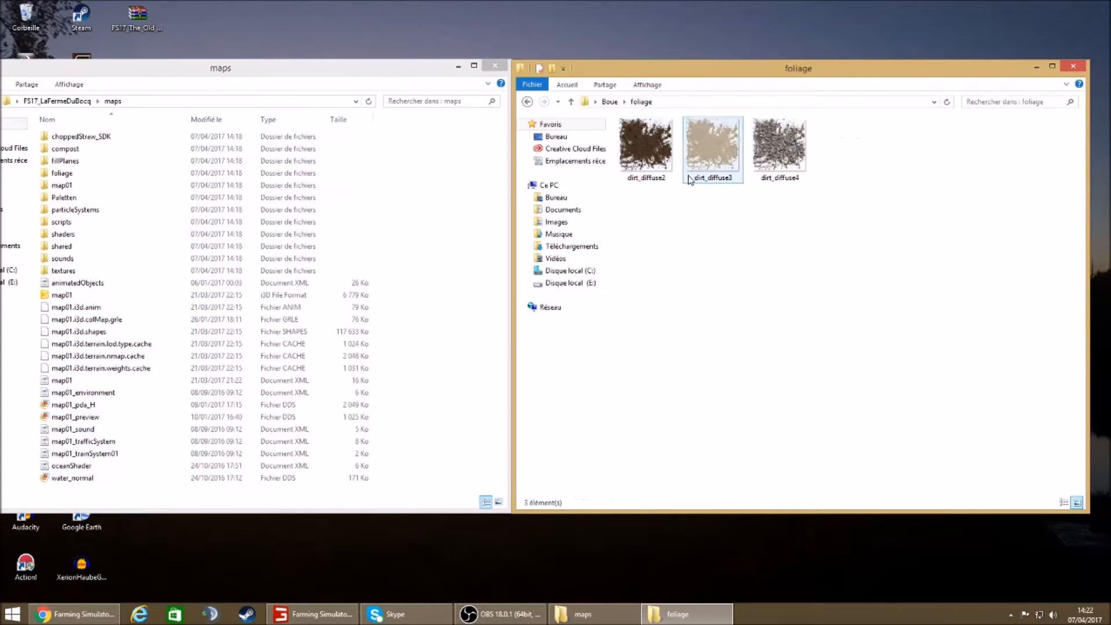
double_click(186, 178)
drag(910, 206, 375, 376)
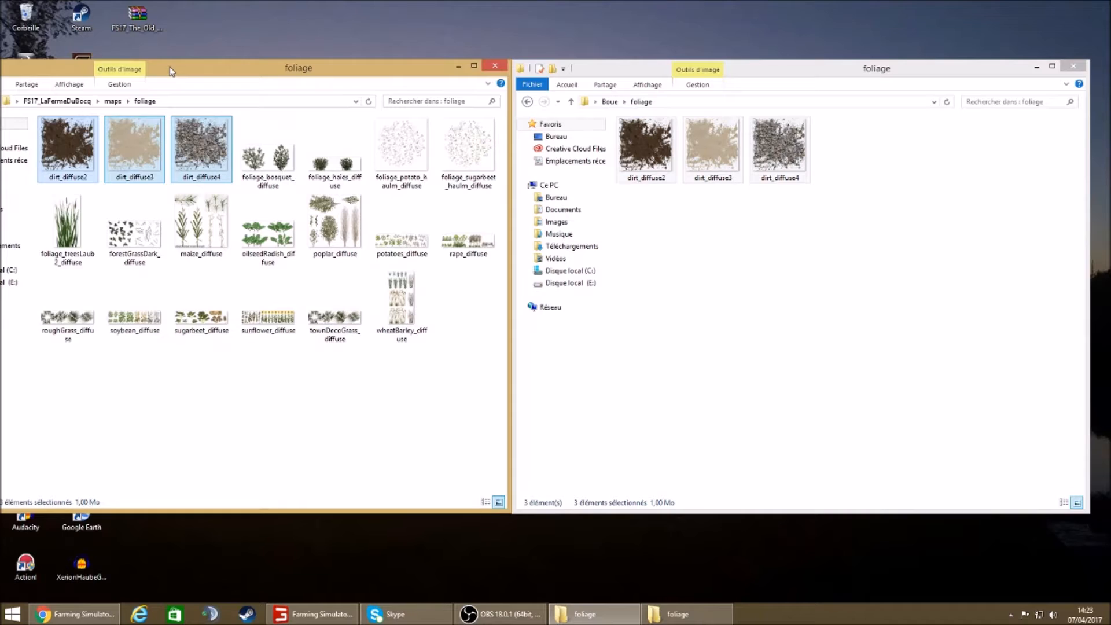
drag(173, 68, 228, 65)
click(6, 98)
Copy dirty_density.gdm from Boue's map01 folder into the maps/map01 folder of FS17_LaFermeDuBocq
click(605, 75)
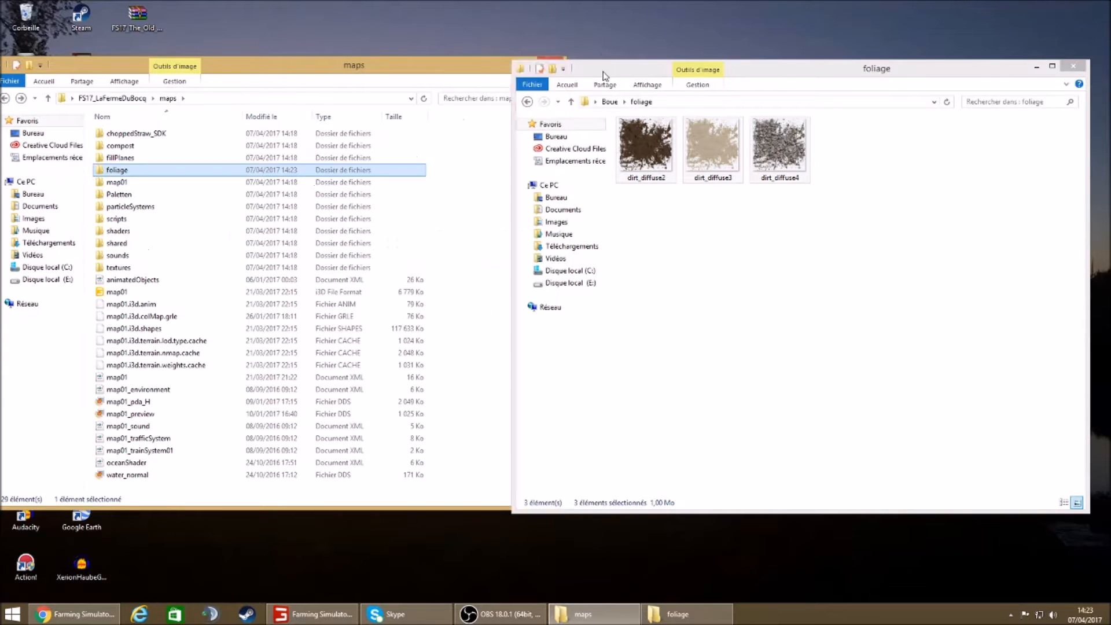
click(529, 102)
double_click(677, 149)
click(675, 140)
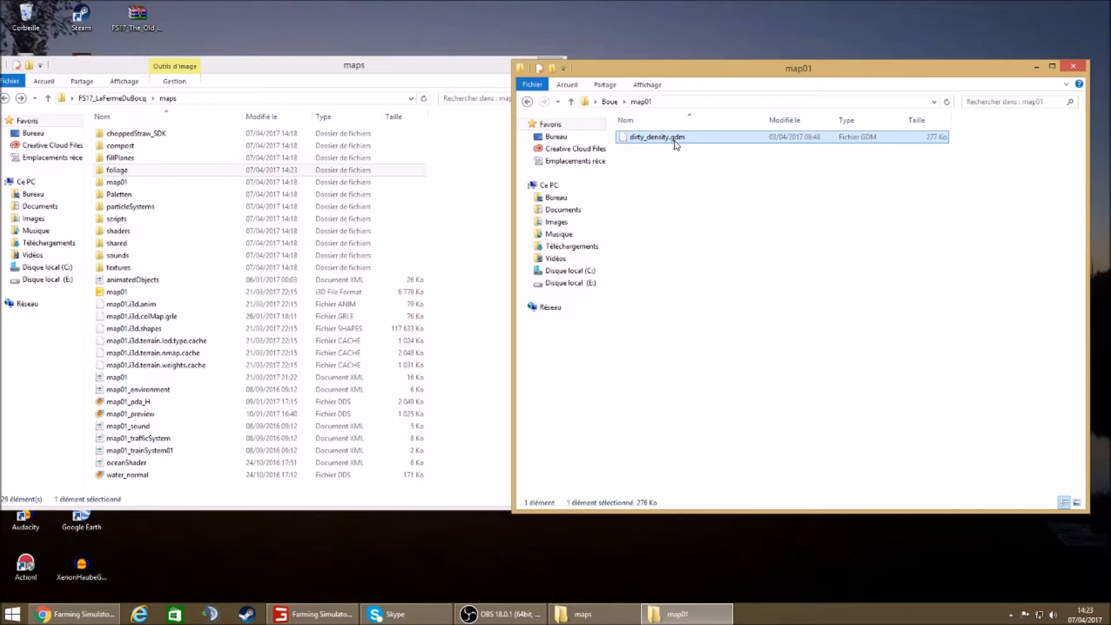
double_click(174, 183)
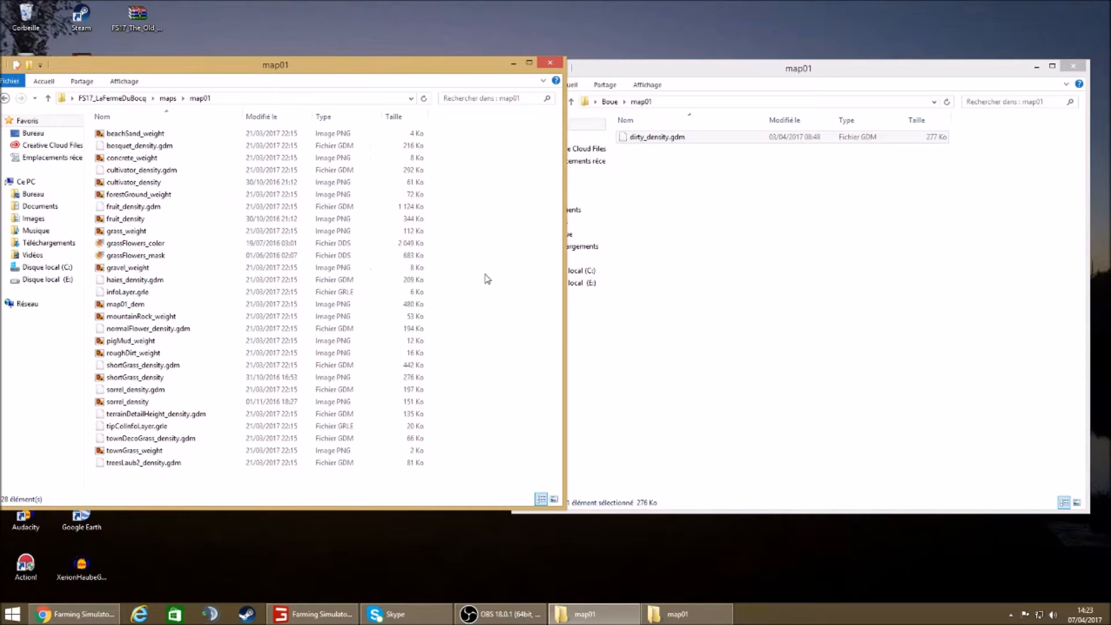
key(ctrl+v)
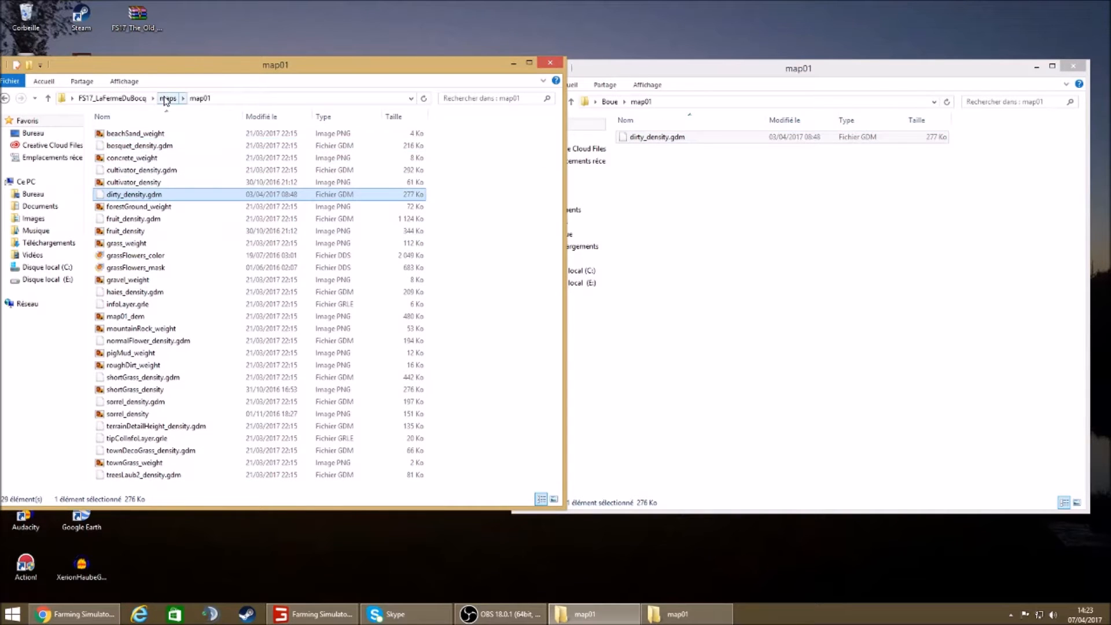
click(167, 98)
click(609, 102)
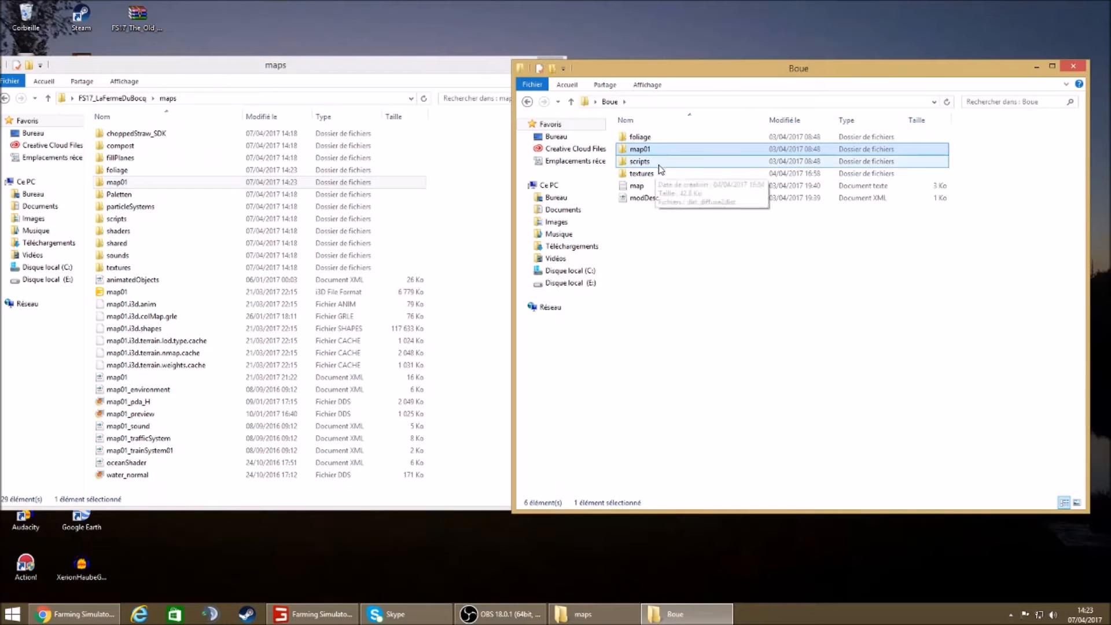
double_click(660, 165)
drag(773, 237, 659, 156)
click(527, 102)
click(527, 102)
click(544, 101)
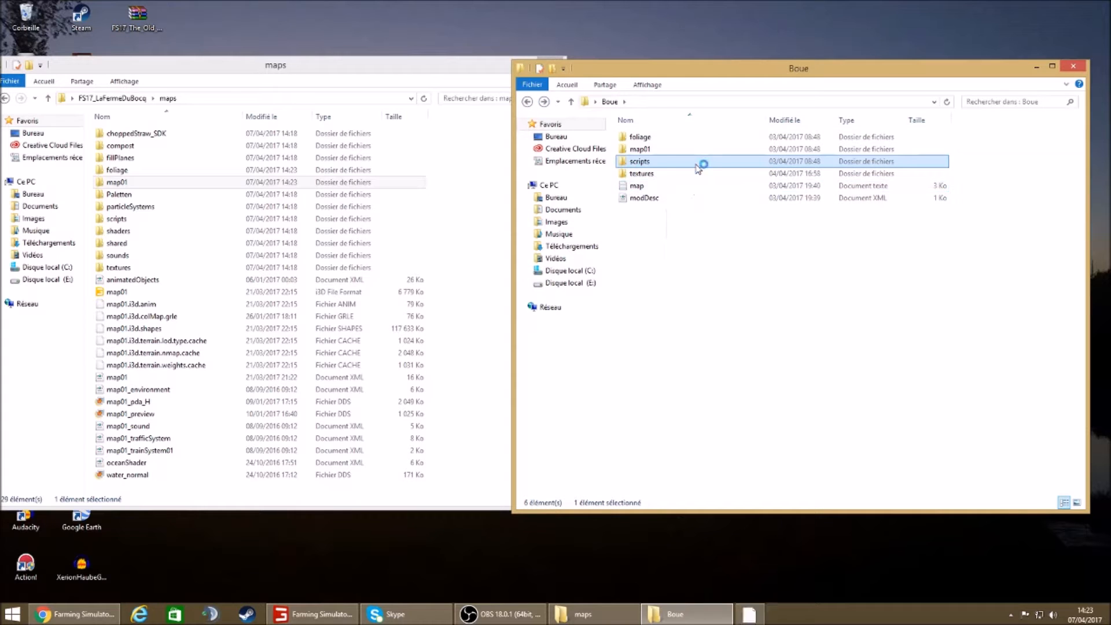
key(F2)
drag(727, 166, 705, 162)
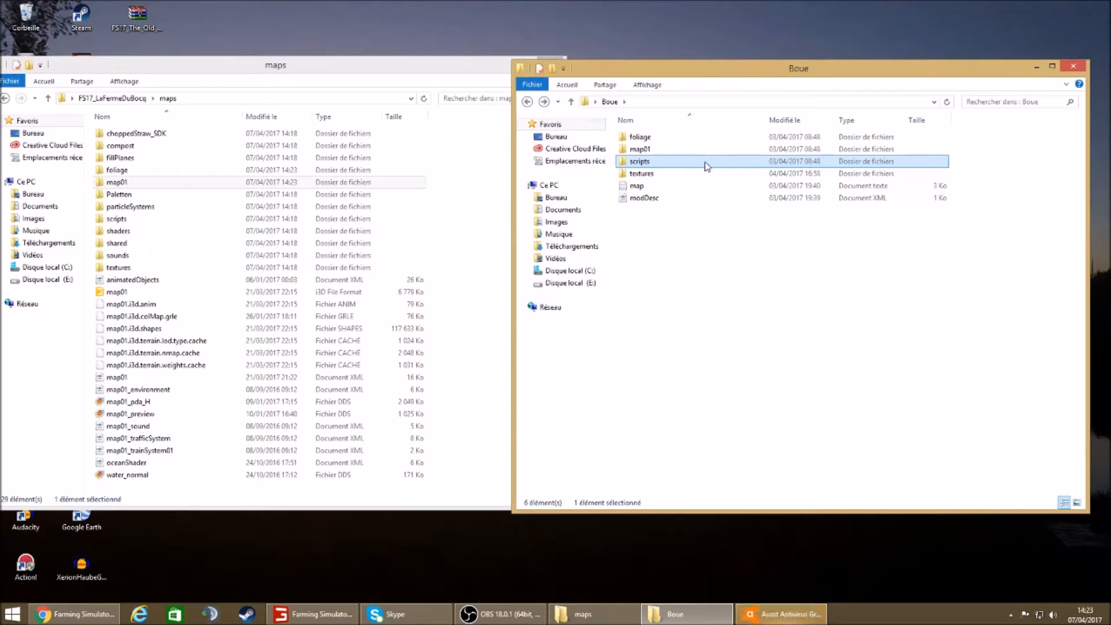
Dismiss the Avast pop-up and copy dirtPS, ChangedFunctions.lua, terrainControl.lua and trafficManager.lua from Boue's scripts folder into maps/scripts
double_click(162, 221)
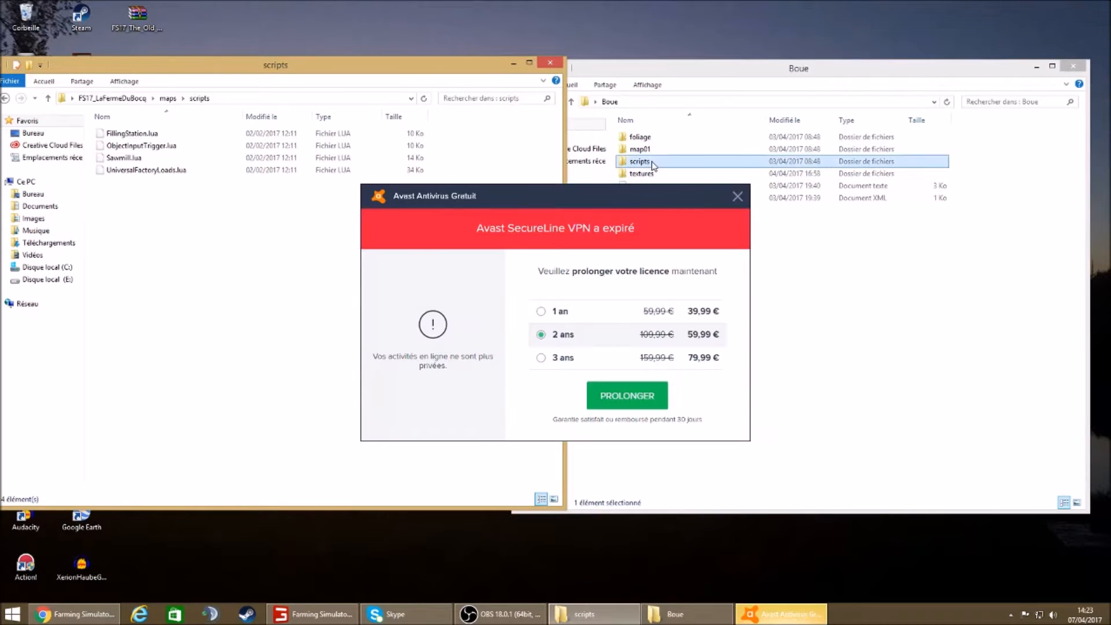
click(742, 199)
double_click(639, 161)
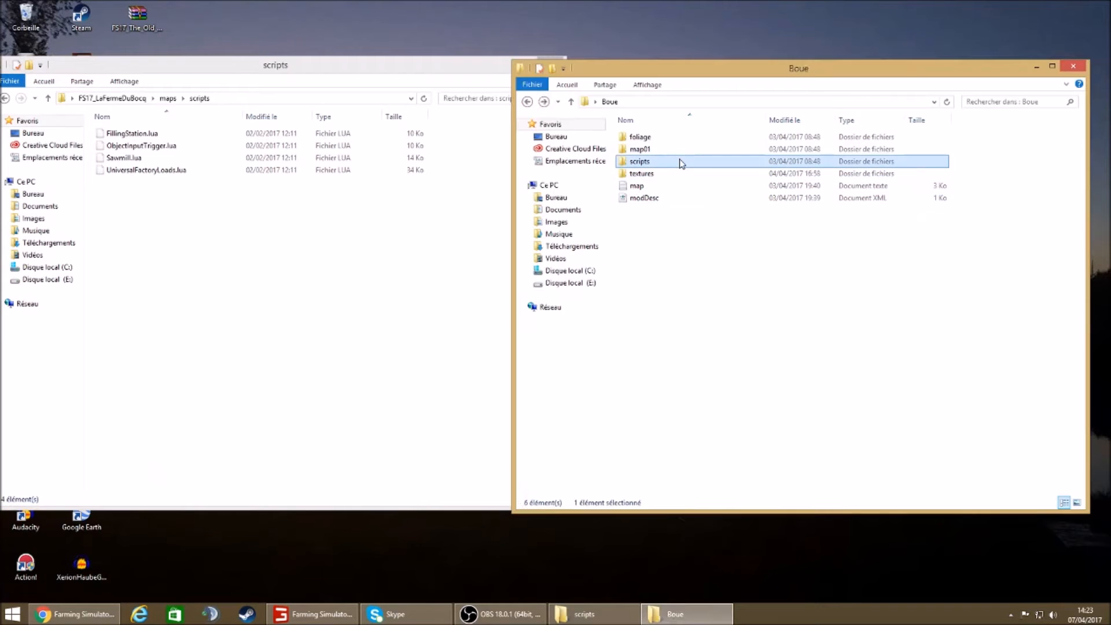
drag(901, 232, 705, 138)
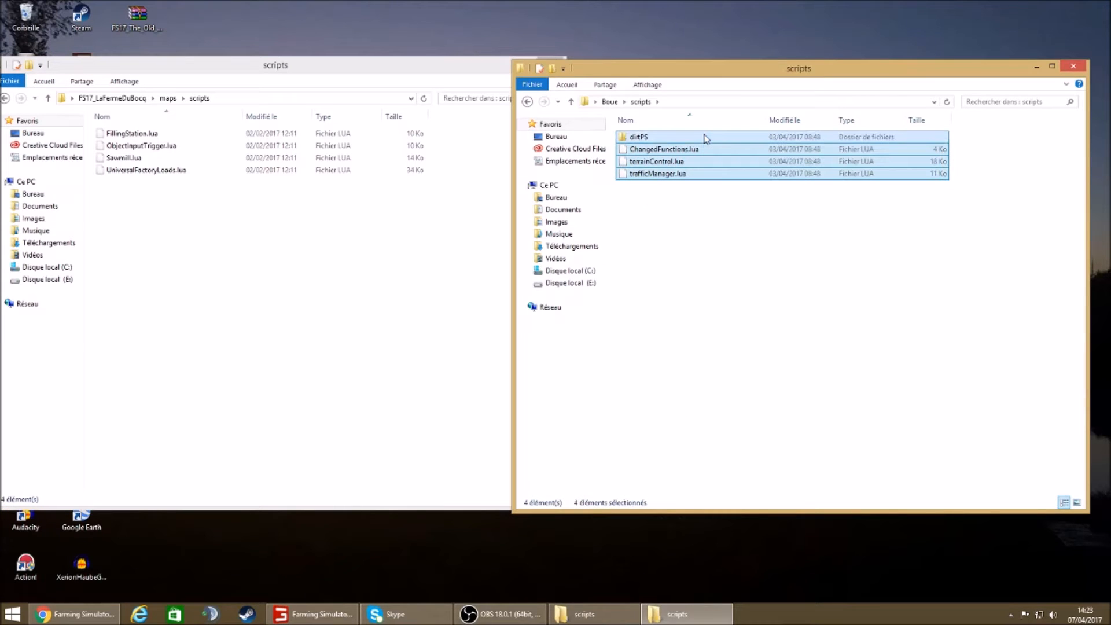
click(258, 289)
key(ctrl+v)
click(253, 296)
click(4, 98)
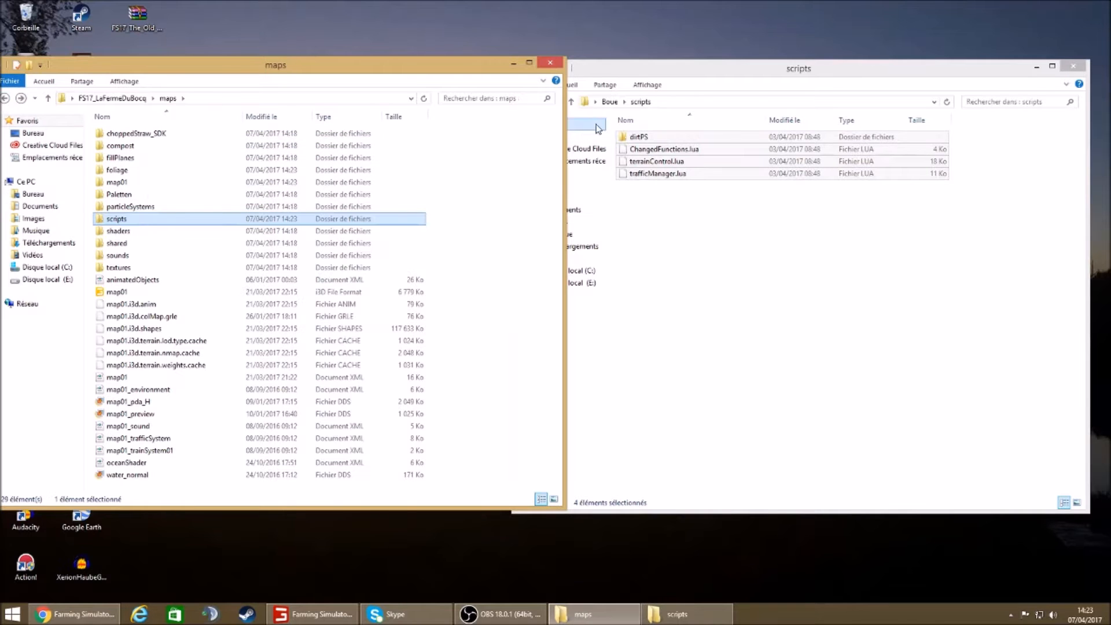
Check the contents of maps/scripts against Boue's scripts folder, and return to the maps and Boue folders
click(600, 81)
click(527, 101)
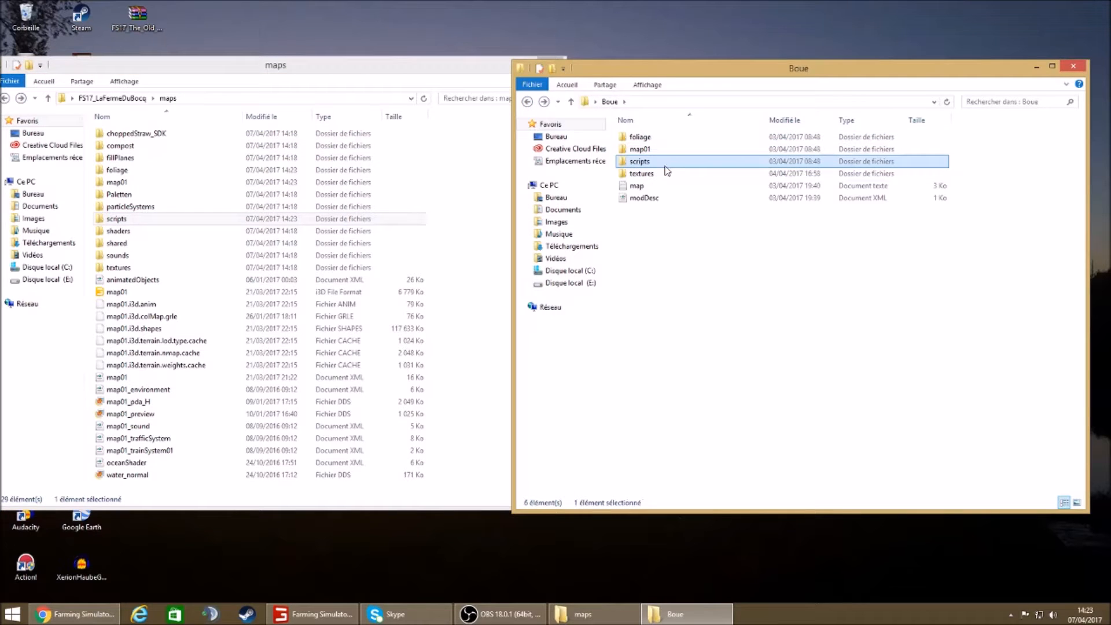
double_click(162, 220)
double_click(665, 164)
click(527, 102)
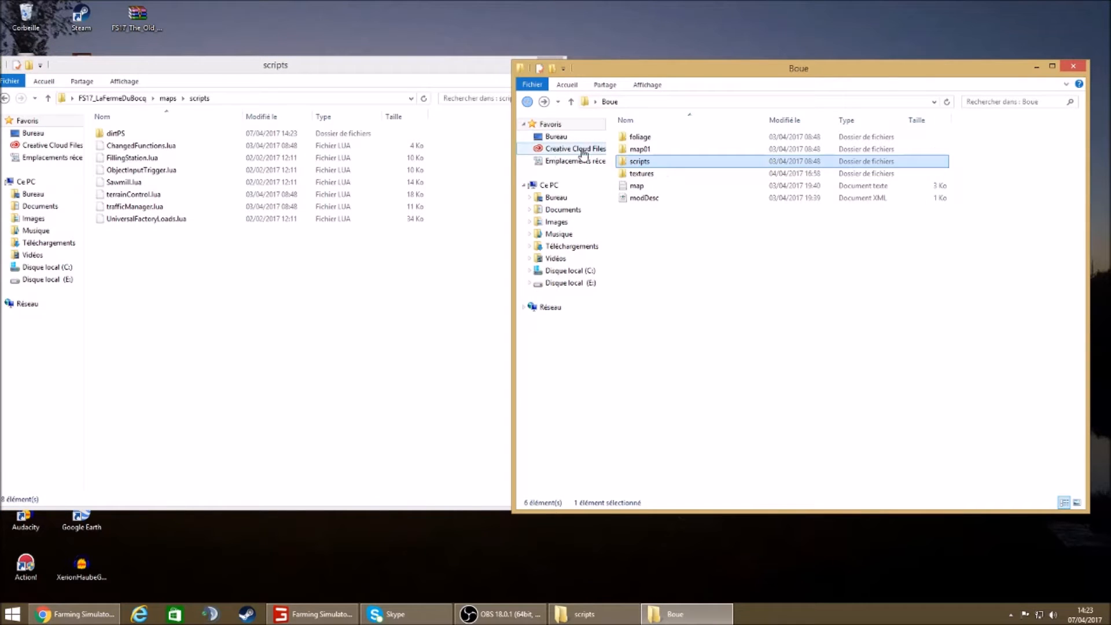
drag(662, 164, 567, 184)
click(6, 99)
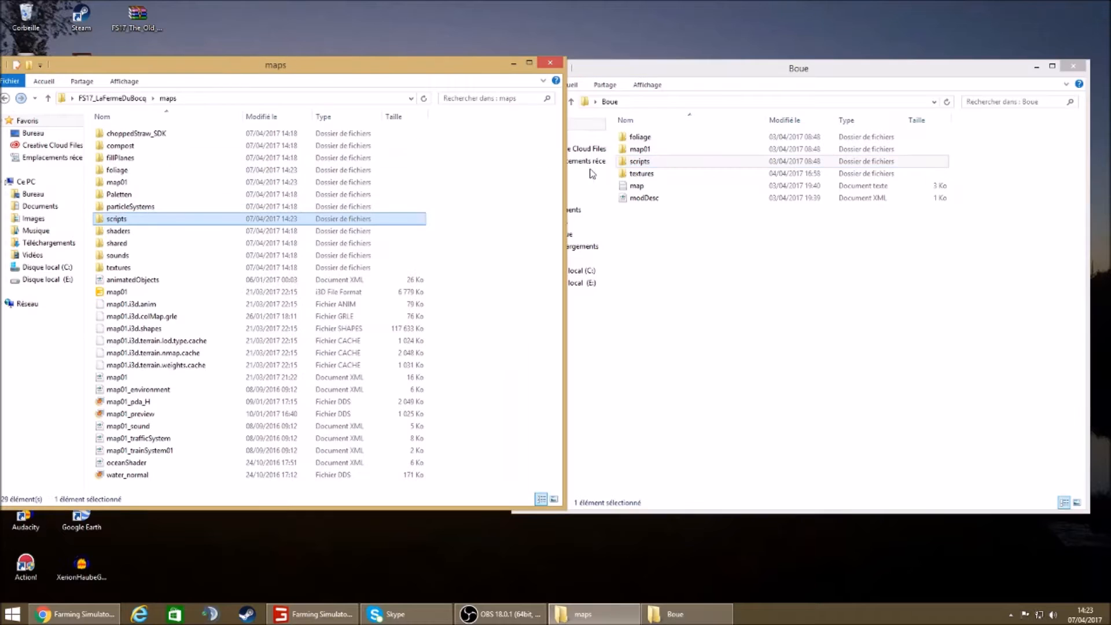
Copy dirt_diffuse2dist from Boue's textures folder into maps/textures/terrain/distance of FS17_LaFermeDuBocq
click(658, 165)
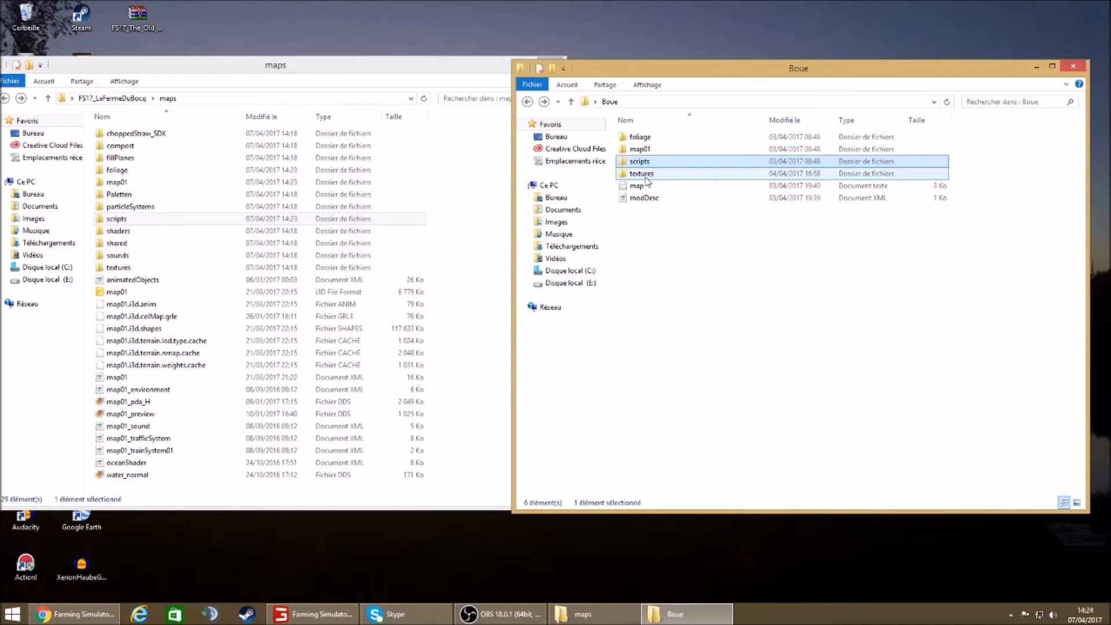
double_click(643, 173)
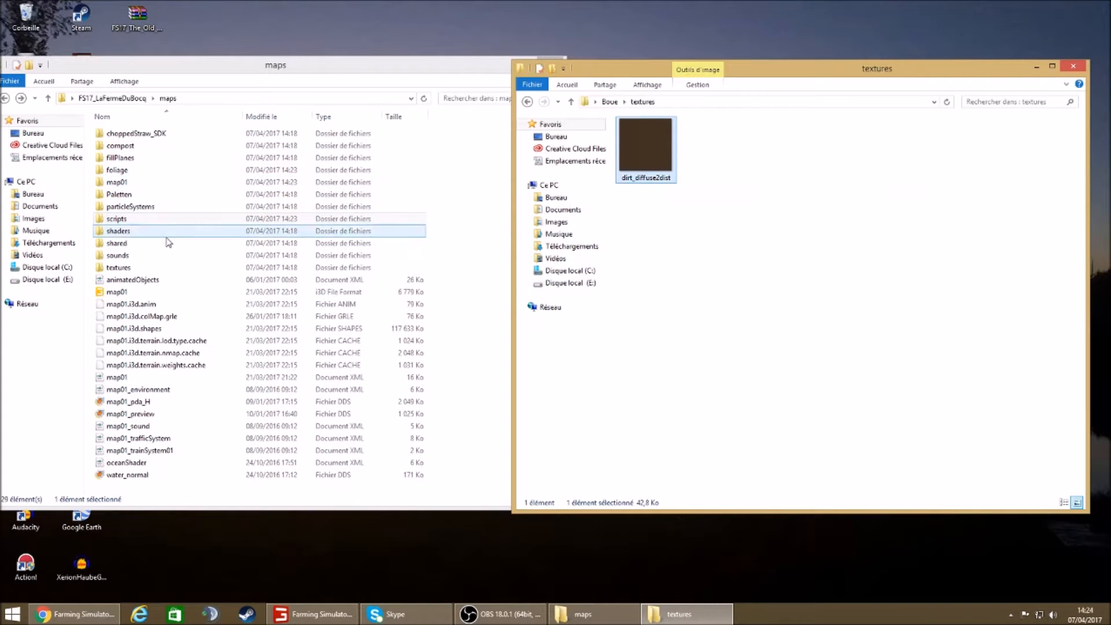
click(162, 273)
double_click(161, 271)
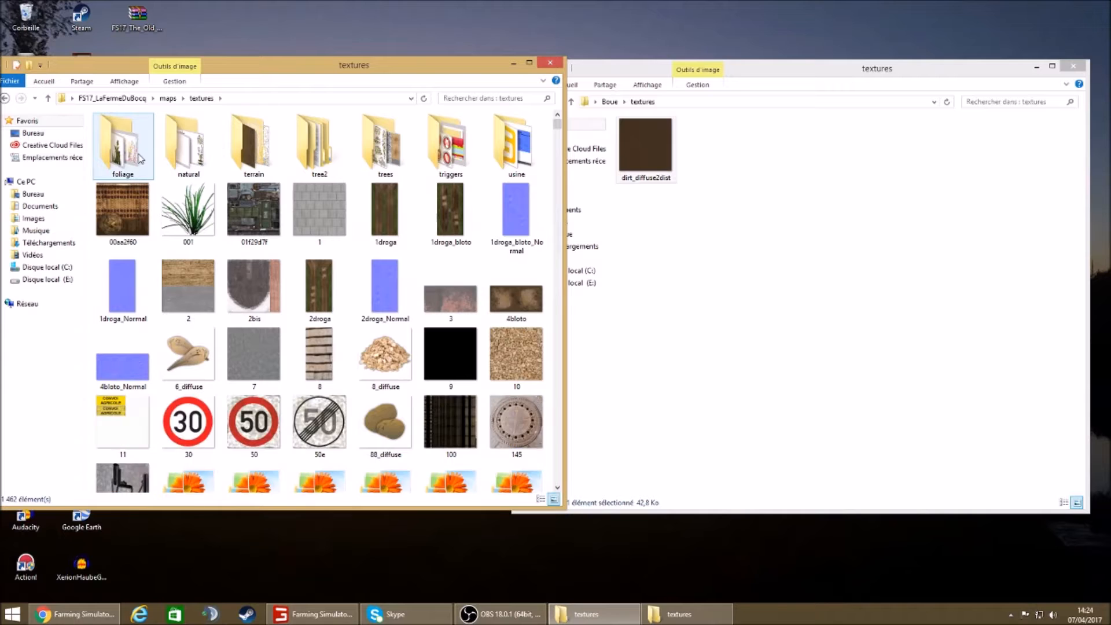
double_click(266, 173)
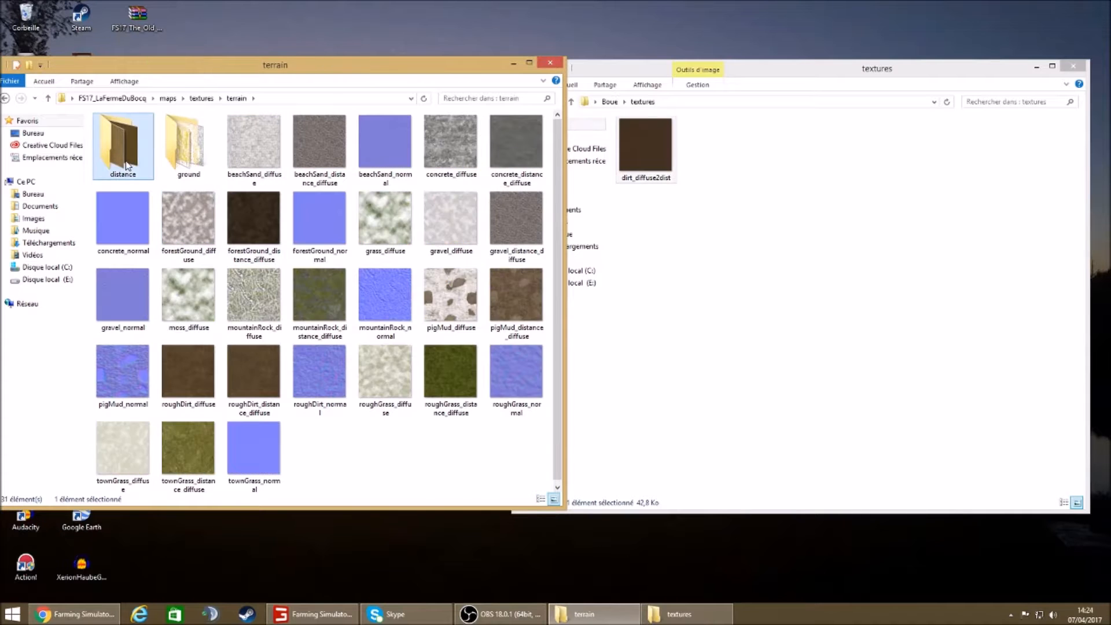
double_click(122, 145)
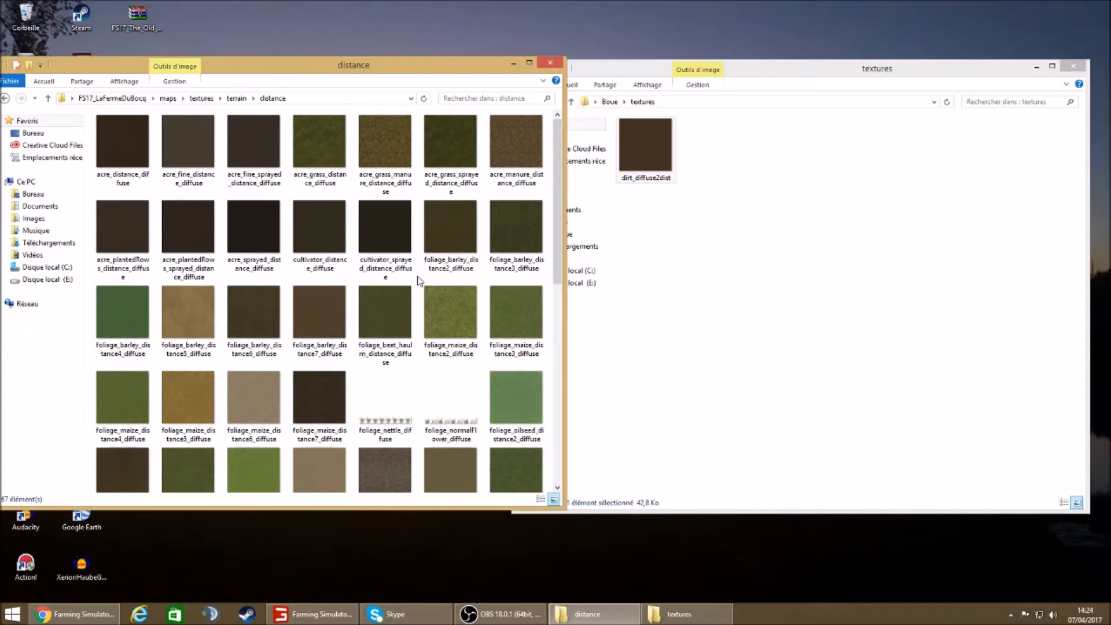
scroll(324, 289, down, 5)
click(162, 184)
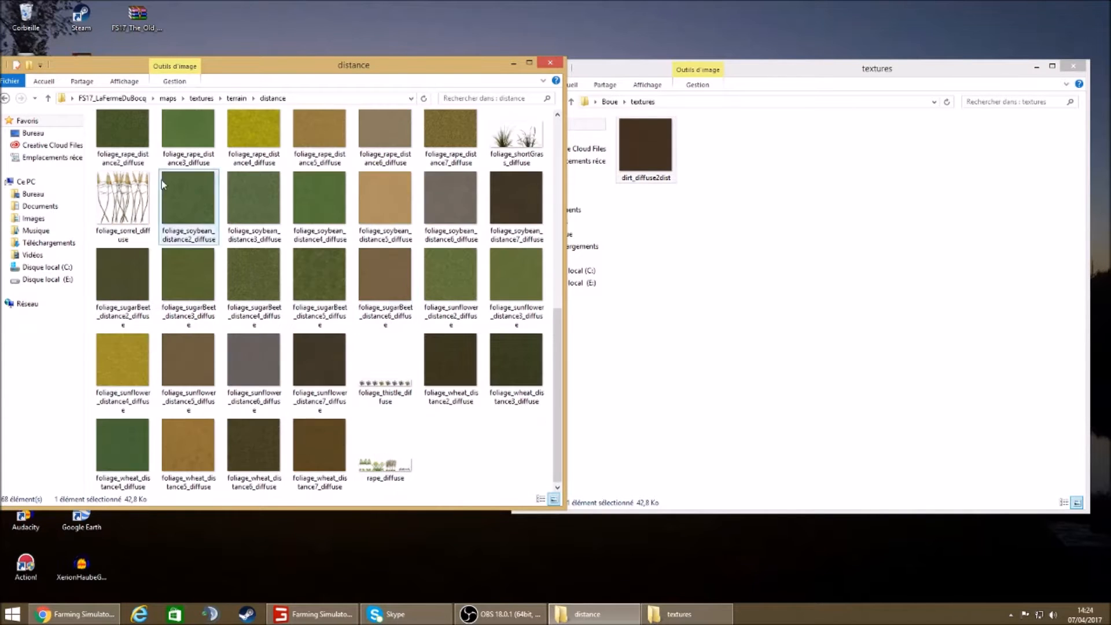
click(5, 99)
Return to the Boue and maps folders, open Boue's modDesc file in Notepad++, and minimize the editor
click(546, 103)
click(609, 102)
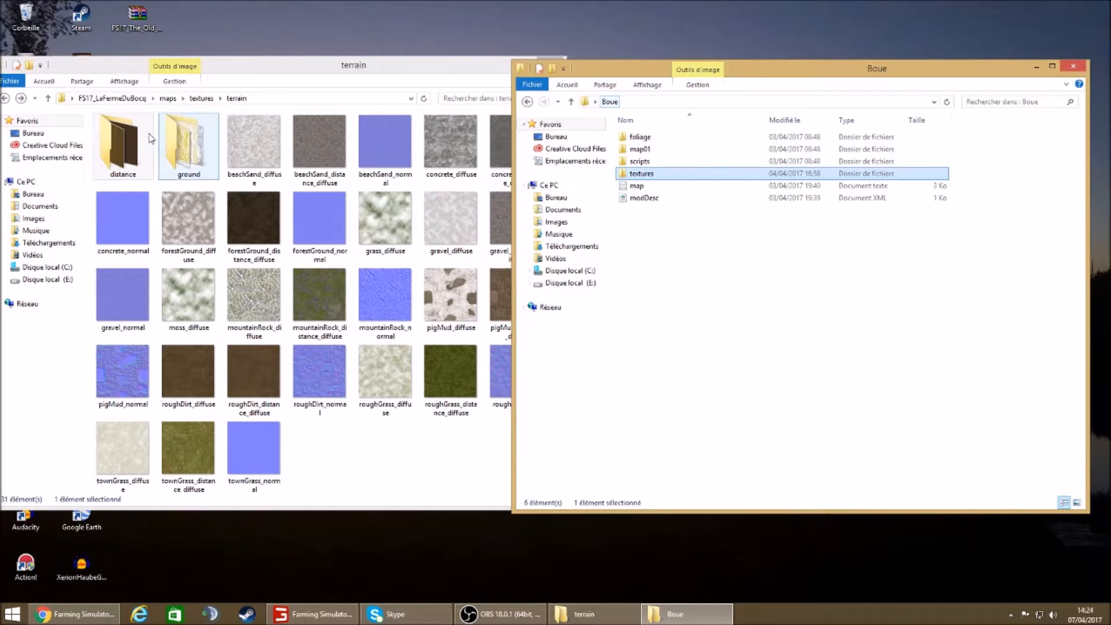
click(168, 99)
click(697, 186)
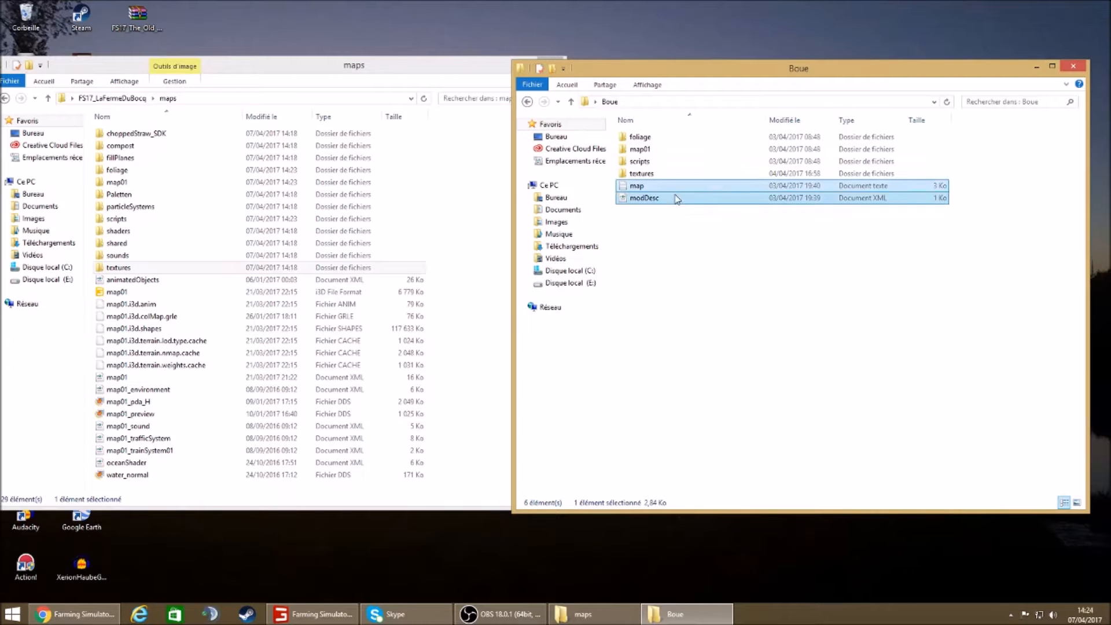
right_click(676, 199)
click(701, 232)
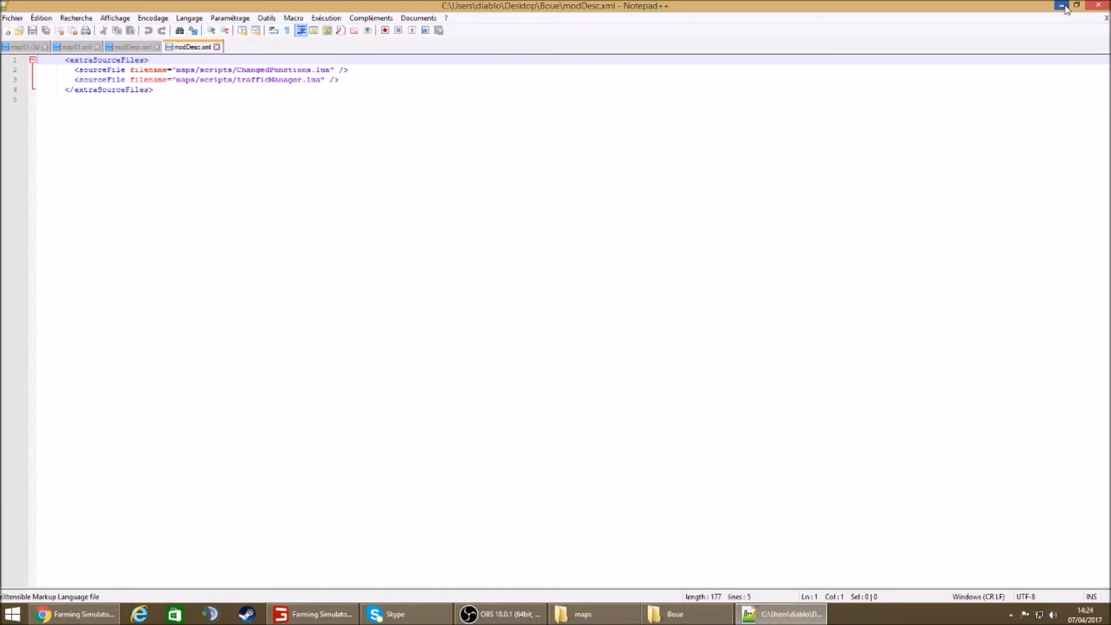
click(1062, 6)
Open the modDesc file from the FS17_LaFermeDuBocq root folder in Notepad++
click(200, 293)
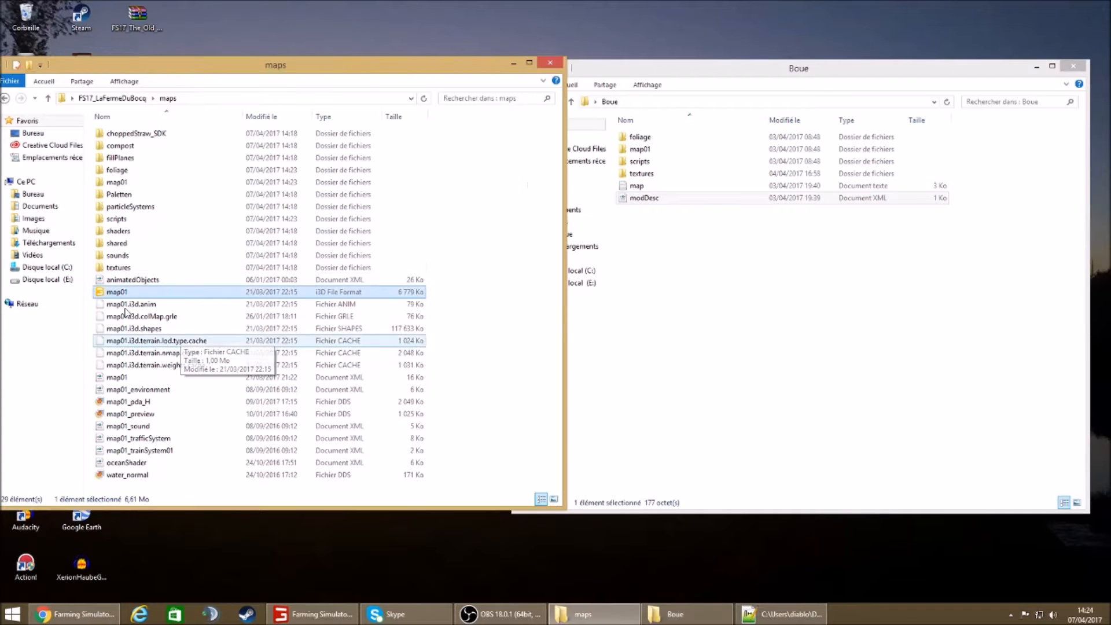
click(121, 98)
click(213, 280)
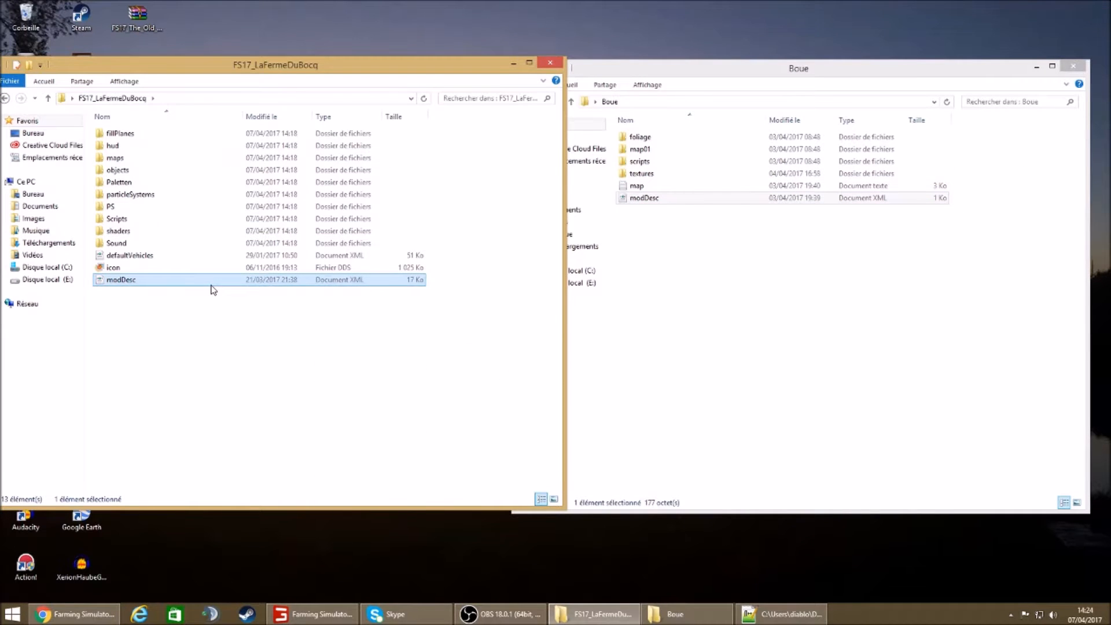
right_click(212, 283)
click(246, 319)
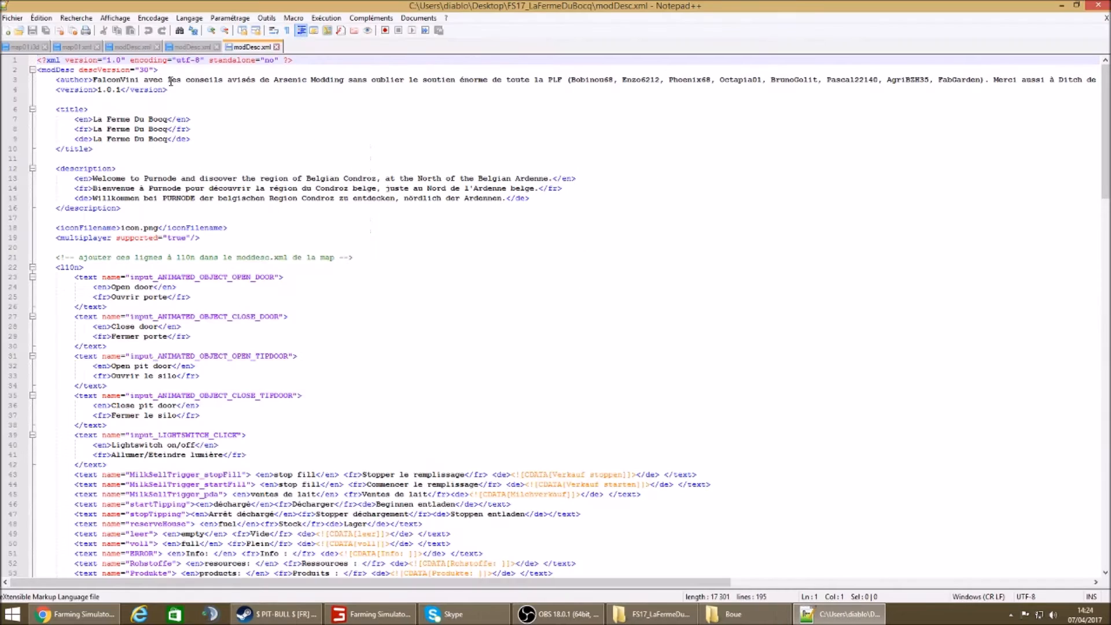
Close the leftover map01.i3d, map01.xml and old modDesc.xml files, keeping only the Boue and FS17_LaFermeDuBocq modDesc files open
click(156, 47)
click(97, 46)
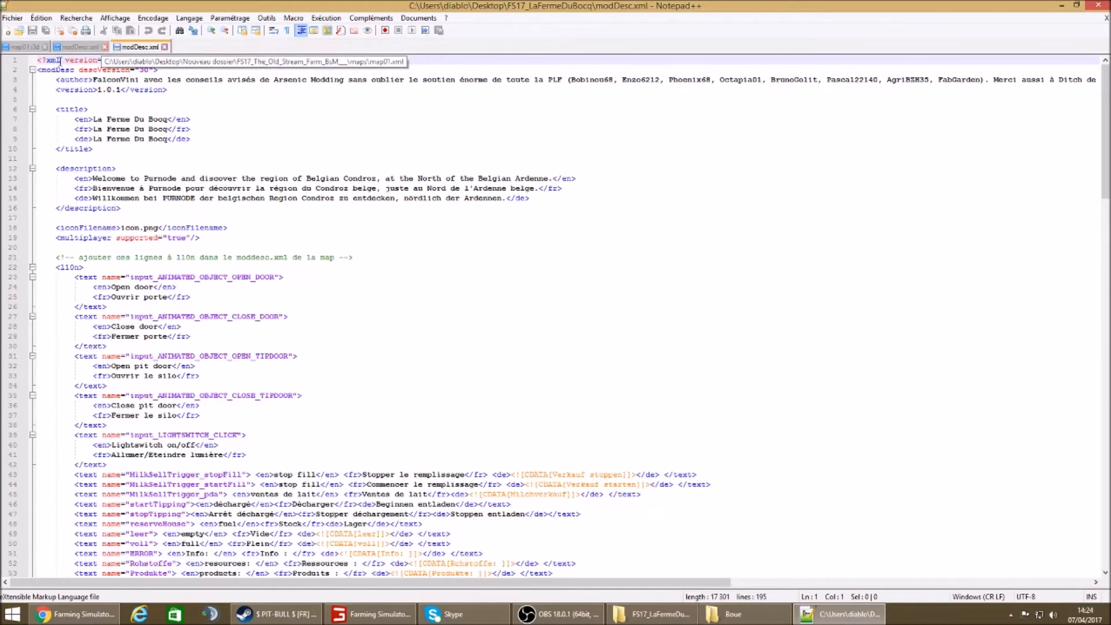
click(47, 47)
click(26, 47)
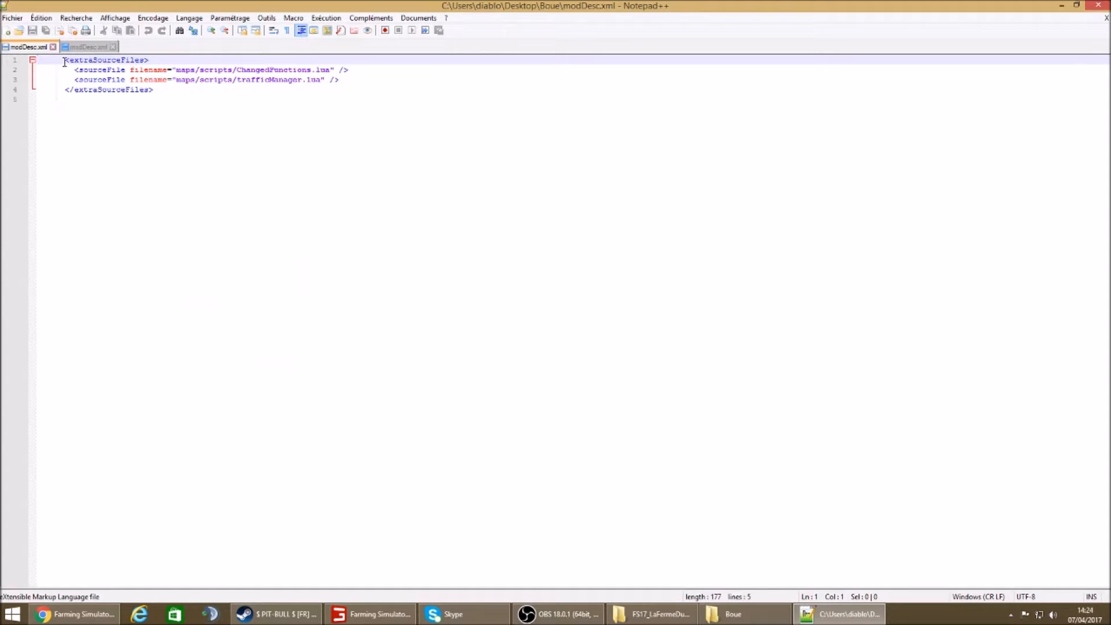
Locate the extraSourceFiles section in the map's modDesc.xml and compare it with the one in Boue's modDesc.xml
click(75, 48)
scroll(228, 185, down, 13)
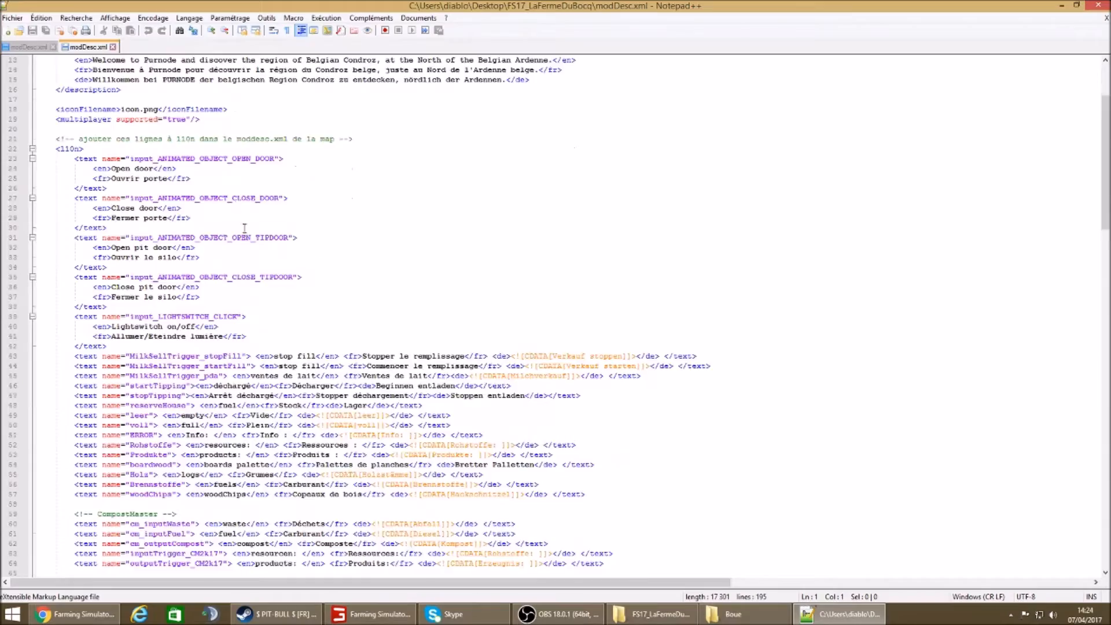
scroll(348, 249, down, 20)
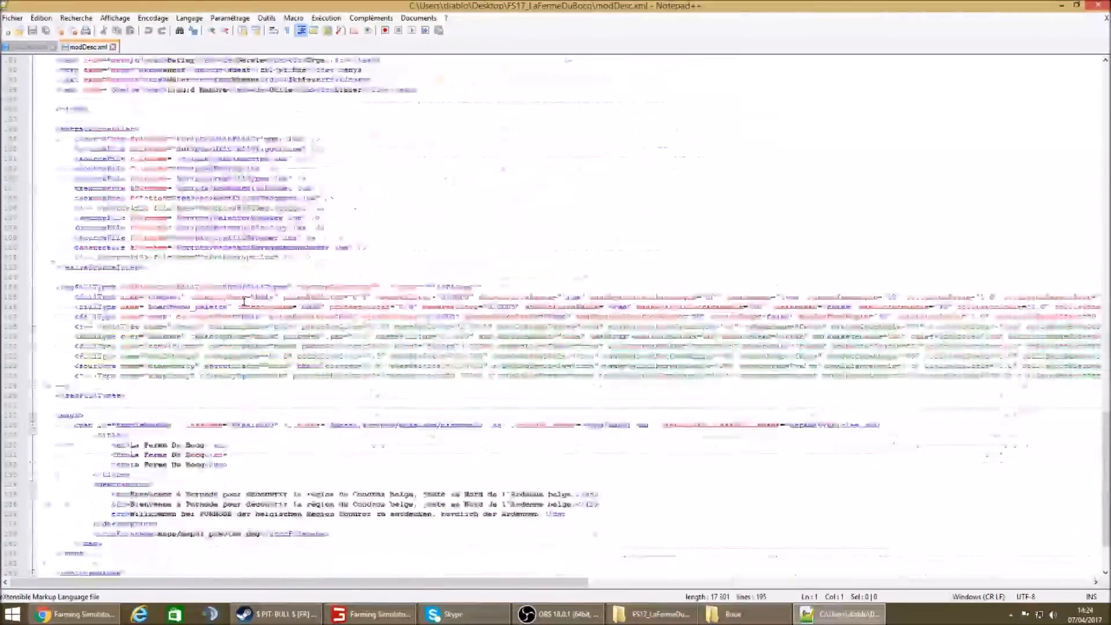
scroll(196, 295, up, 7)
scroll(196, 292, down, 2)
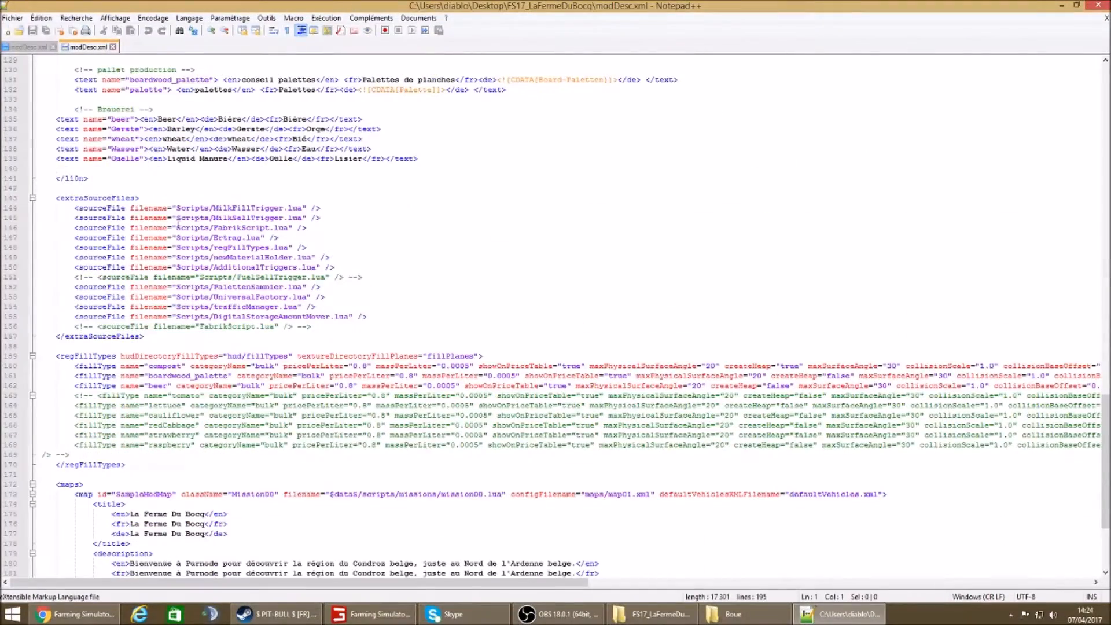
drag(73, 207, 334, 328)
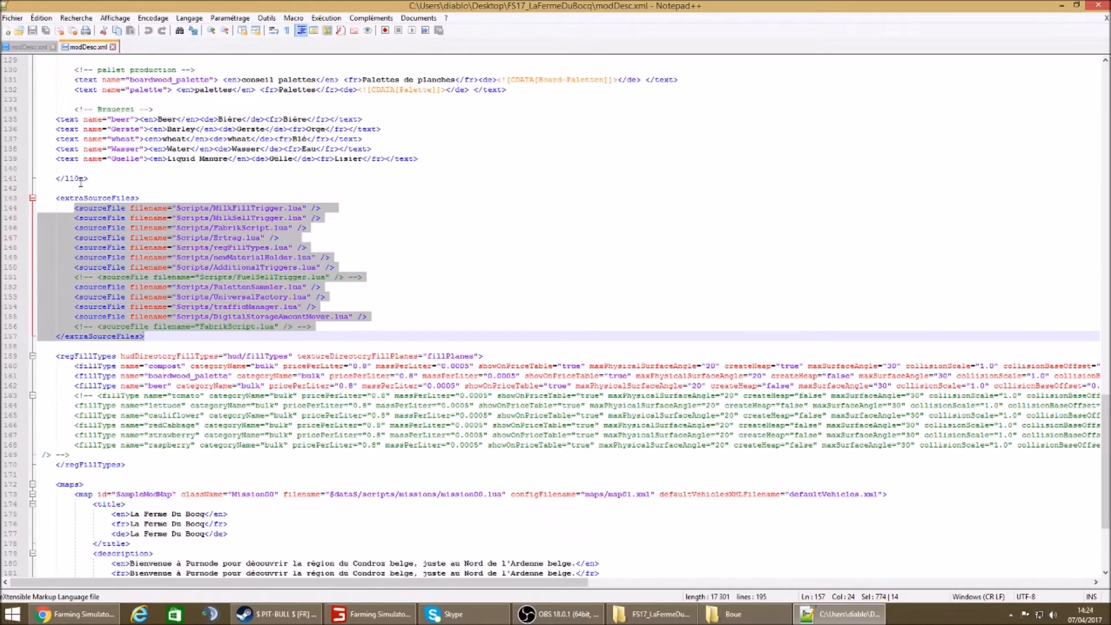
scroll(52, 162, up, 8)
scroll(29, 141, down, 8)
scroll(137, 149, up, 3)
scroll(141, 197, down, 1)
click(36, 49)
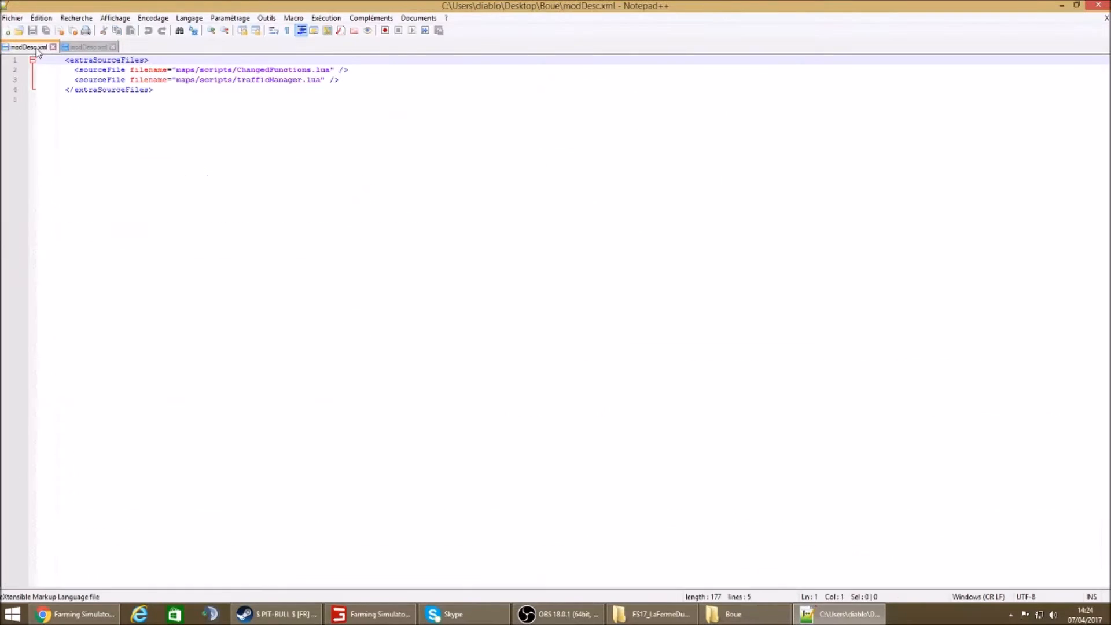
click(70, 49)
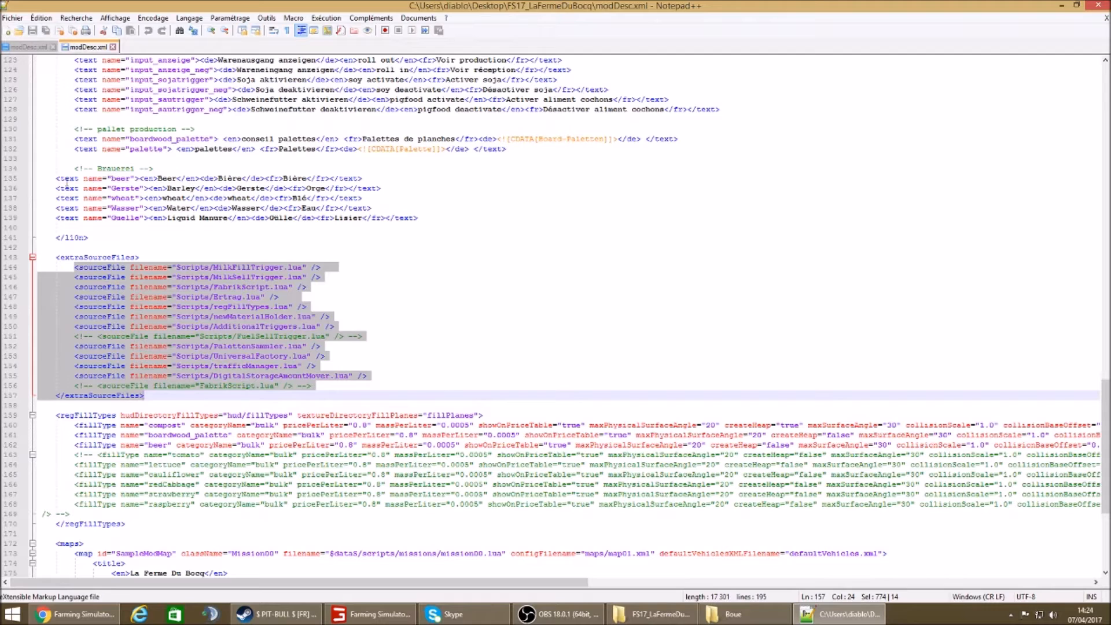
click(28, 47)
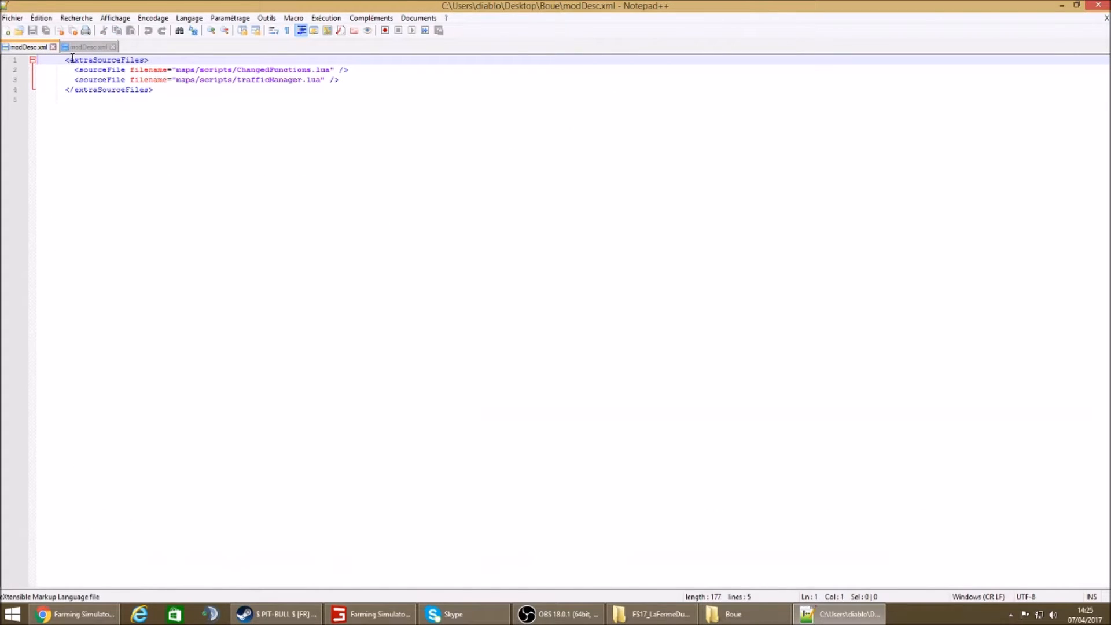
Copy the ChangedFunctions.lua and trafficManager.lua sourceFile lines from Boue's modDesc.xml to the start of extraSourceFiles in the map's modDesc.xml
drag(65, 59, 174, 137)
click(180, 97)
drag(74, 70, 353, 79)
right_click(295, 80)
click(324, 95)
click(84, 47)
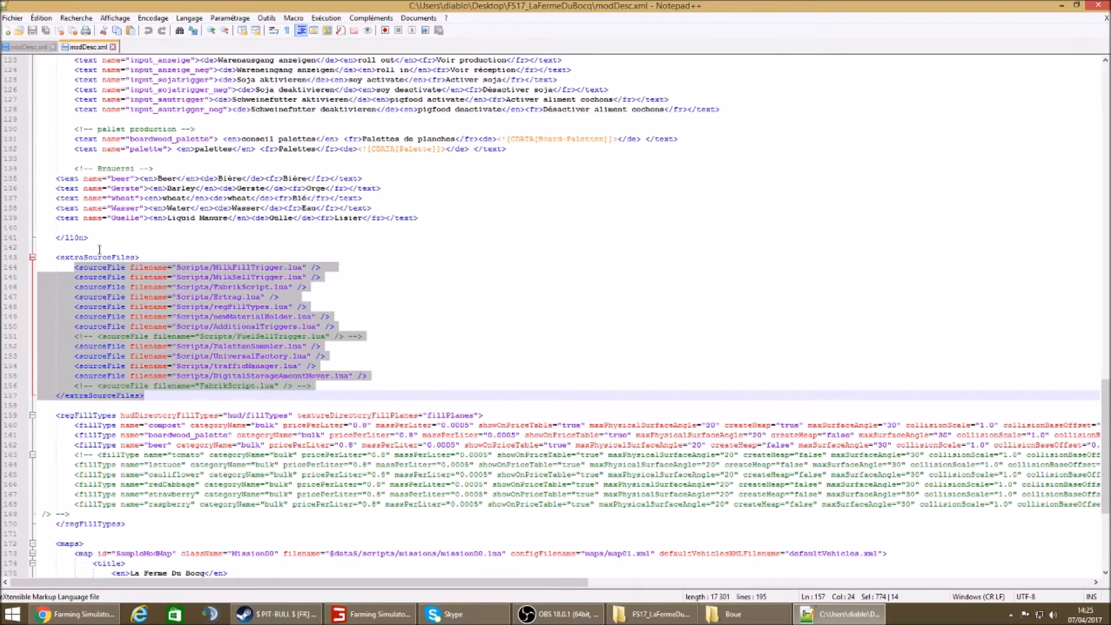
click(75, 267)
key(Return)
right_click(82, 268)
click(110, 296)
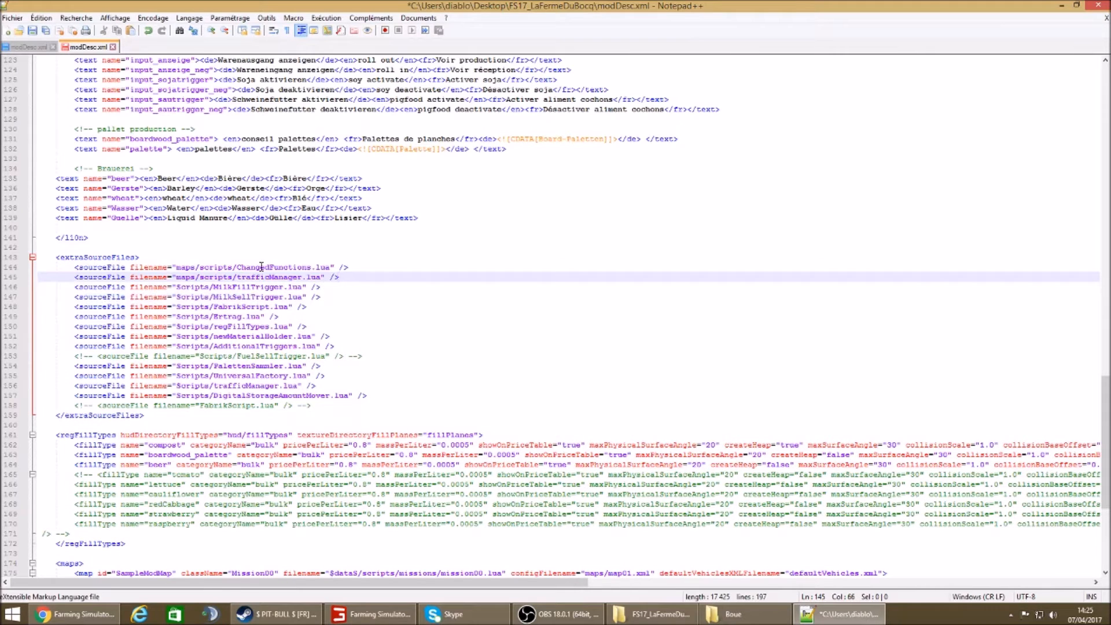
Check the two added sourceFile lines in the map's modDesc.xml against Boue's modDesc.xml
drag(337, 273, 68, 265)
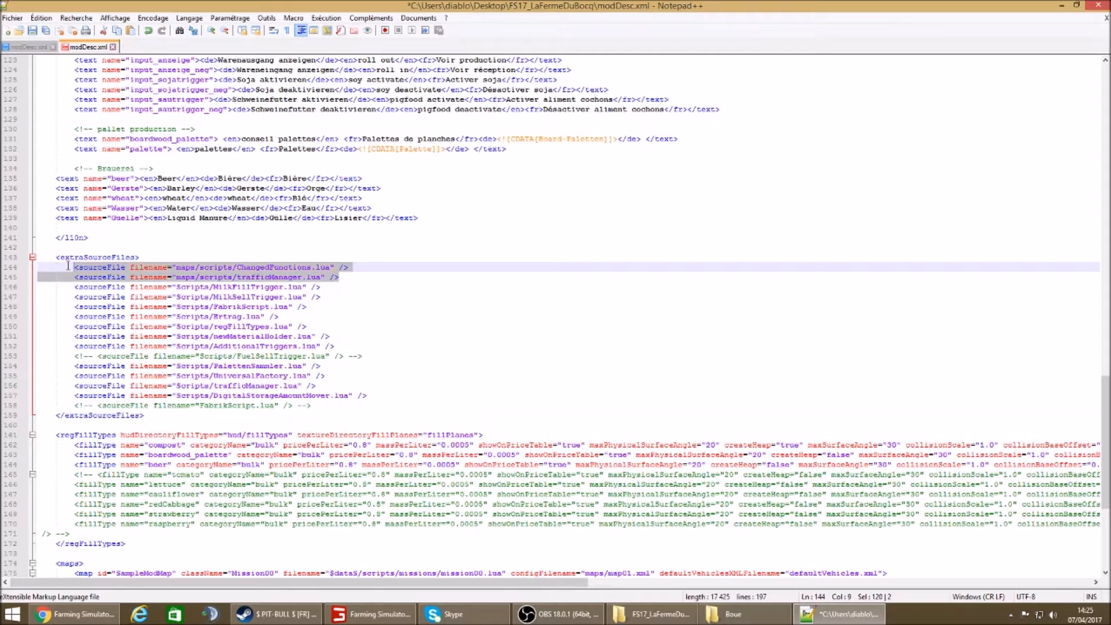
click(57, 257)
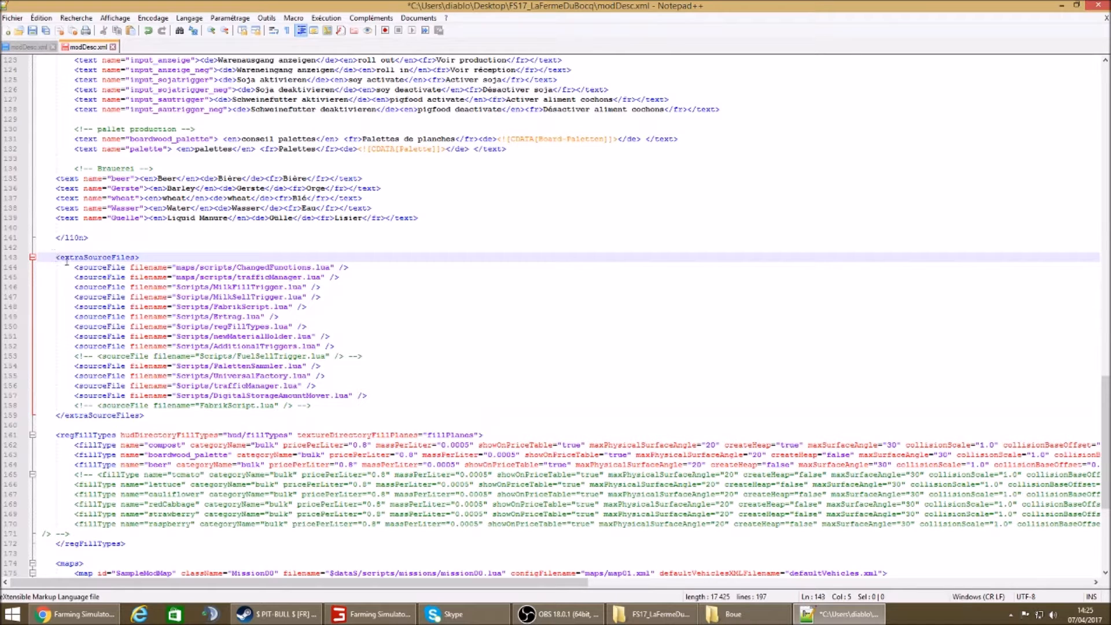
key(ctrl+Tab)
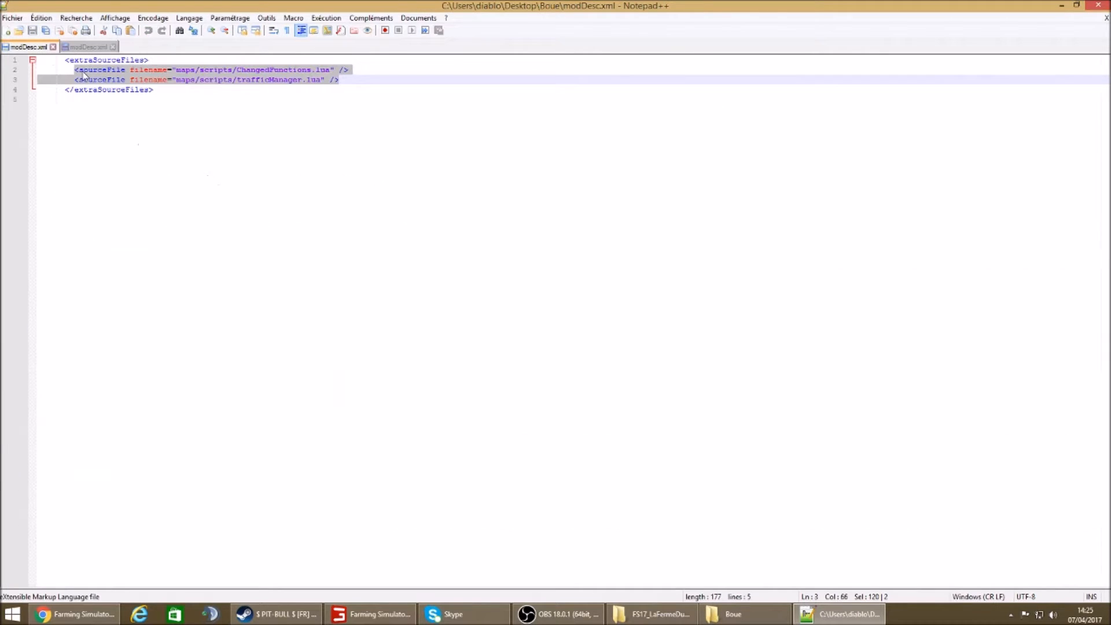
click(86, 47)
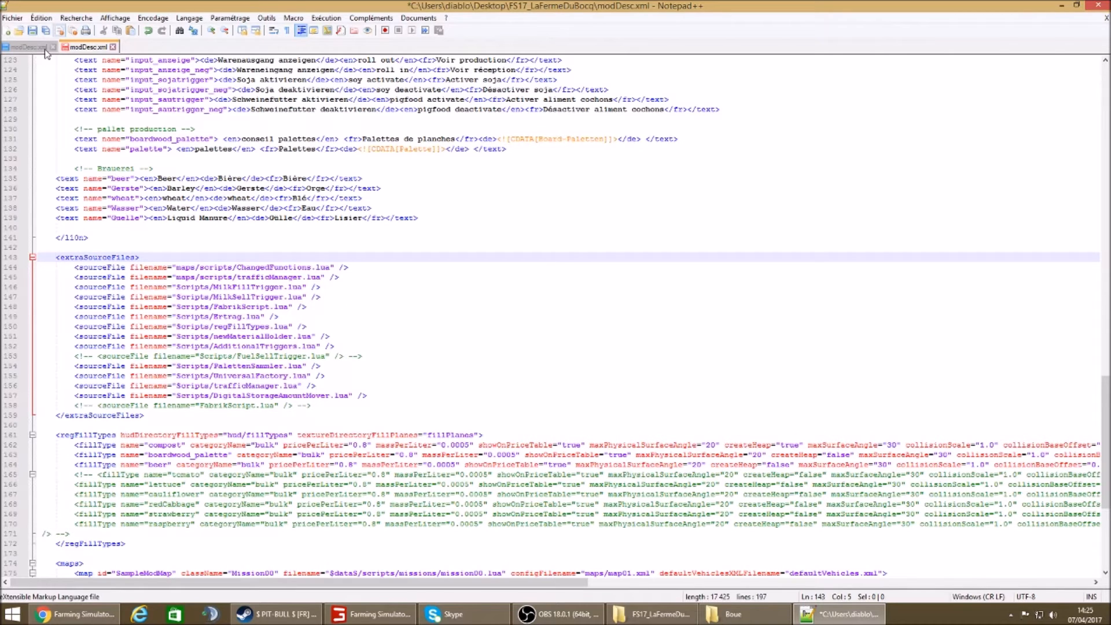
Save the map's modDesc.xml, then close both modDesc files and the editor
click(36, 31)
click(54, 49)
click(54, 48)
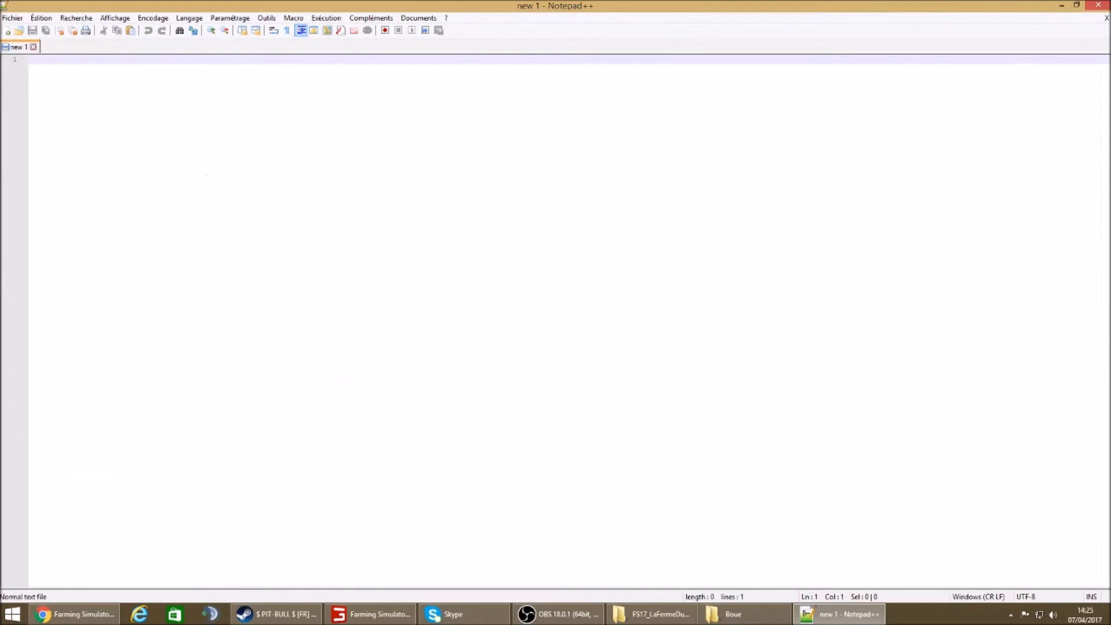
click(1098, 5)
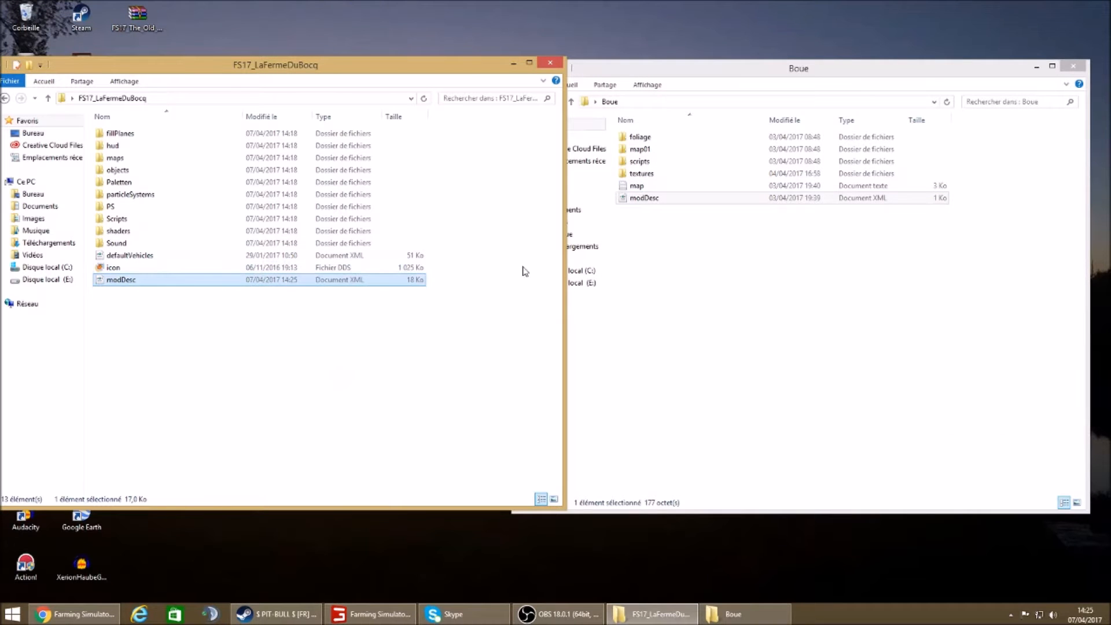
Open the map text file from the Boue folder in Notepad++ and minimize the editor
click(712, 190)
right_click(677, 187)
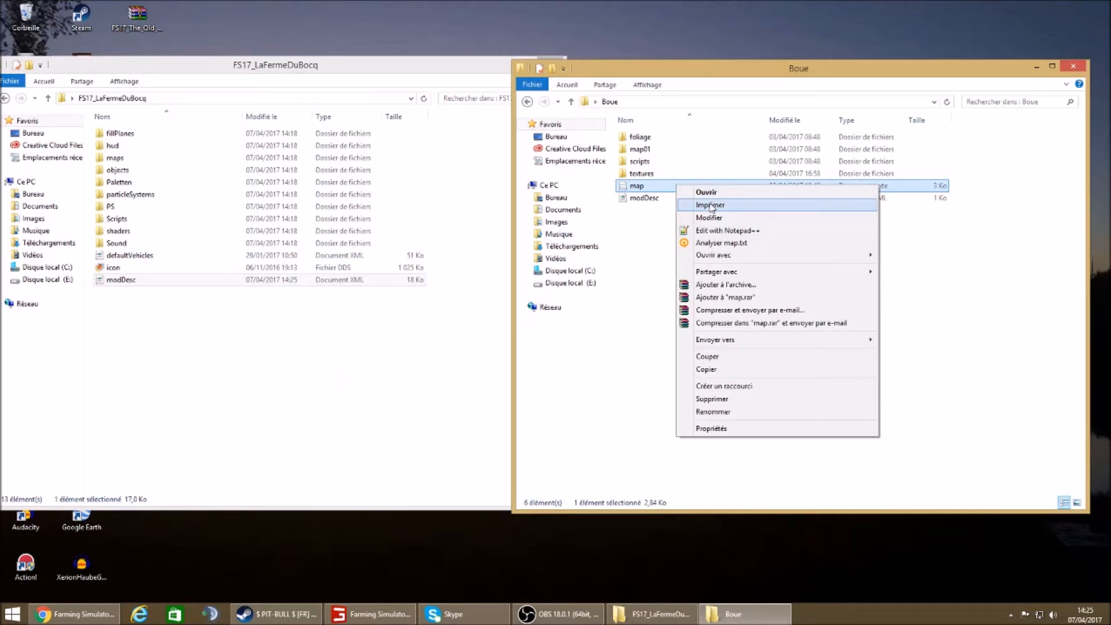
click(727, 230)
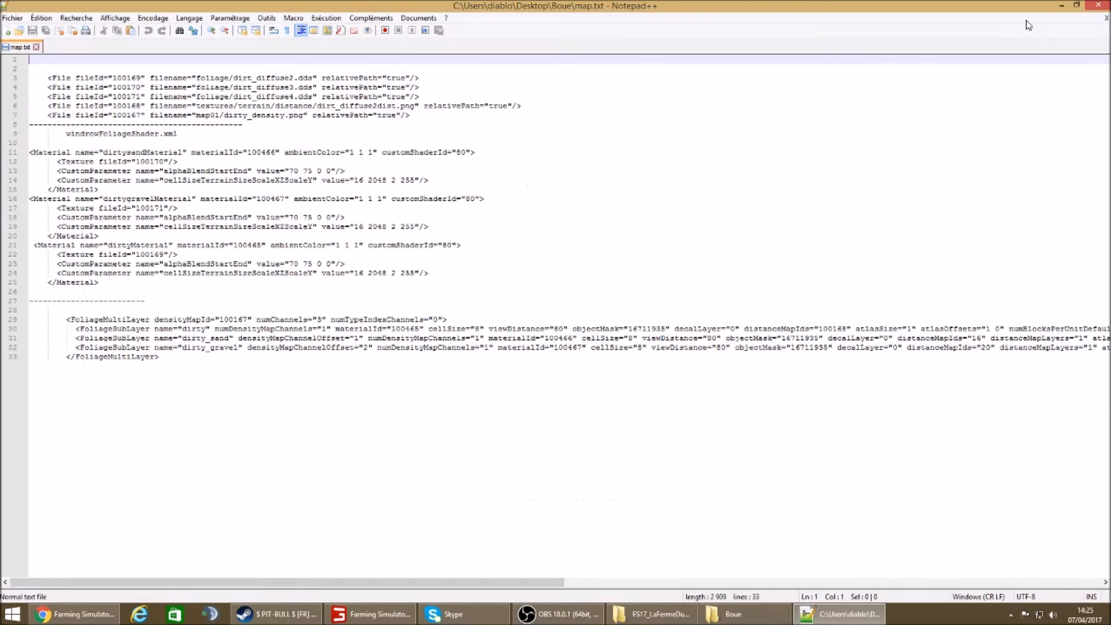
click(1062, 5)
Open map01.i3d from the maps folder of FS17_LaFermeDuBocq in Notepad++
double_click(167, 160)
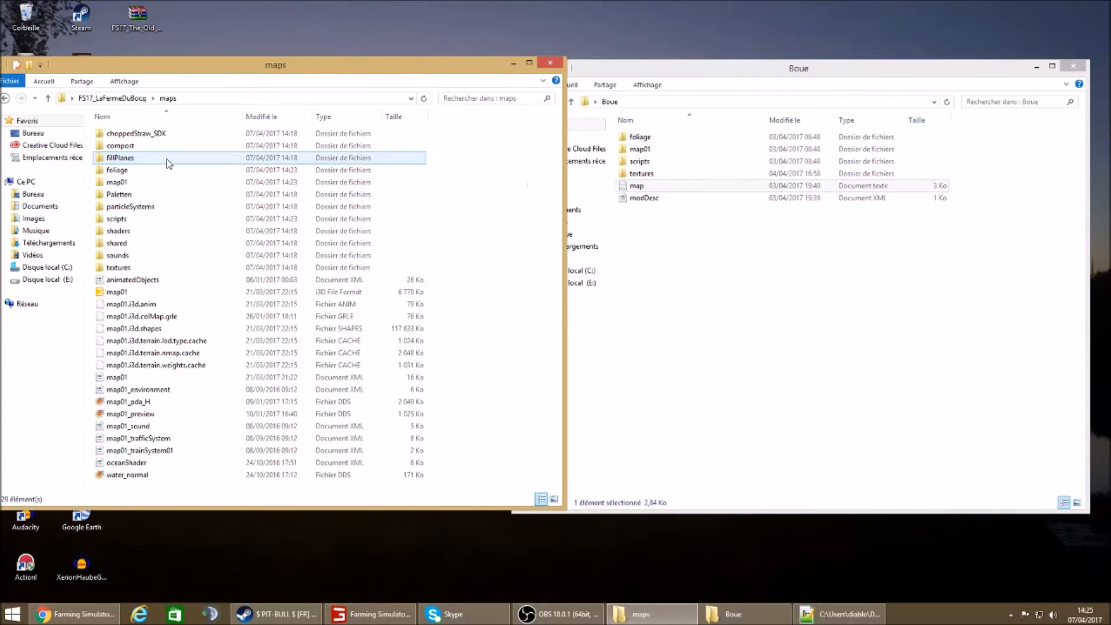
click(180, 183)
double_click(182, 184)
click(5, 98)
click(113, 292)
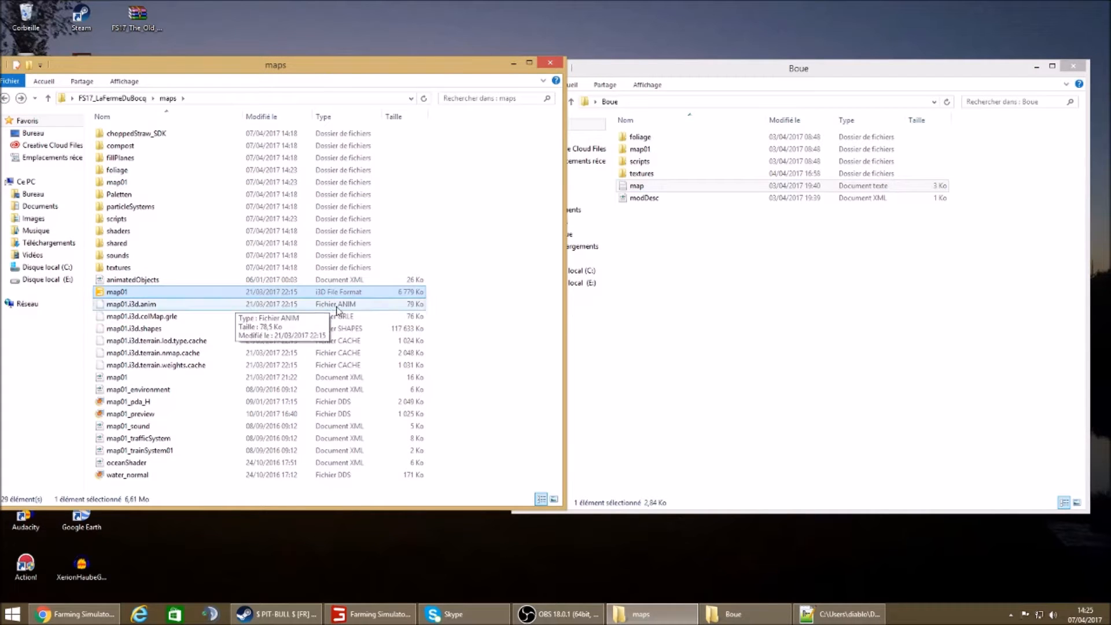
right_click(207, 300)
click(248, 317)
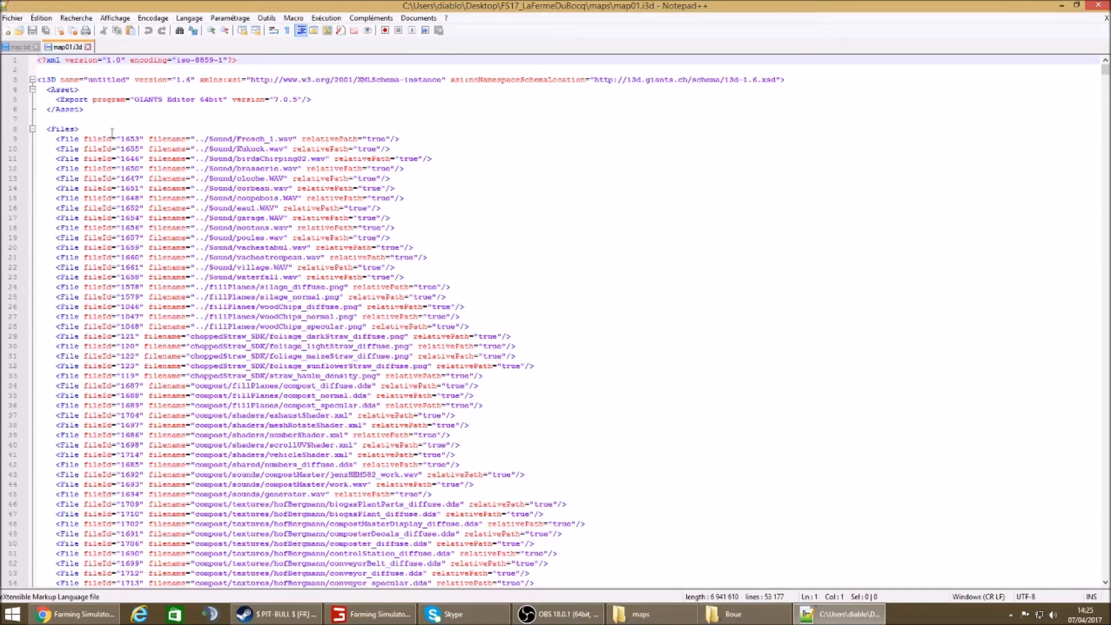
Copy the five File entries with fileId 100167 to 100171 from map.txt to just below <Files> in map01.i3d, aligning the first line's indent
click(20, 46)
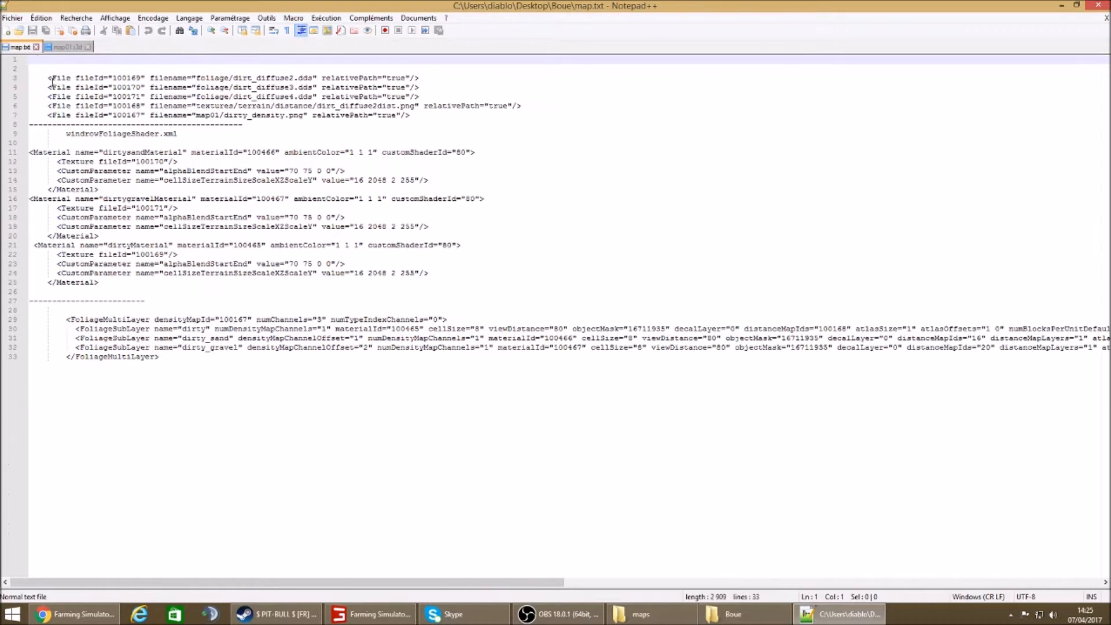
drag(50, 77, 458, 116)
right_click(79, 93)
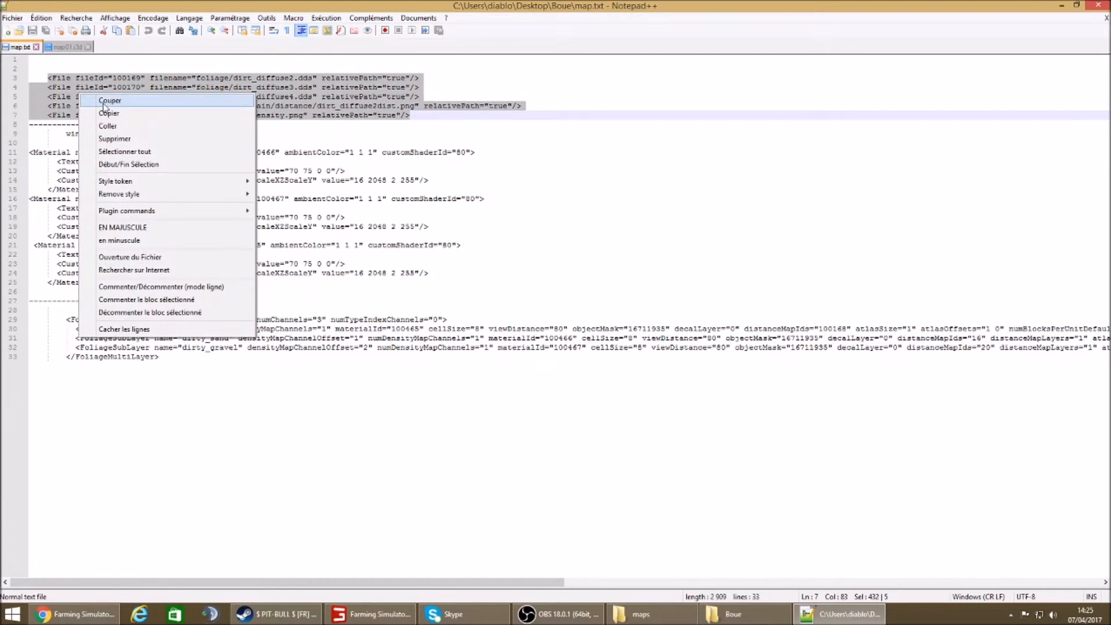
click(110, 114)
click(67, 46)
click(81, 128)
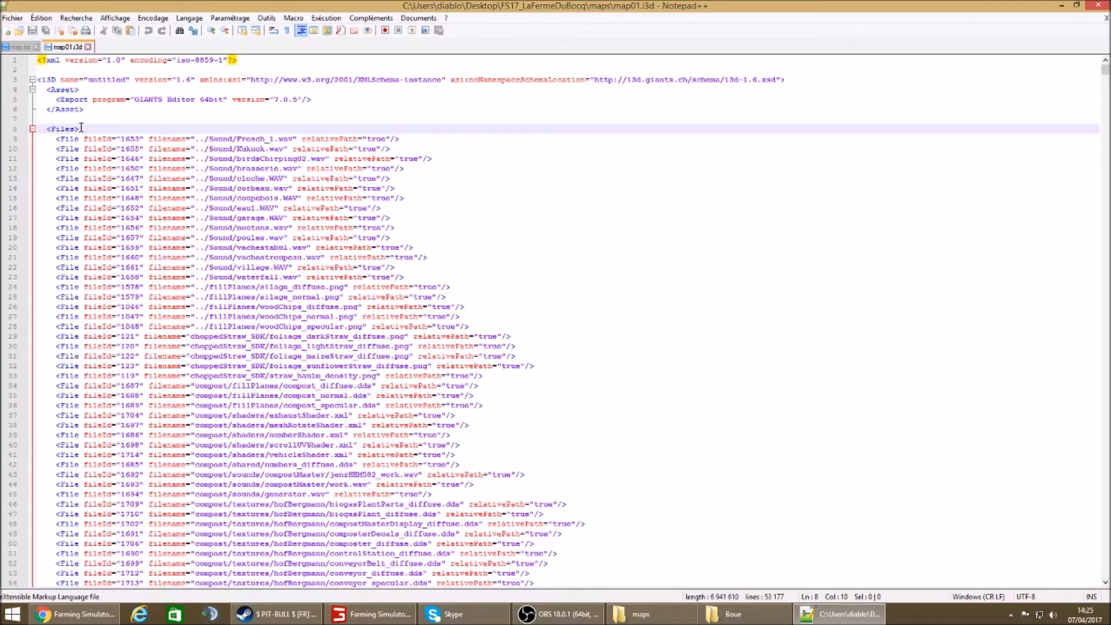
key(Return)
right_click(90, 140)
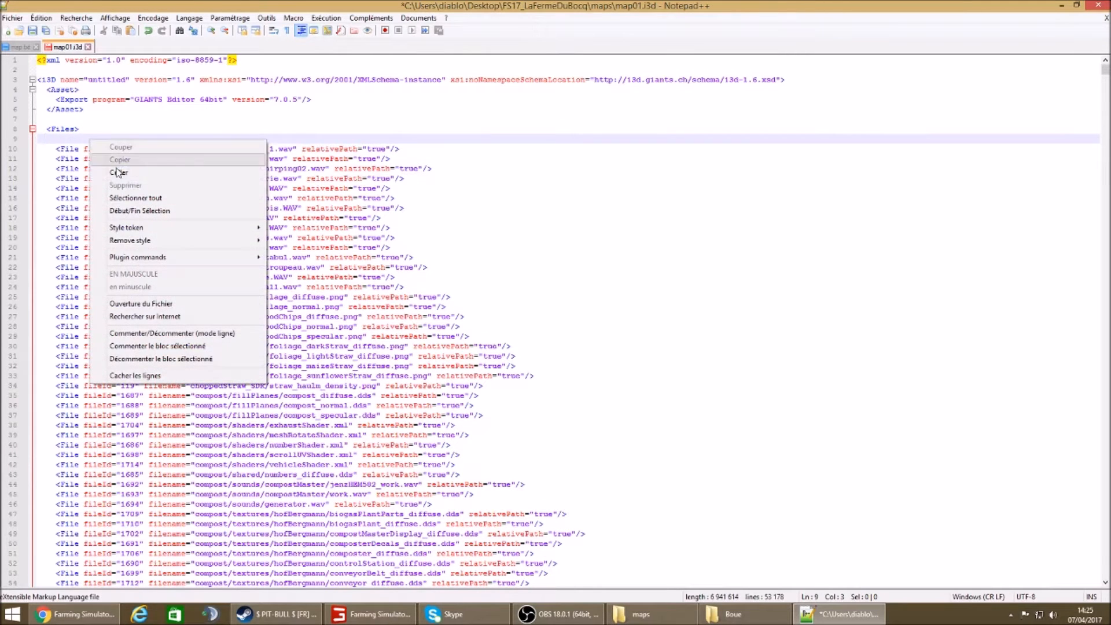
click(120, 173)
click(48, 140)
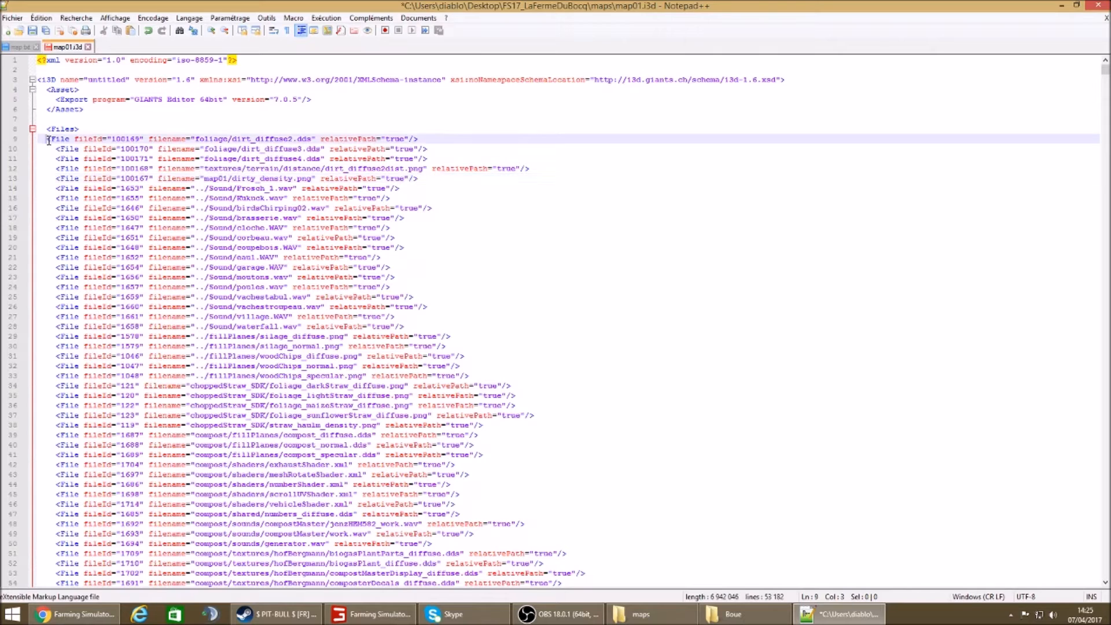
key(Tab)
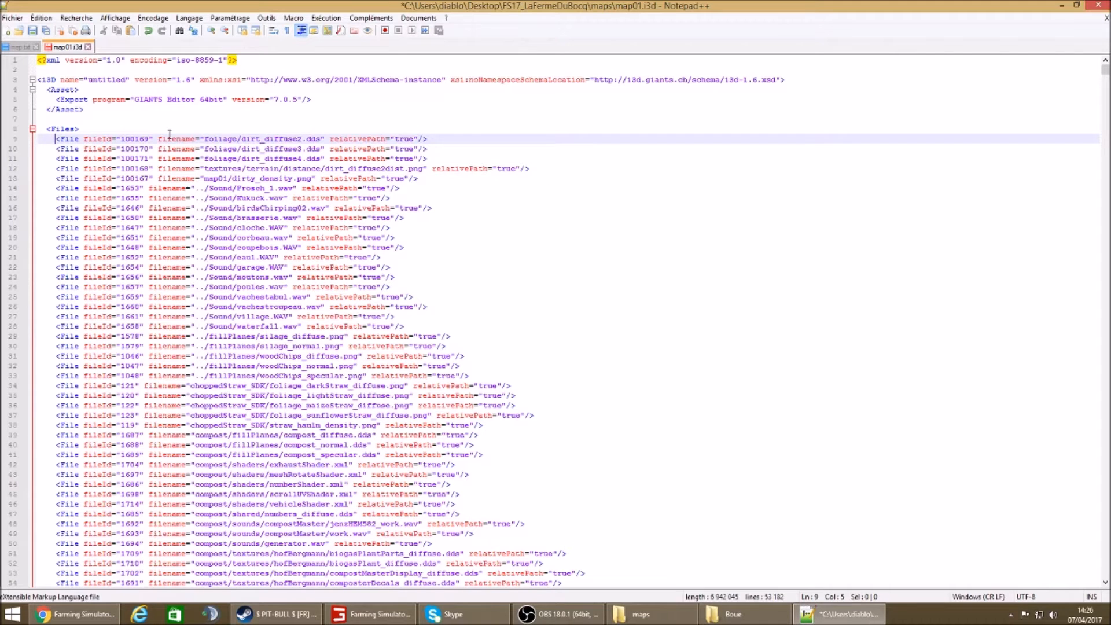
Copy the file name windrowFoliageShader.xml from Boue's map.txt
click(20, 46)
click(65, 133)
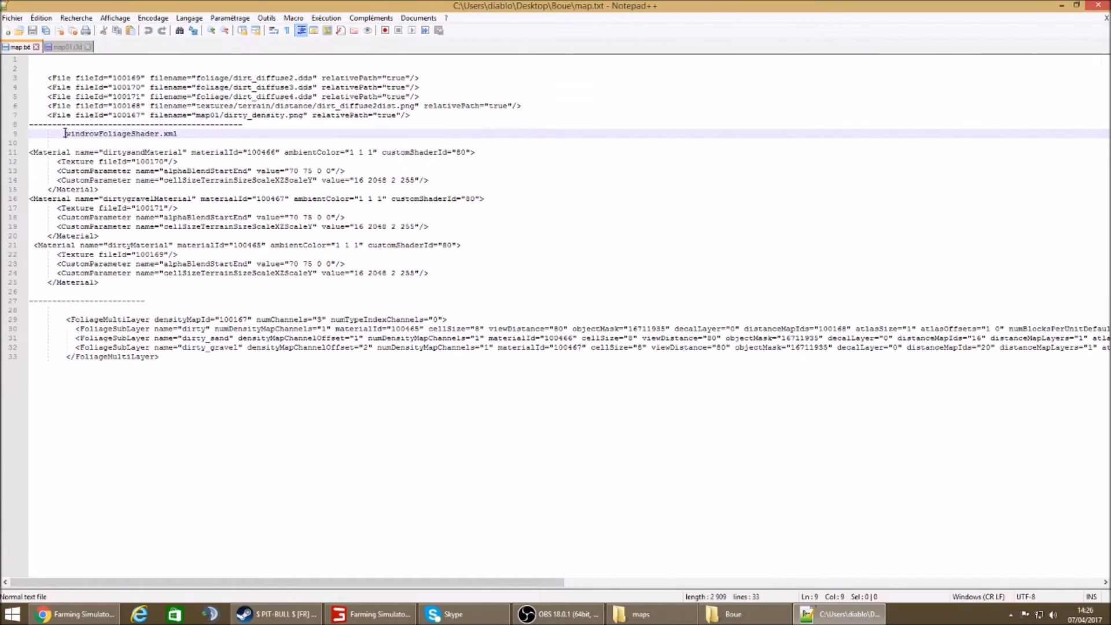
click(30, 151)
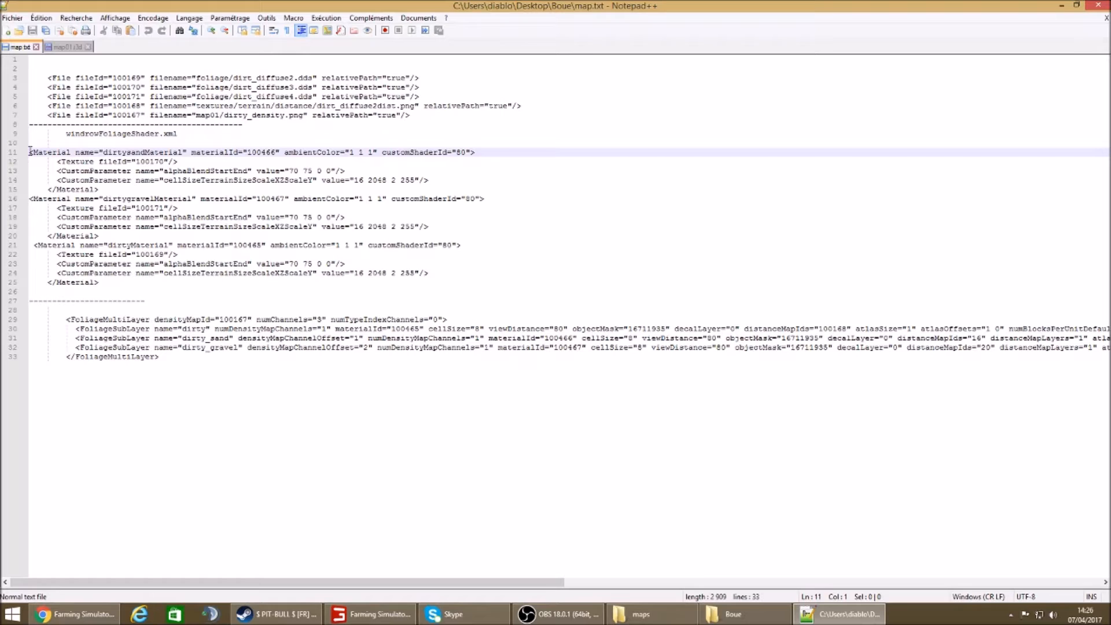
click(67, 133)
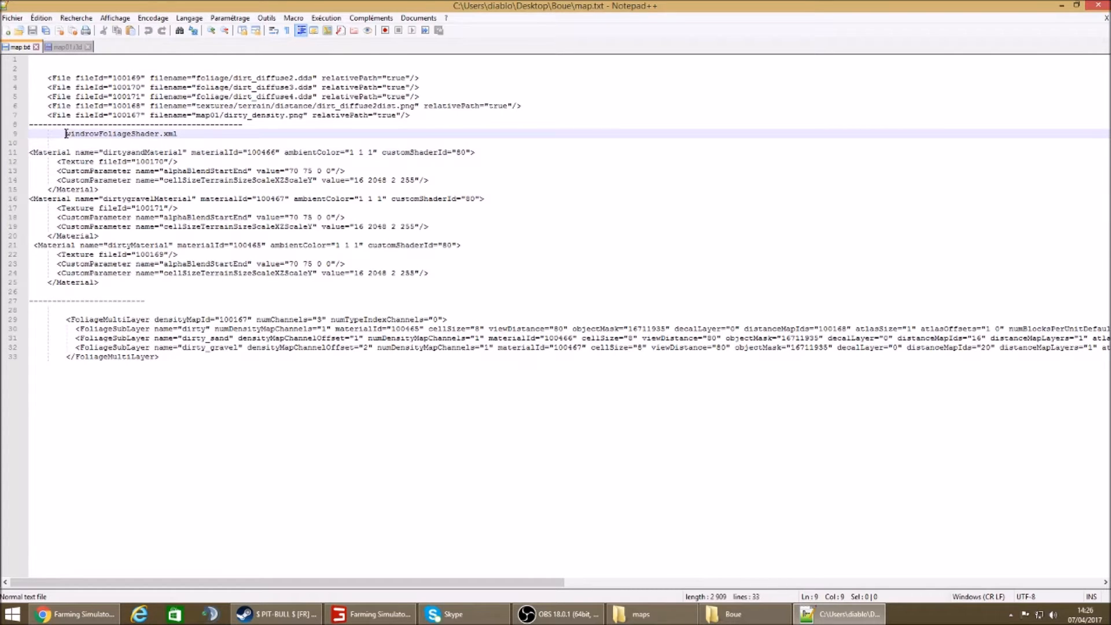
drag(66, 134, 177, 134)
right_click(169, 134)
click(196, 152)
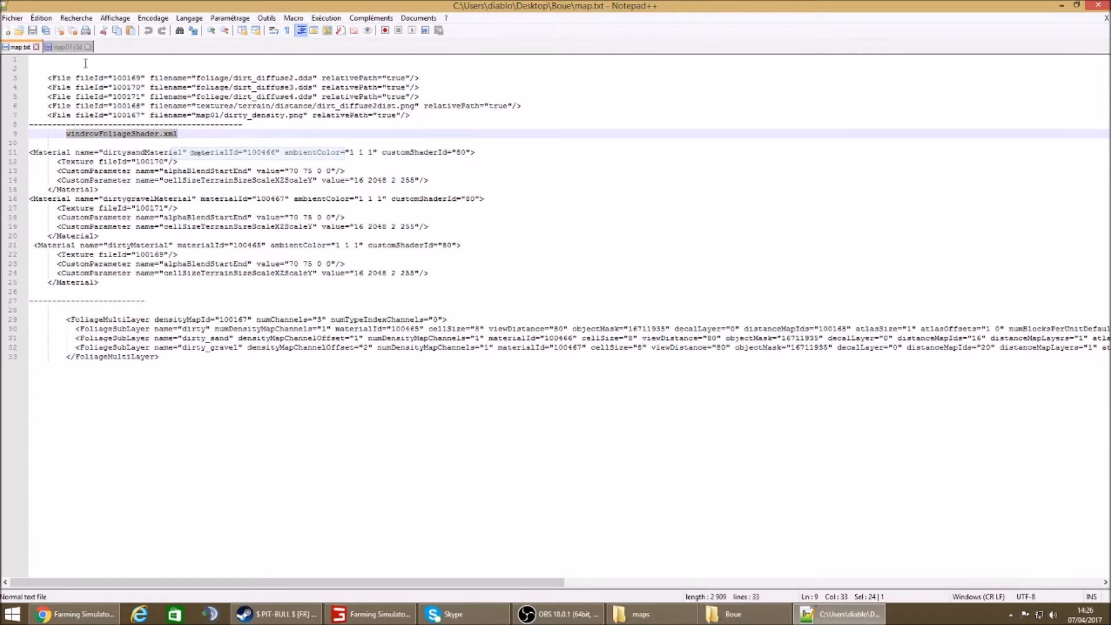
Search map01.i3d for windrowFoliageShader.xml and compare its fileId with the customShaderId of dirtysandMaterial in map.txt
click(66, 46)
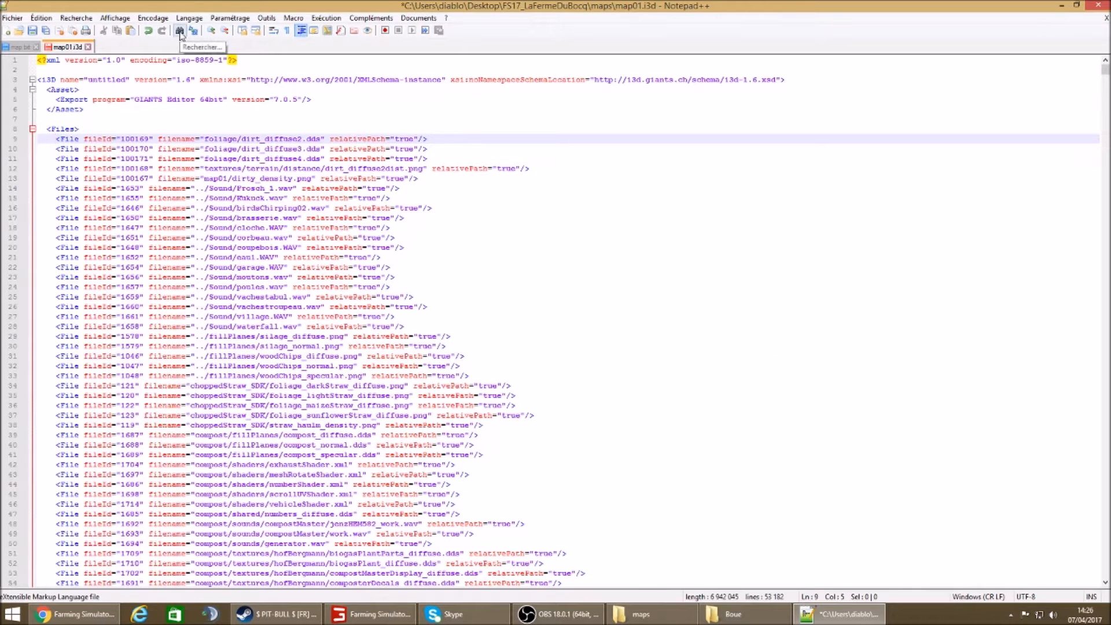
click(179, 31)
right_click(516, 249)
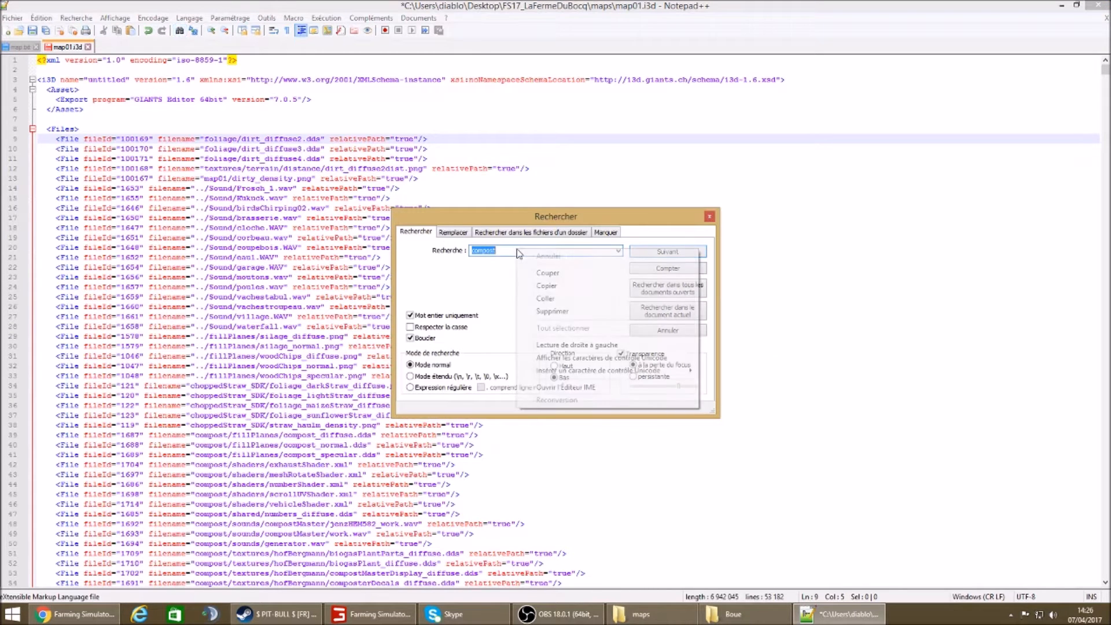
click(560, 298)
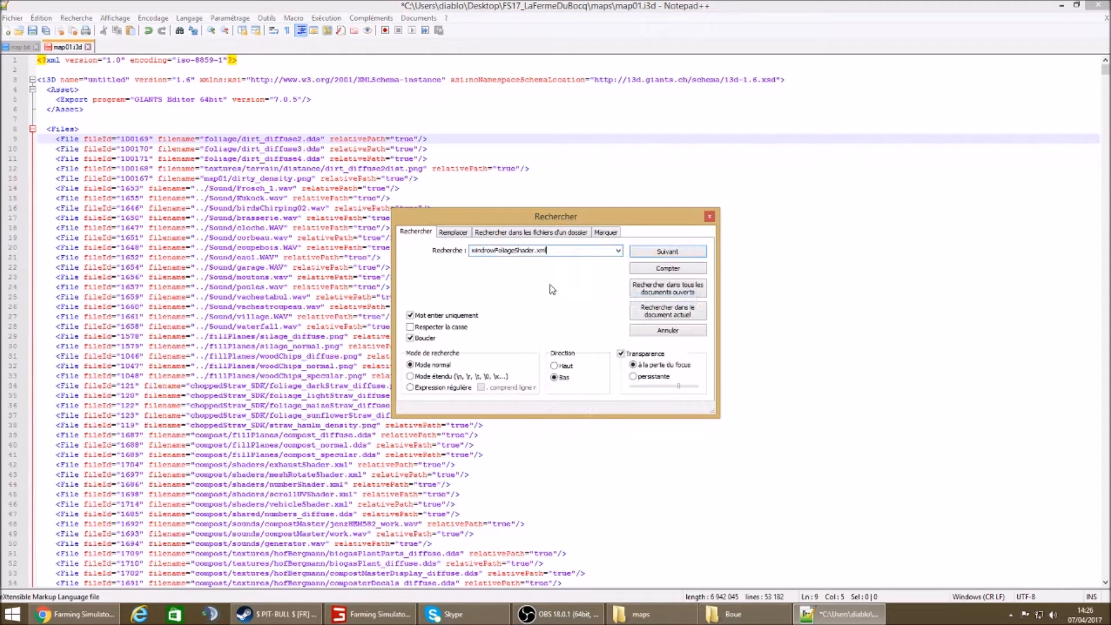
click(693, 257)
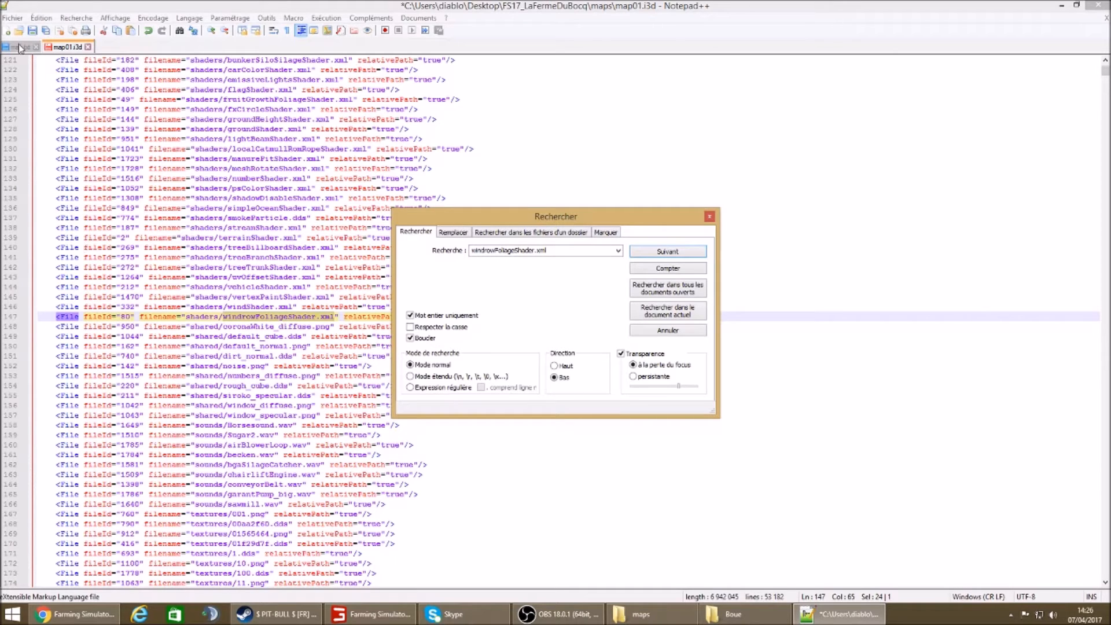
click(709, 216)
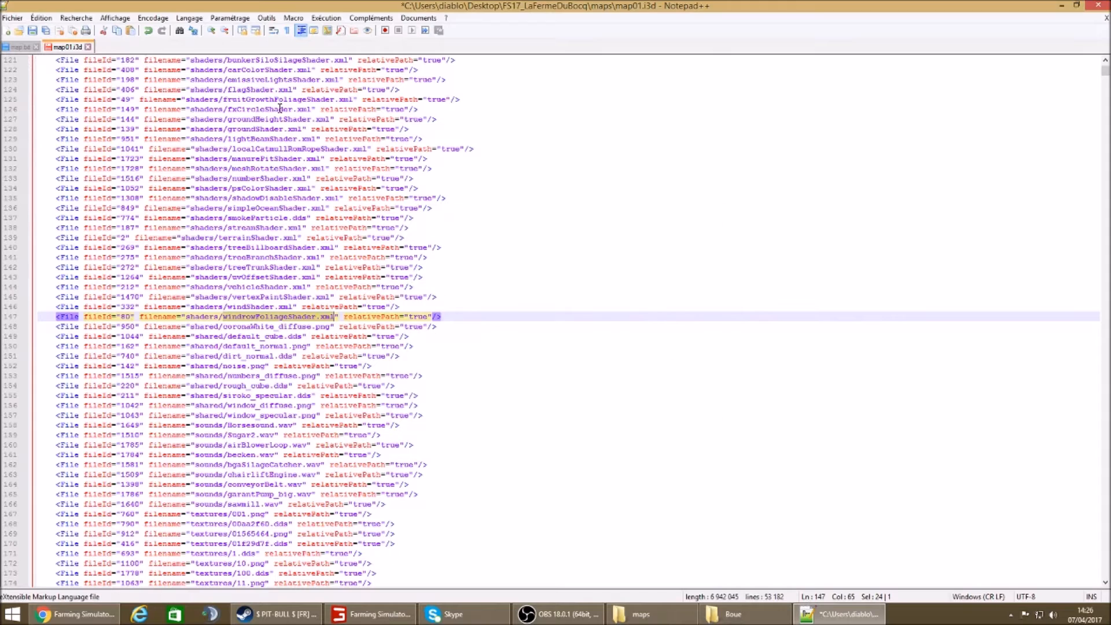
click(30, 49)
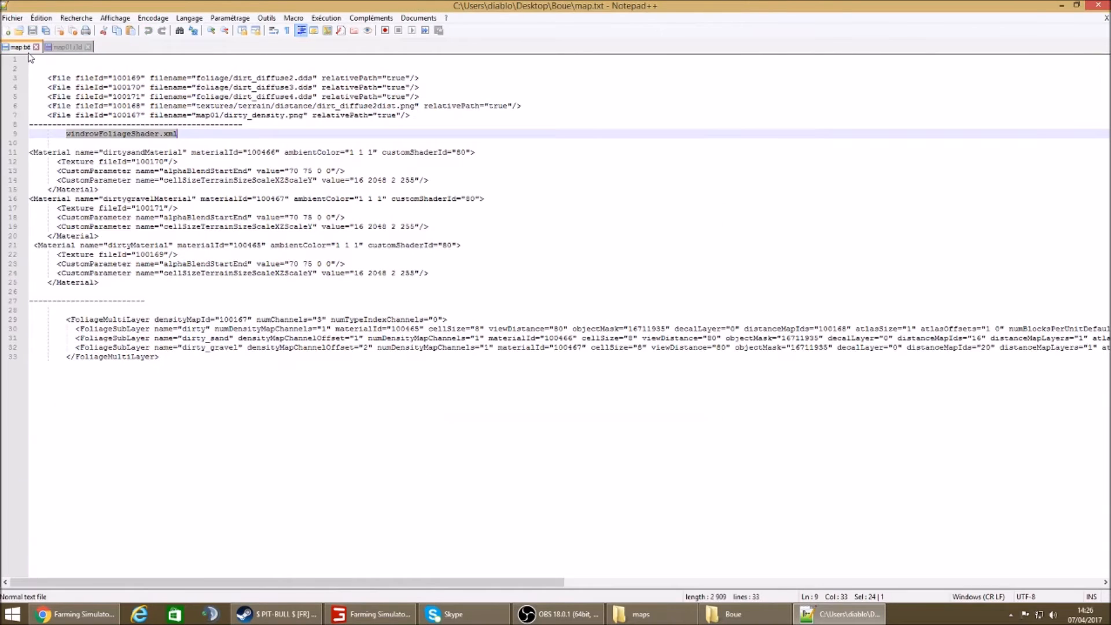
click(411, 154)
click(467, 154)
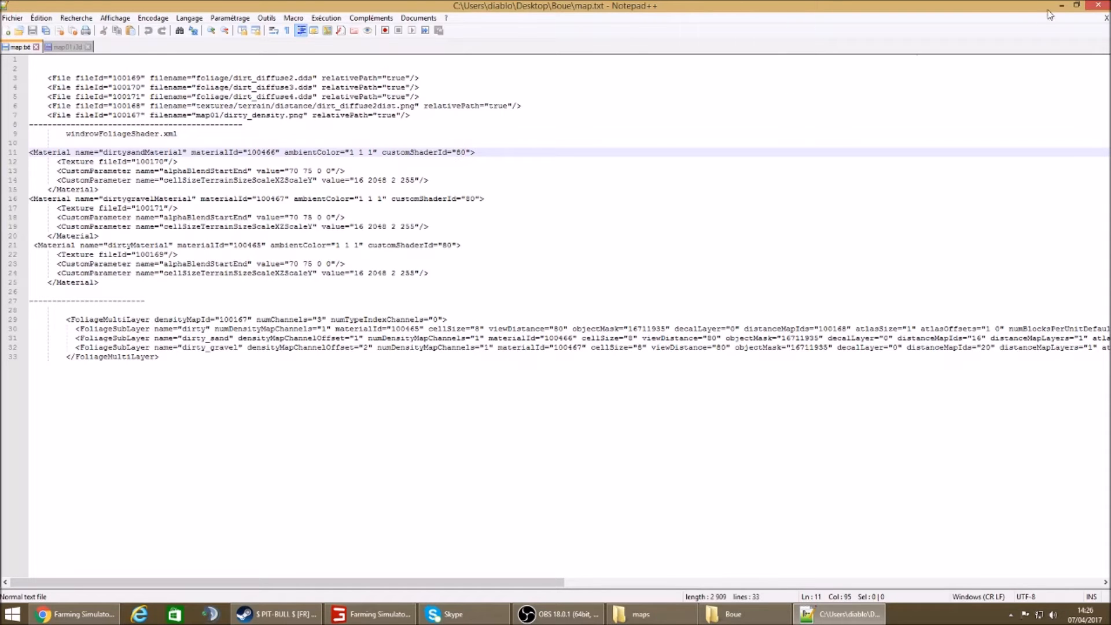
Open map01.i3d from the maps folder of FS17_The_Old_Stream_Farm_BsM___ in Notepad++
click(1061, 6)
drag(445, 66, 664, 81)
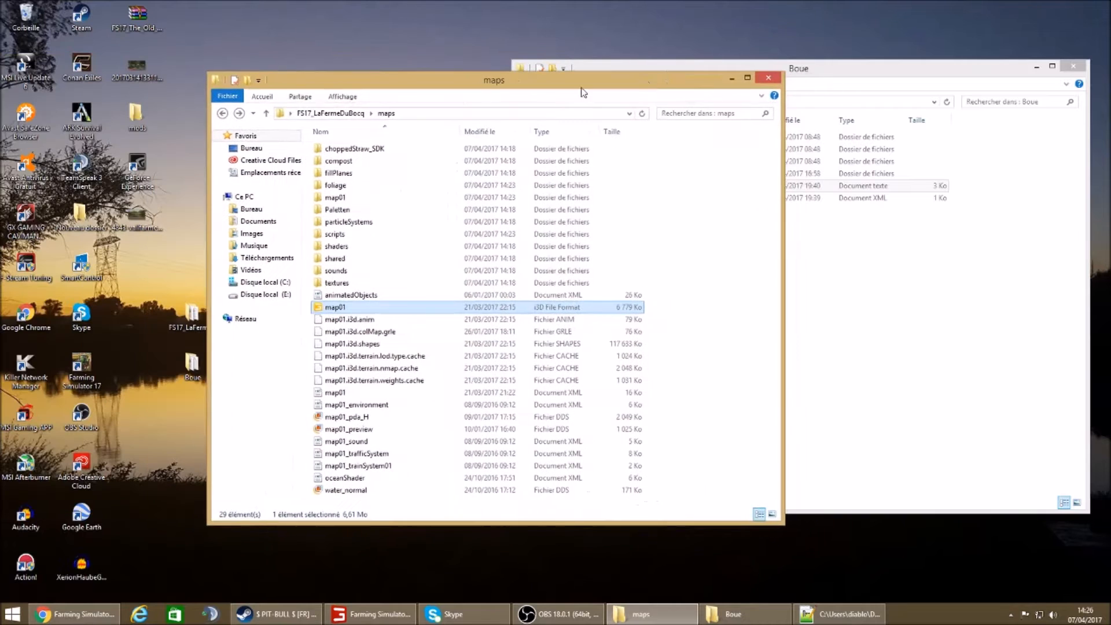
double_click(80, 215)
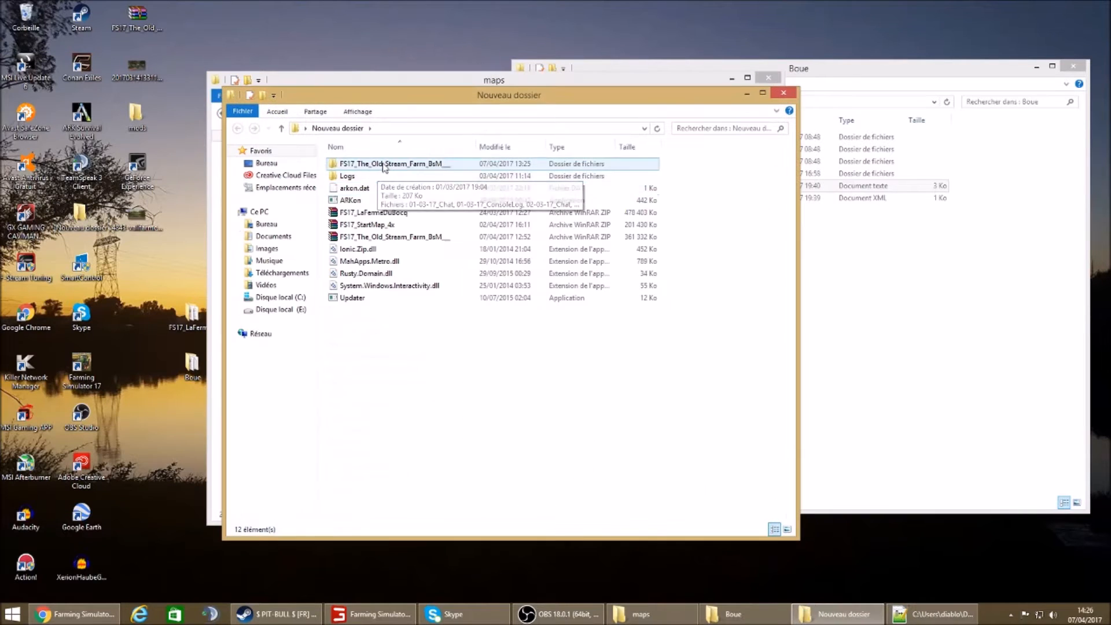
double_click(387, 164)
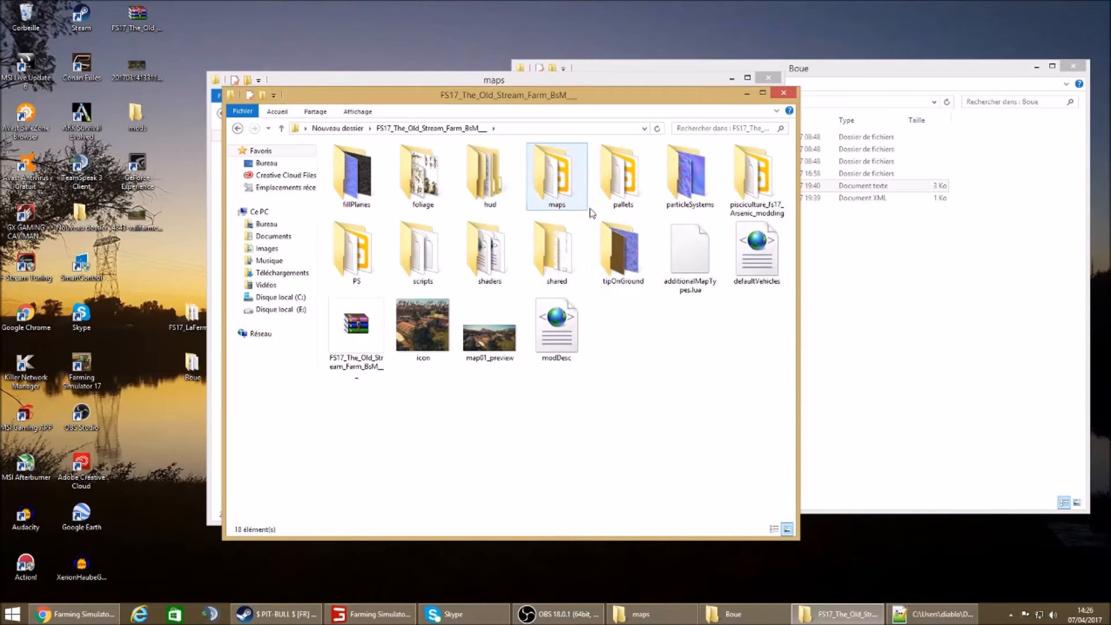
double_click(557, 185)
right_click(431, 345)
click(466, 366)
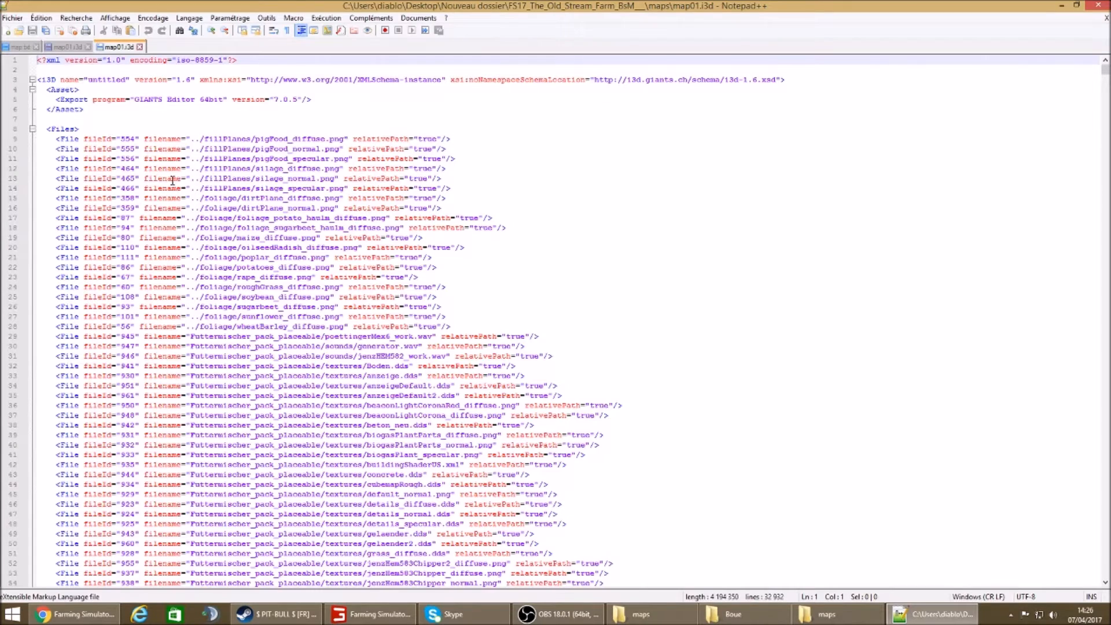
Look up the fileId of windrowFoliageShader.xml in the Old Stream Farm map01.i3d, and close that file
scroll(173, 181, down, 16)
click(179, 30)
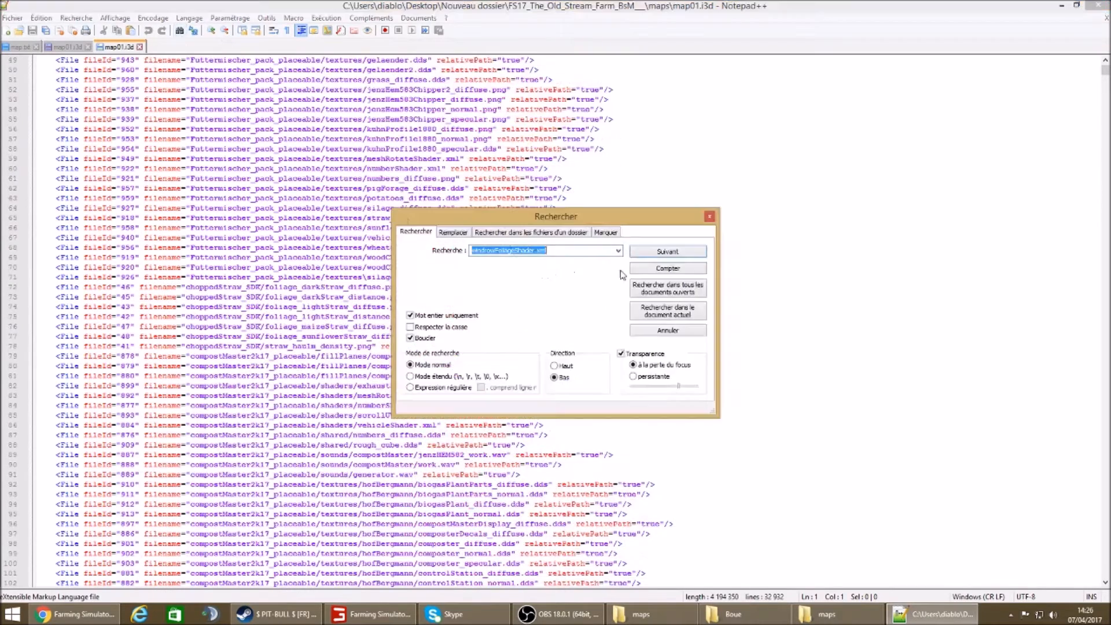
click(669, 253)
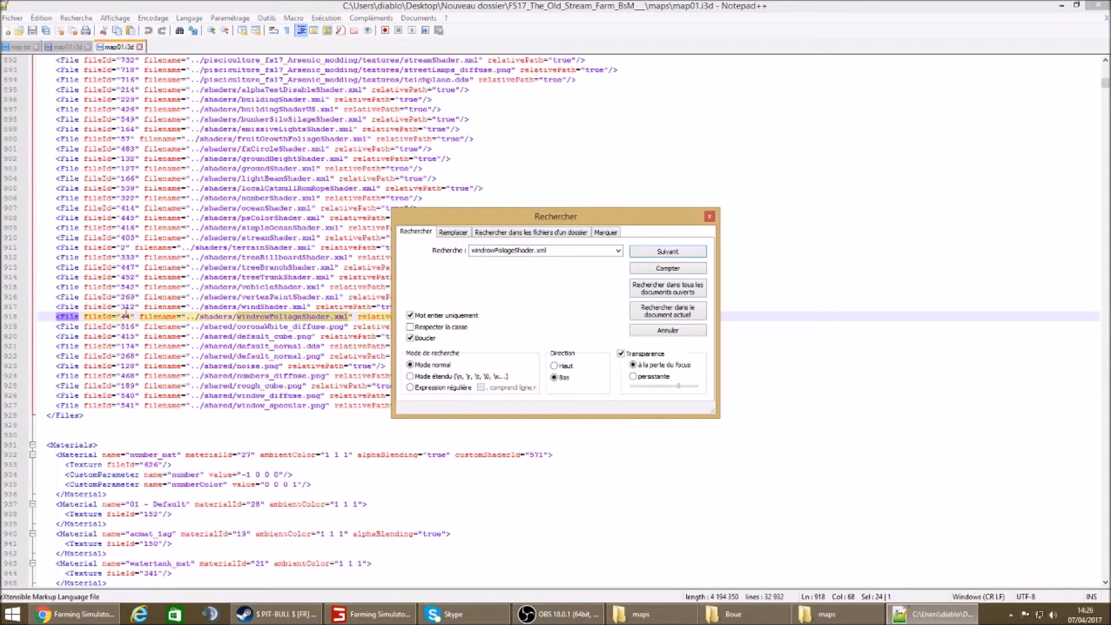
click(710, 217)
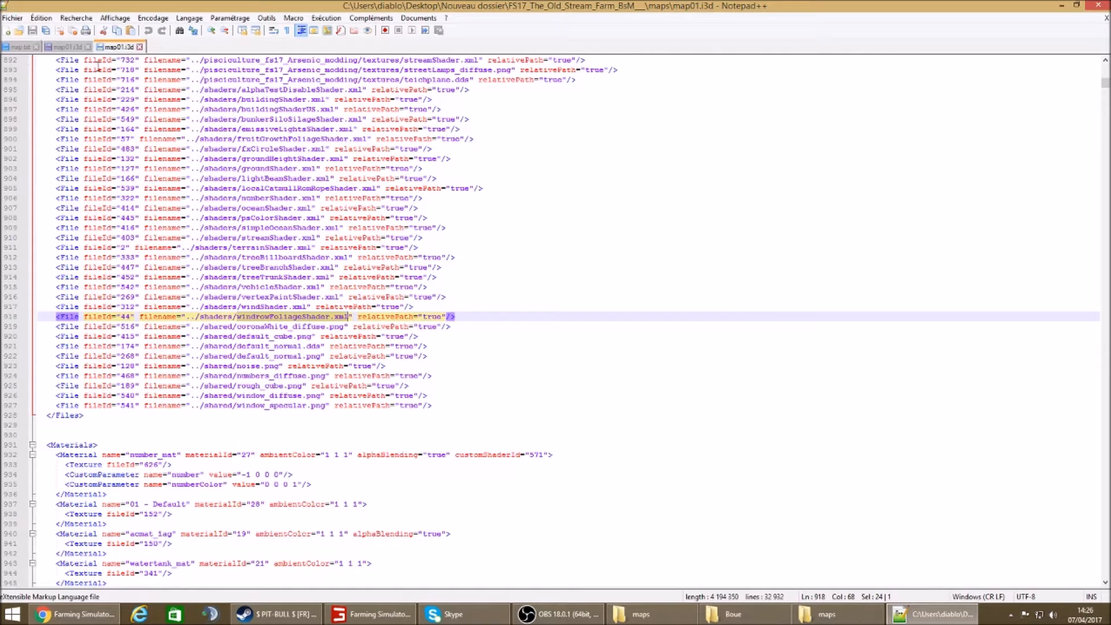
click(139, 46)
Copy the dirtysandMaterial, dirtygravelMaterial and dirtyMaterial blocks from map.txt to just below <Materials> in LaFermeDuBocq's map01.i3d
click(17, 46)
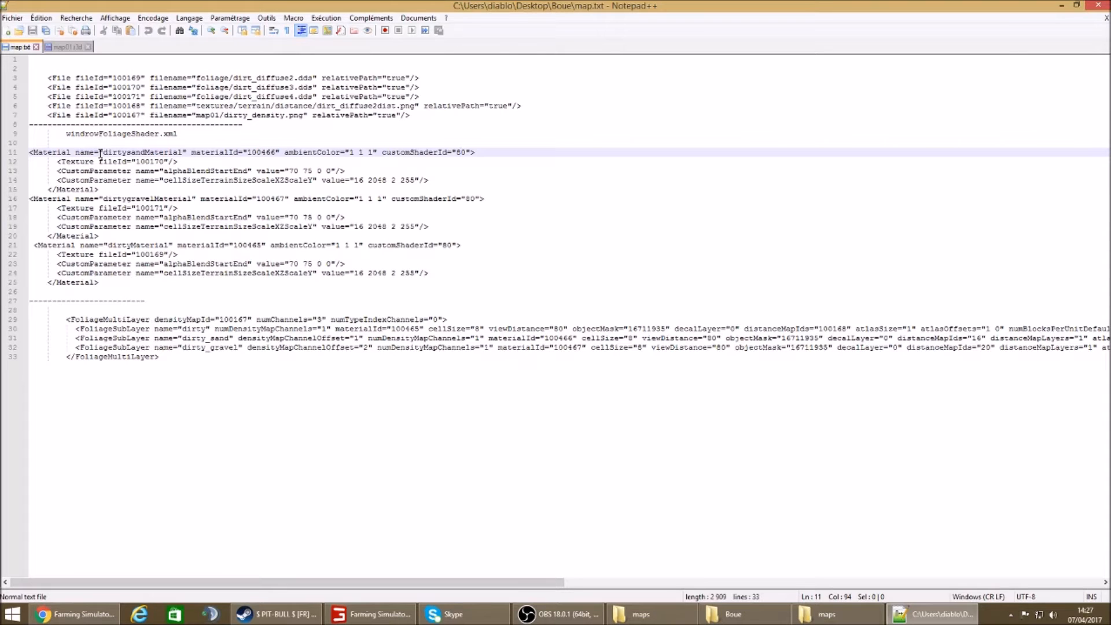
drag(31, 151, 451, 282)
right_click(156, 253)
click(168, 258)
click(68, 47)
scroll(170, 220, down, 18)
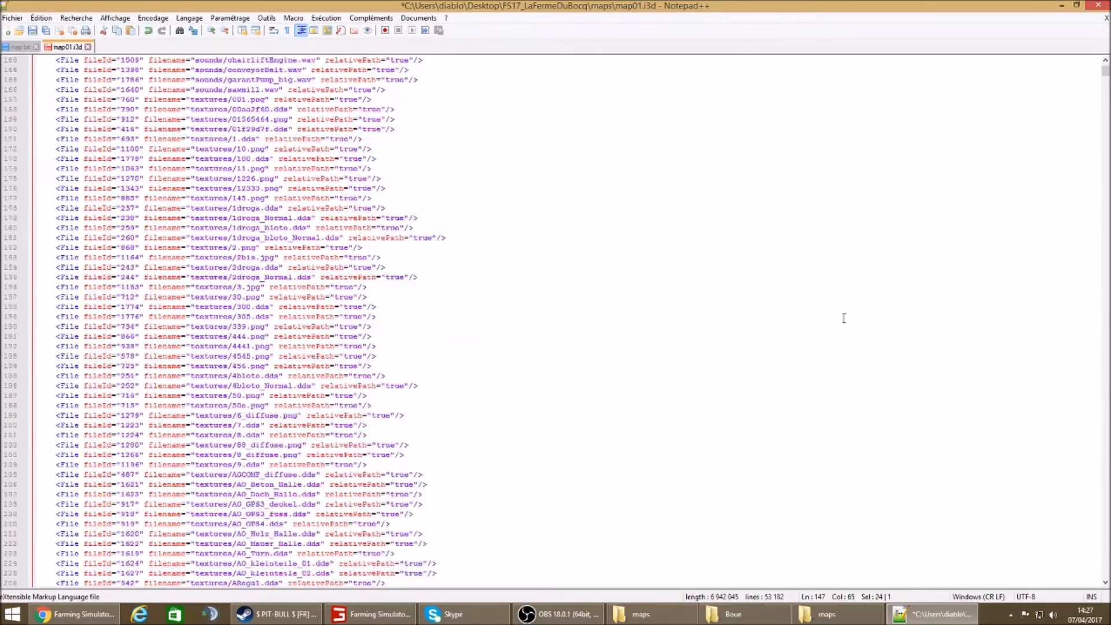
drag(1106, 74, 1106, 85)
scroll(774, 312, down, 20)
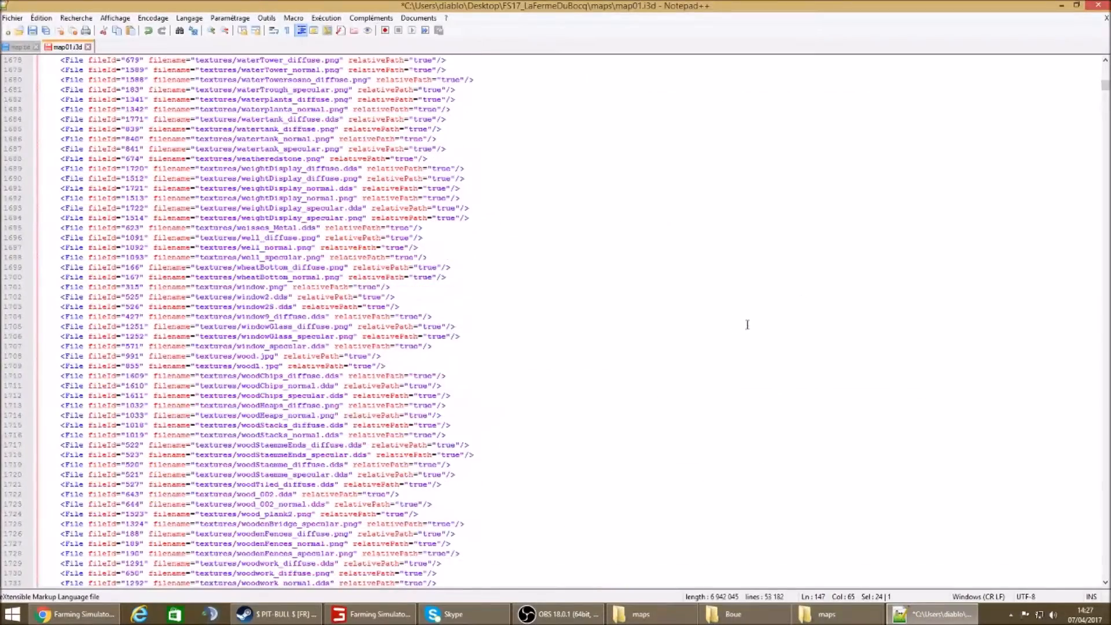
click(112, 267)
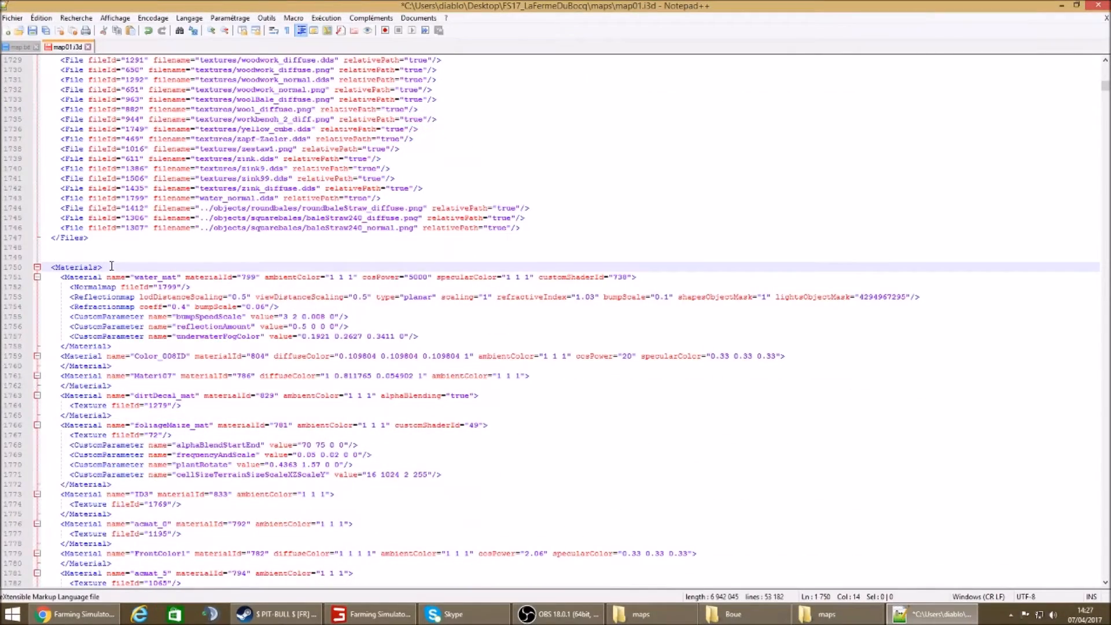
key(Return)
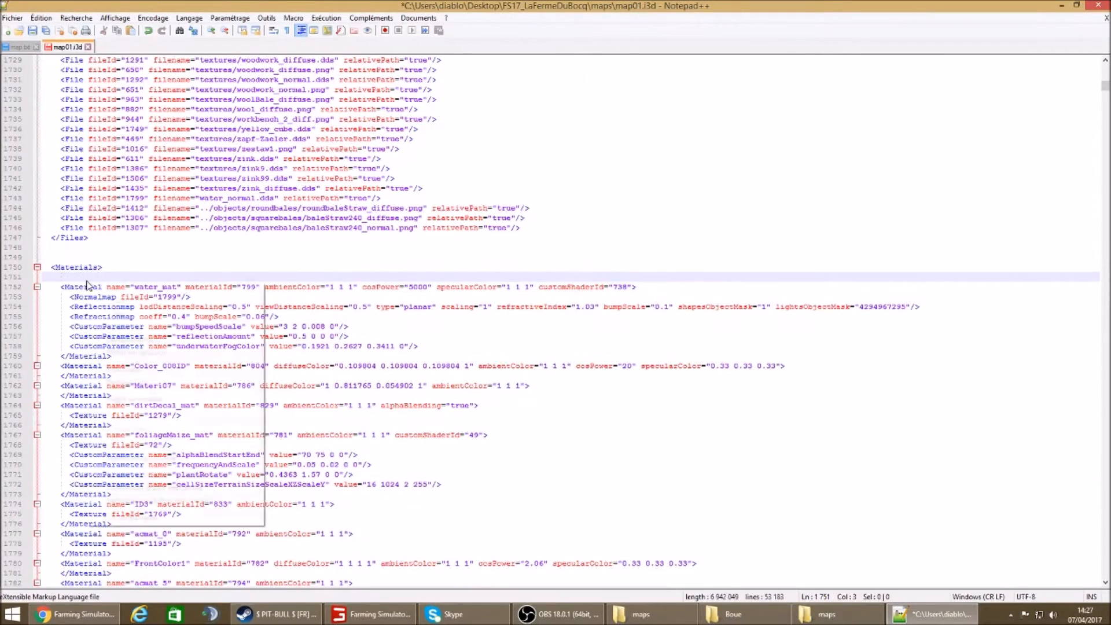
right_click(86, 280)
click(113, 315)
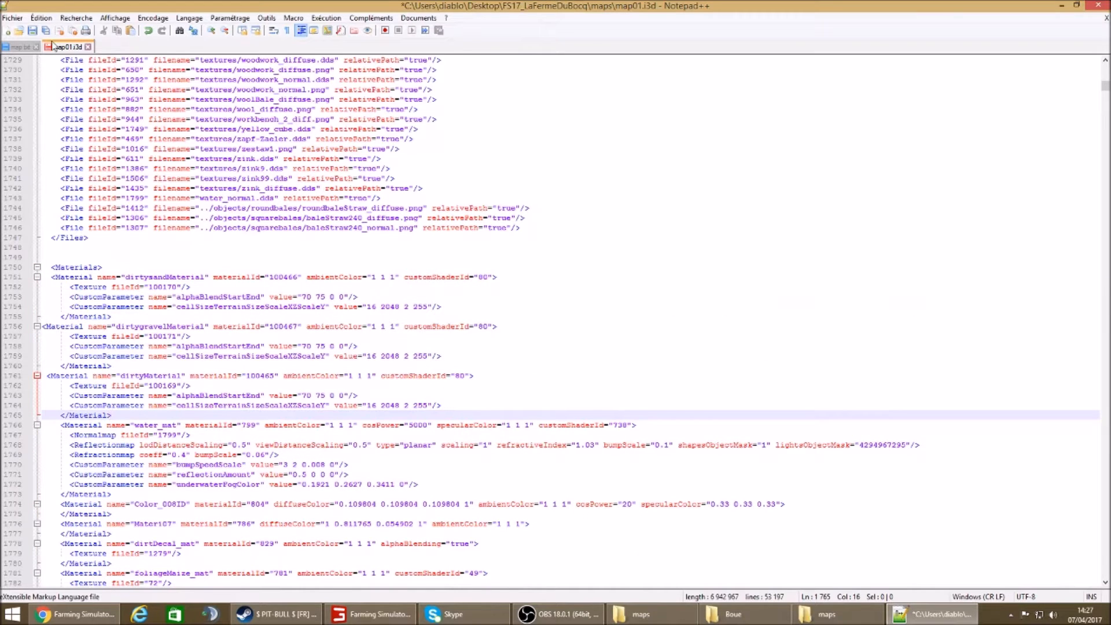
Copy the FoliageMultiLayer block with densityMapId 100167 from map.txt, including its dirty, dirty_sand and dirty_gravel sublayers
click(26, 47)
click(68, 319)
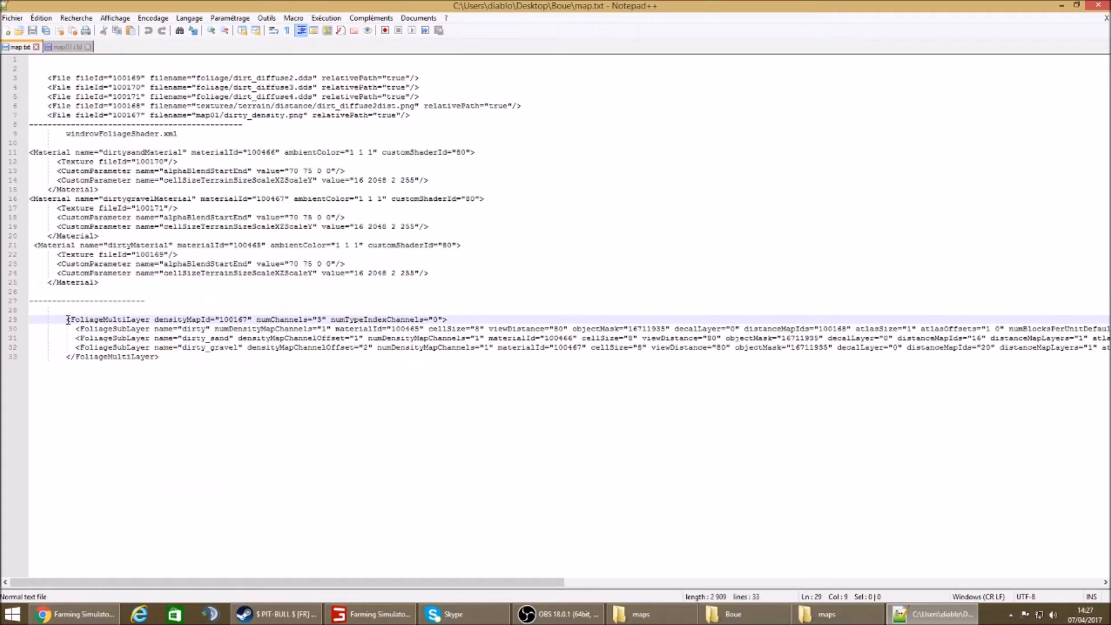
drag(66, 320, 250, 370)
right_click(159, 341)
click(187, 361)
Search map01.i3d for "layer" and locate the end of the FoliageMultiLayer blocks in the terrain's Layers section
click(72, 47)
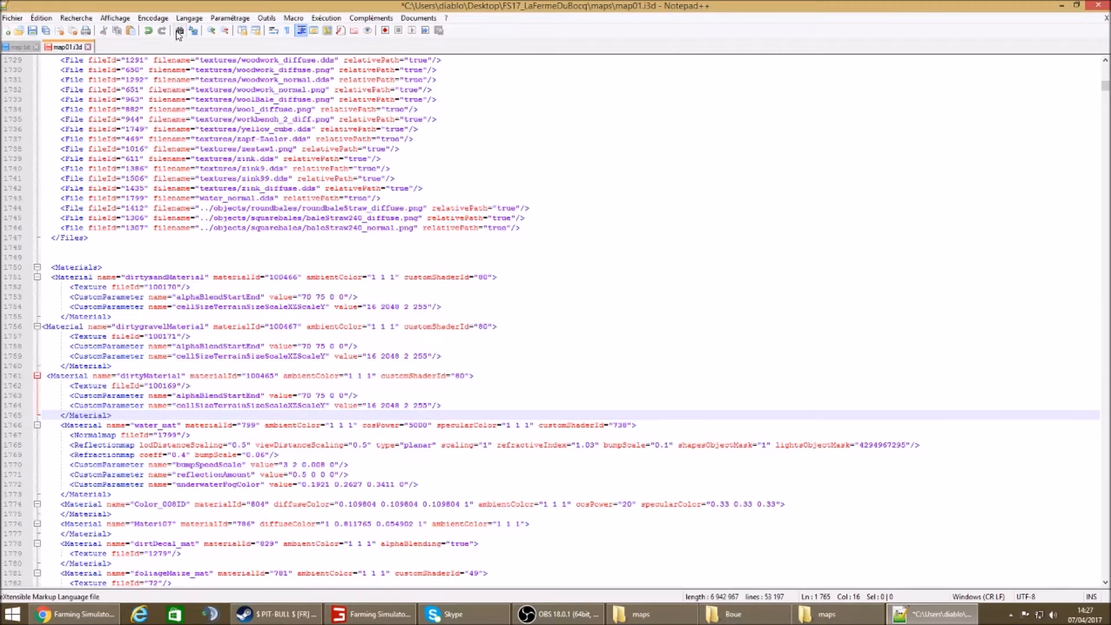
click(180, 30)
key(BackSpace)
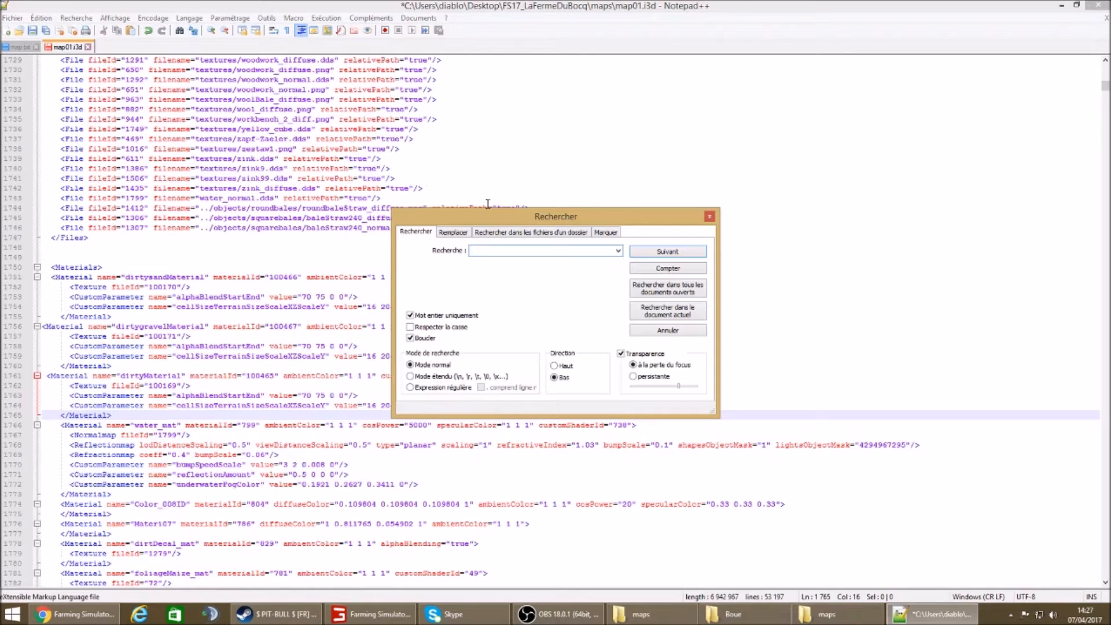
key(Return)
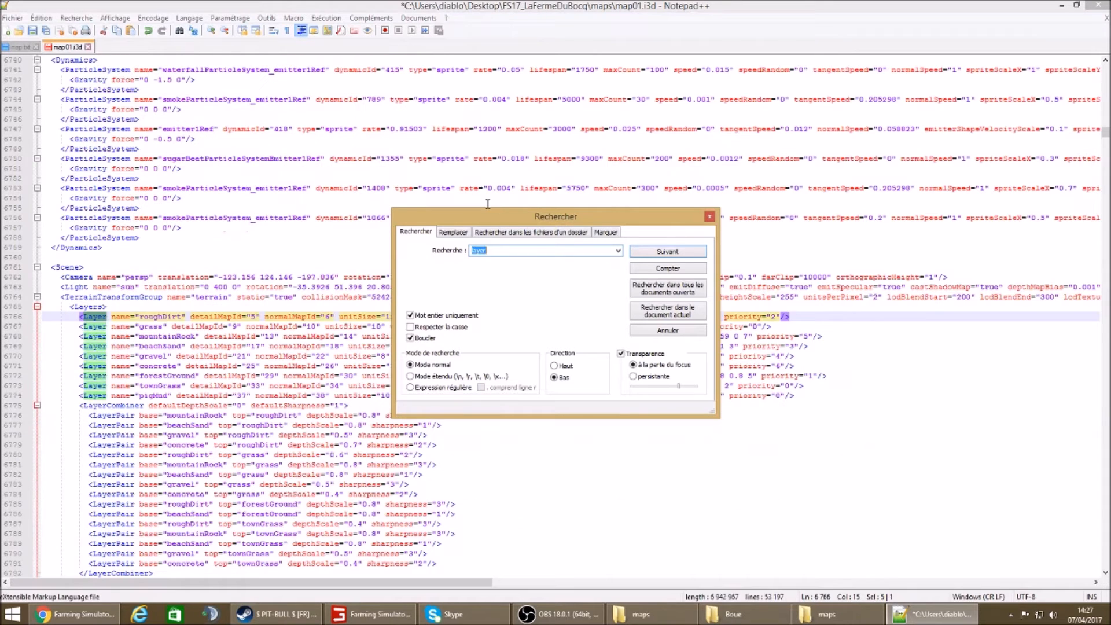
click(710, 217)
scroll(712, 216, down, 20)
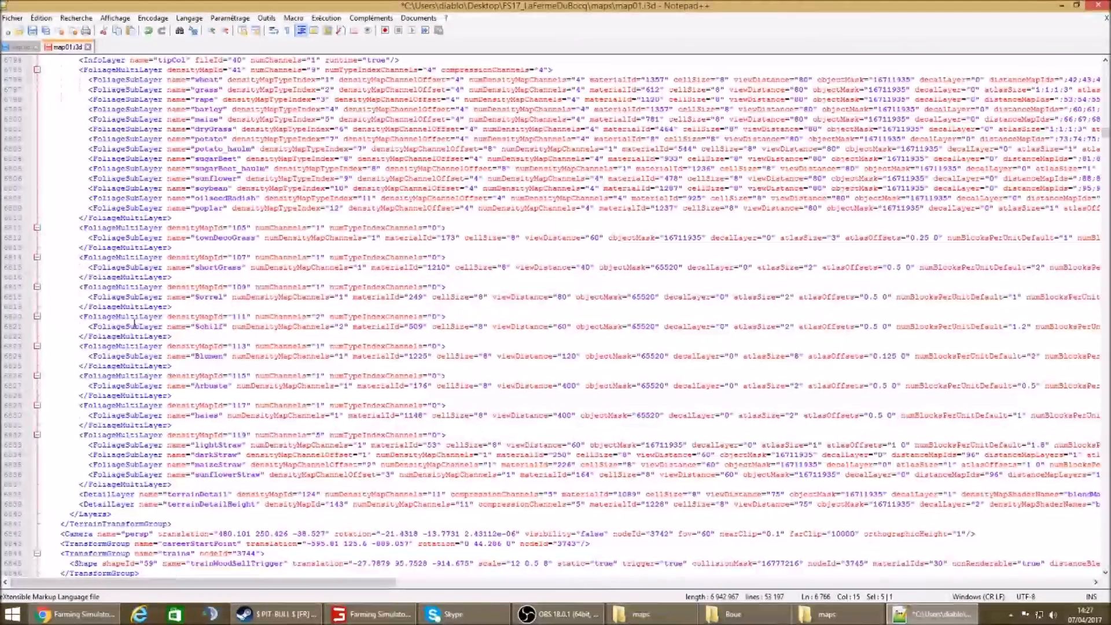
scroll(181, 458, down, 1)
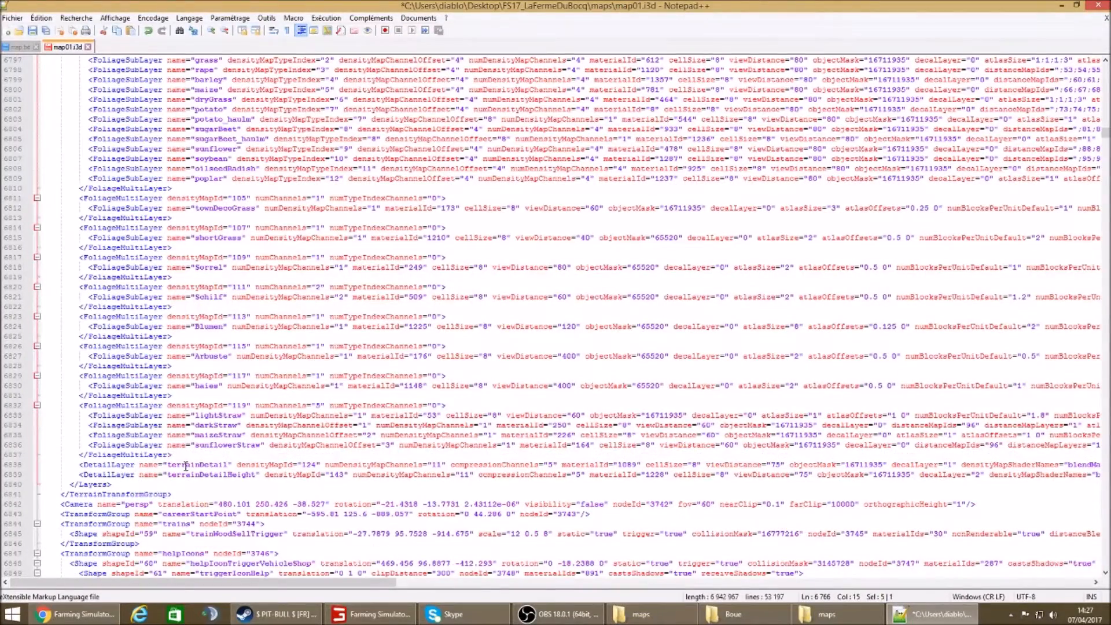
Paste the copied FoliageMultiLayer block on a new line between the densityMapId 119 block and the terrainDetail DetailLayer
click(183, 457)
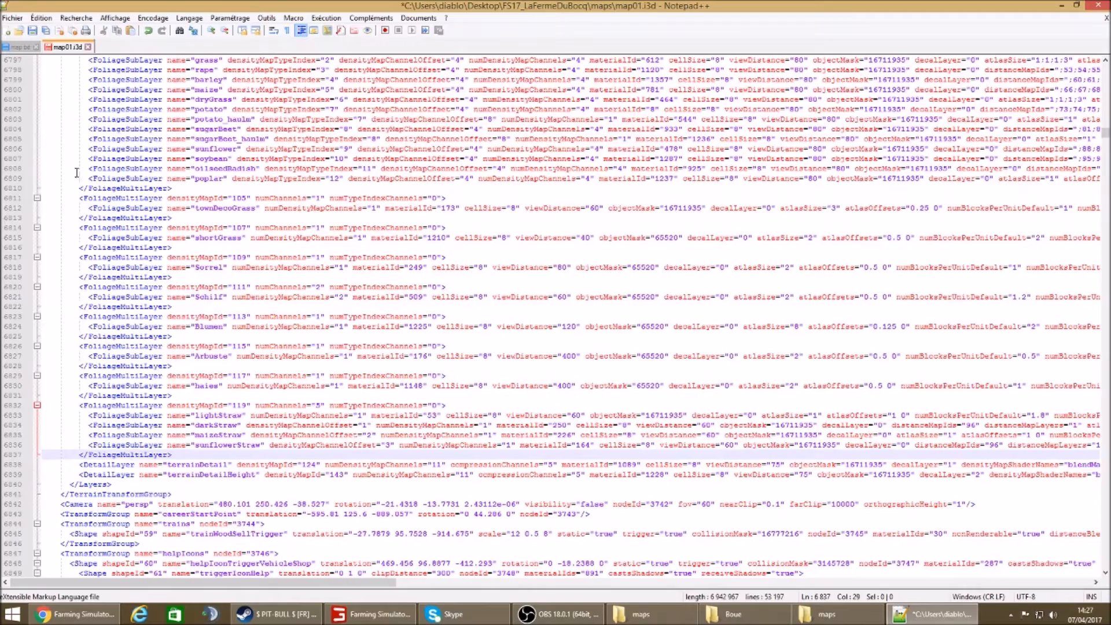
click(23, 46)
click(65, 47)
key(Return)
right_click(114, 471)
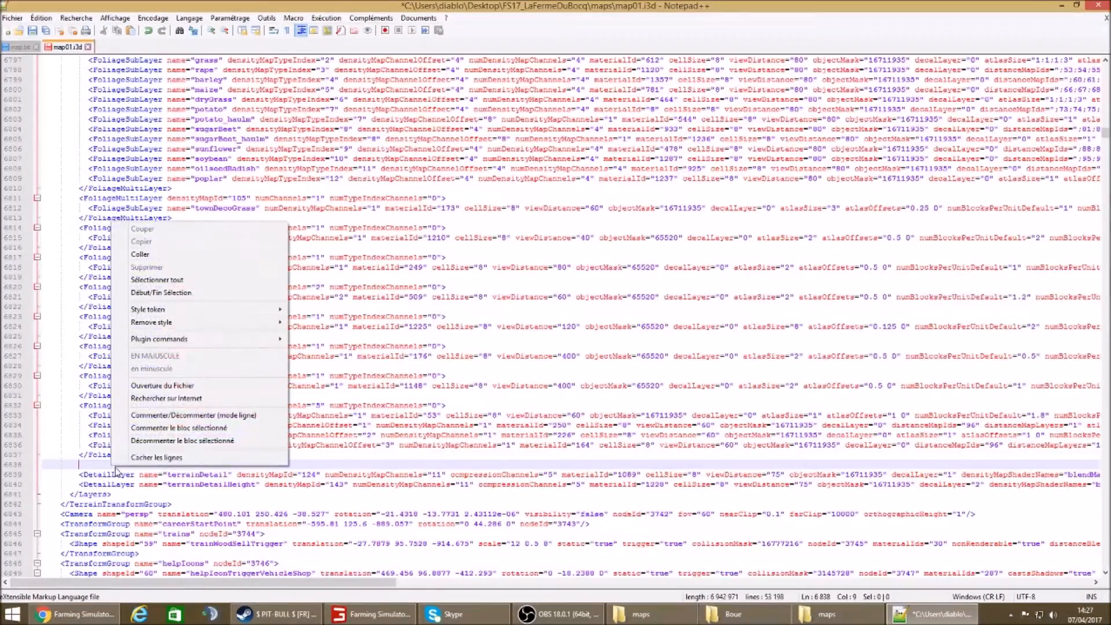
click(140, 254)
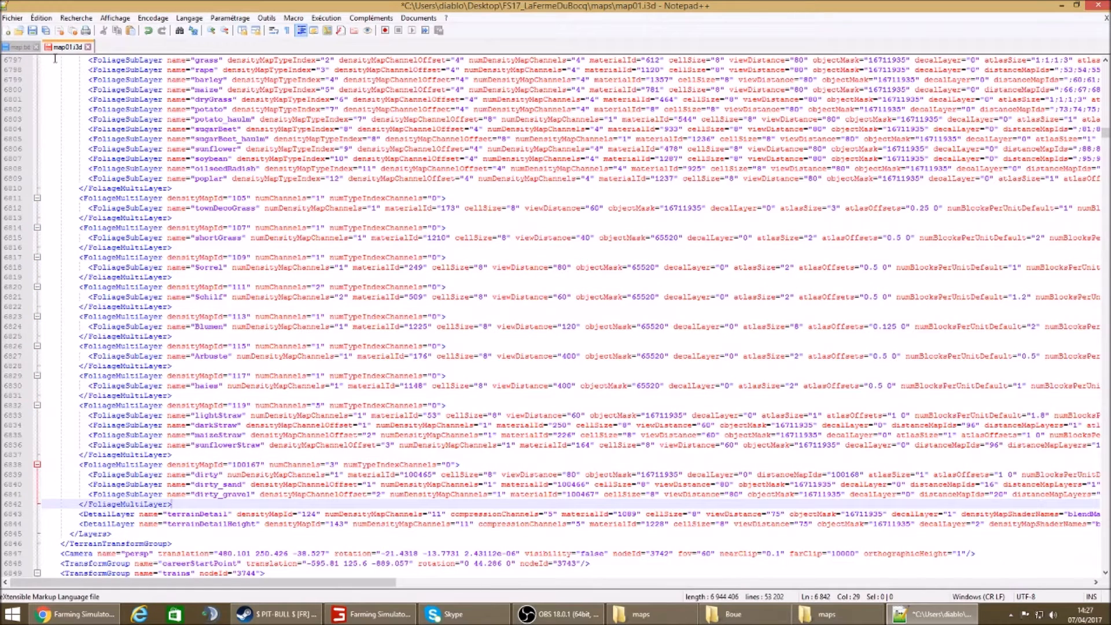
Close the open files and Notepad++, and close the Old Stream Farm maps folder without opening its map
click(33, 48)
click(36, 48)
click(42, 47)
click(1097, 6)
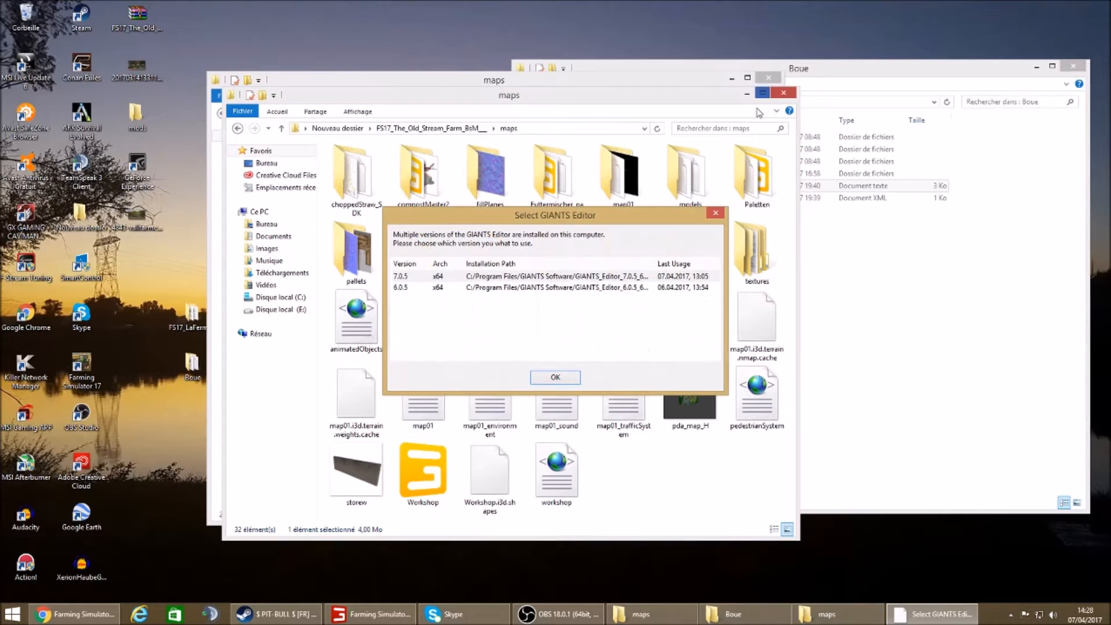
click(716, 215)
click(781, 94)
Open map01.i3d from the FS17_LaFermeDuBocq maps folder in GIANTS Editor 7.0.5 and dismiss the welcome window
double_click(428, 307)
click(547, 375)
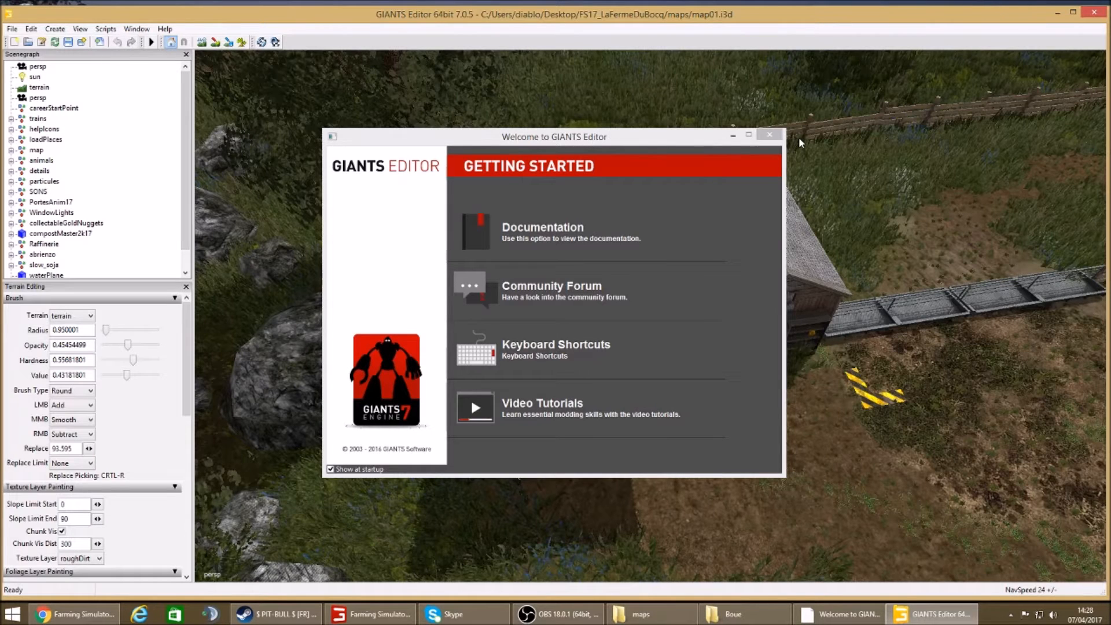
click(769, 134)
Navigate the 3D view across the map to the paved yard in front of the vehicle dealer's building
alt+drag(865, 297, 449, 484)
alt+right_drag(448, 484, 813, 309)
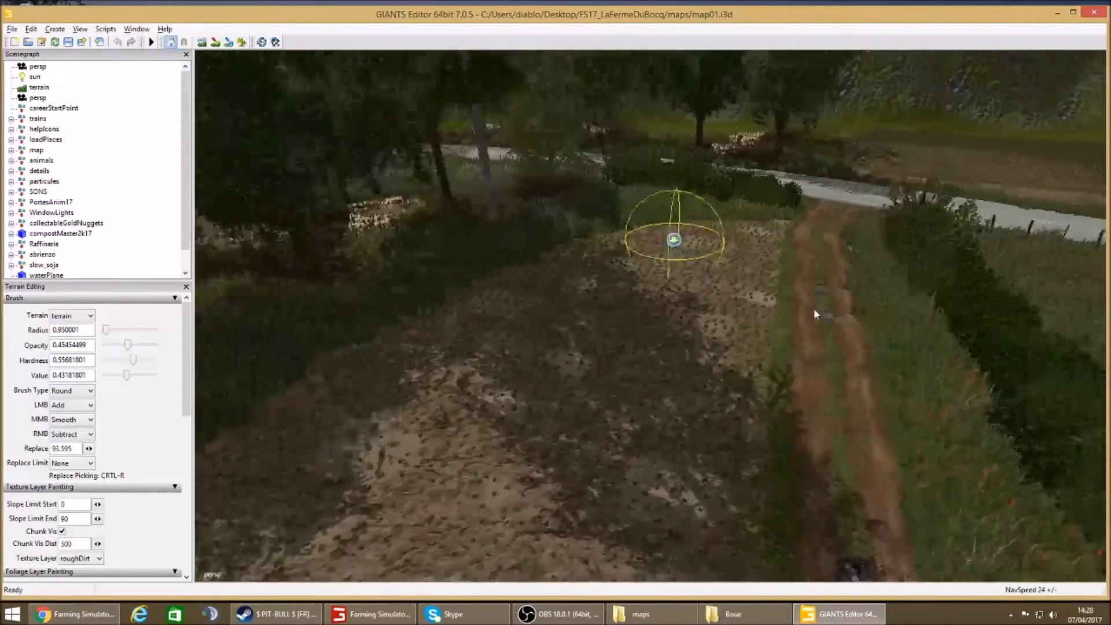
alt+drag(814, 309, 810, 317)
alt+right_drag(811, 318, 793, 341)
alt+drag(792, 341, 486, 229)
alt+right_drag(485, 229, 789, 343)
alt+drag(790, 346, 498, 307)
alt+right_drag(497, 307, 632, 312)
alt+drag(632, 312, 649, 284)
mouse_move(648, 283)
alt+right_down()
mouse_move(679, 290)
mouse_move(931, 179)
alt+right_up()
alt+right_drag(557, 394, 707, 197)
mouse_move(570, 367)
alt+right_down()
mouse_move(633, 307)
mouse_move(746, 232)
alt+right_up()
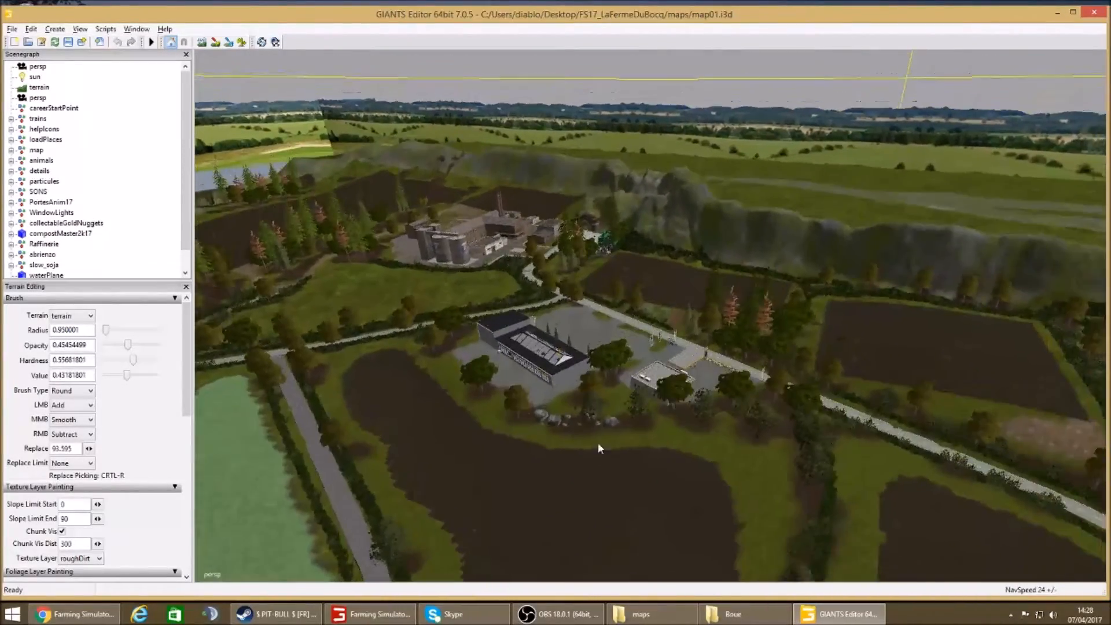
alt+right_drag(584, 457, 758, 330)
alt+right_drag(635, 410, 810, 324)
alt+right_drag(632, 387, 850, 340)
alt+drag(593, 333, 428, 356)
alt+right_drag(520, 366, 613, 399)
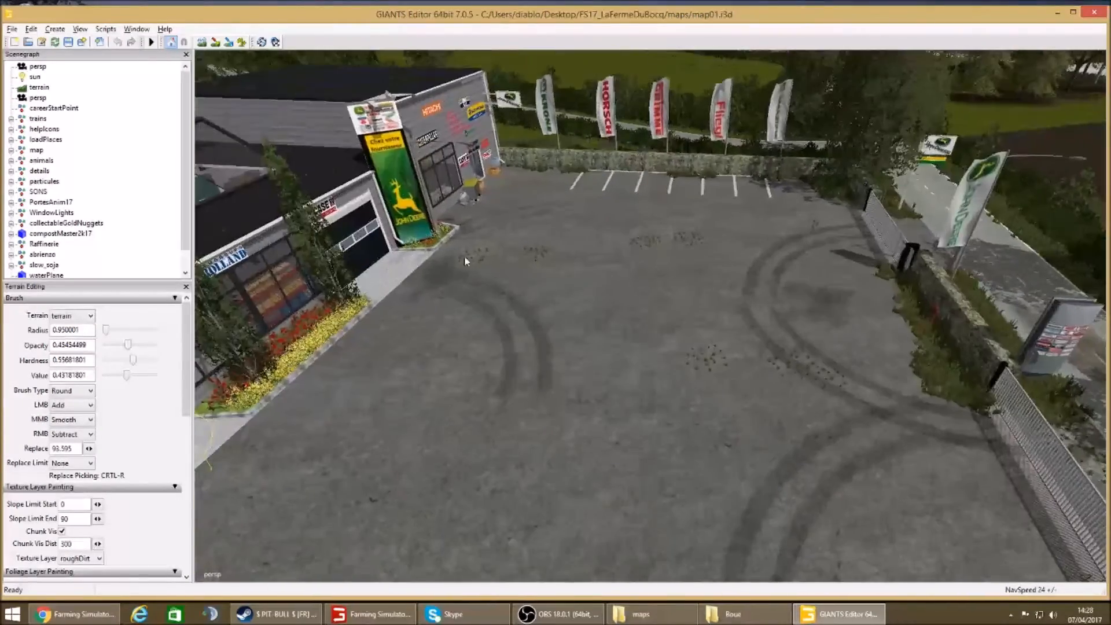
Turn on terrain foliage painting with the dirty layer on channel 0 and paint a mud patch in the middle of the paved yard
click(241, 41)
scroll(106, 348, down, 6)
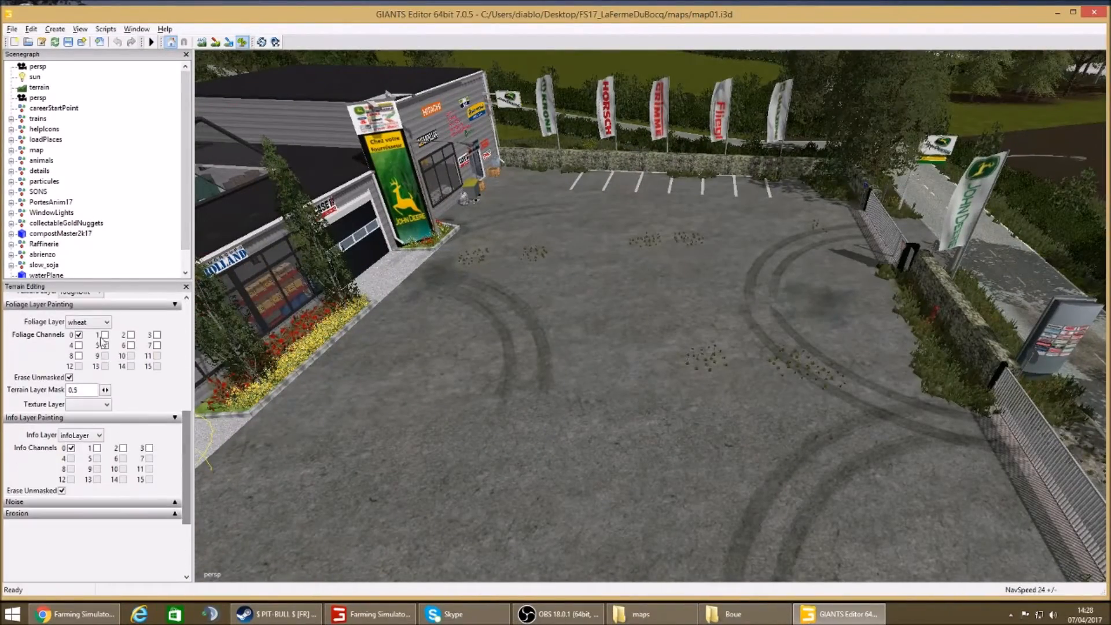
click(98, 323)
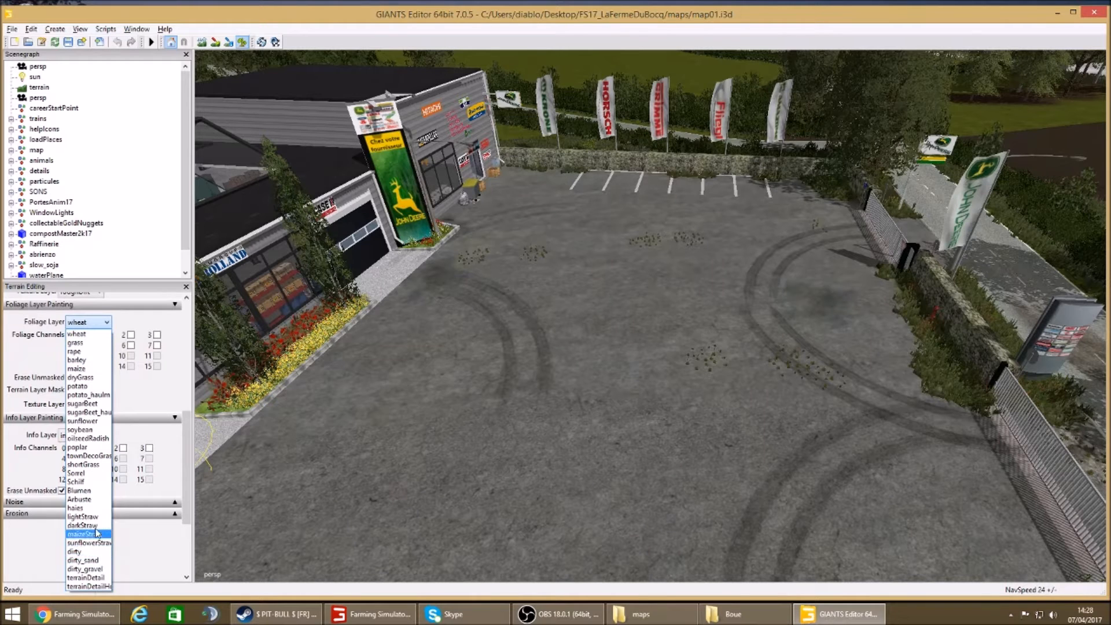
click(245, 43)
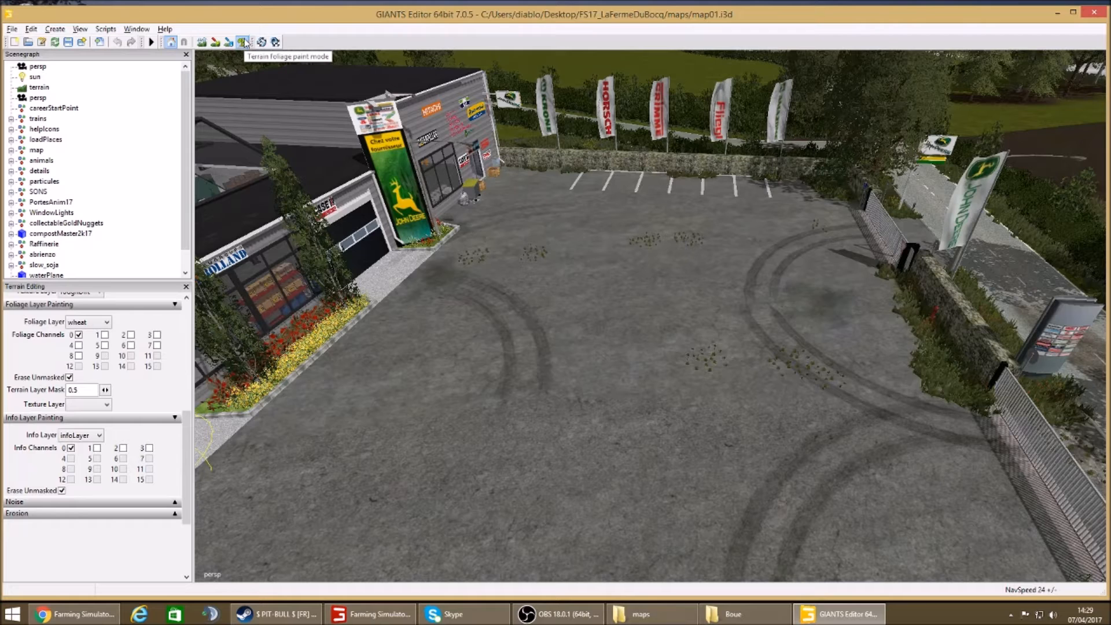
click(244, 42)
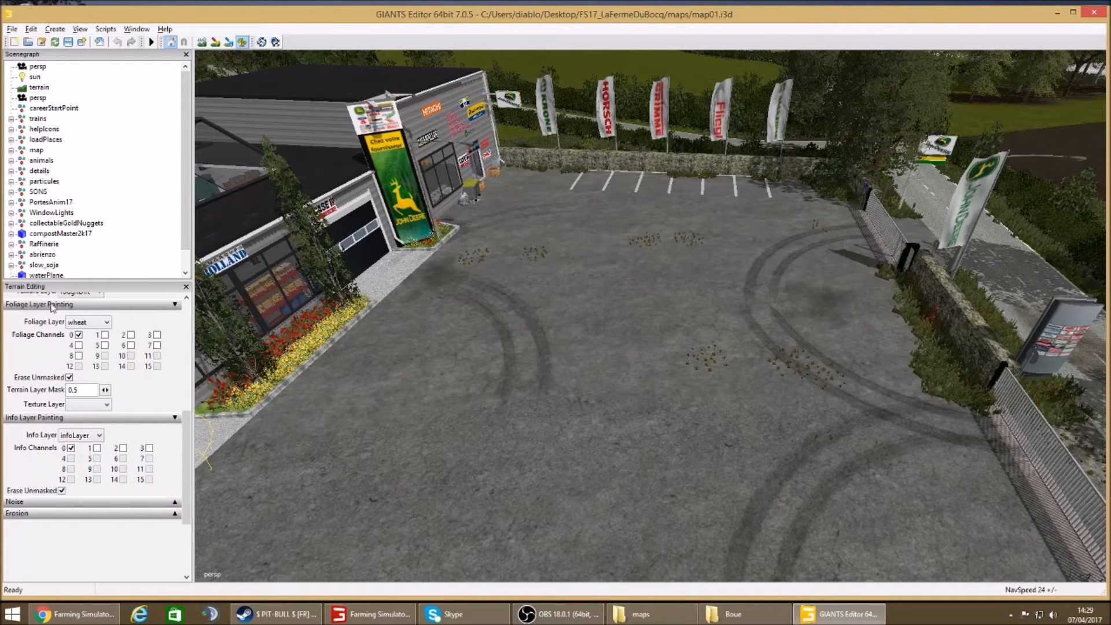
click(98, 322)
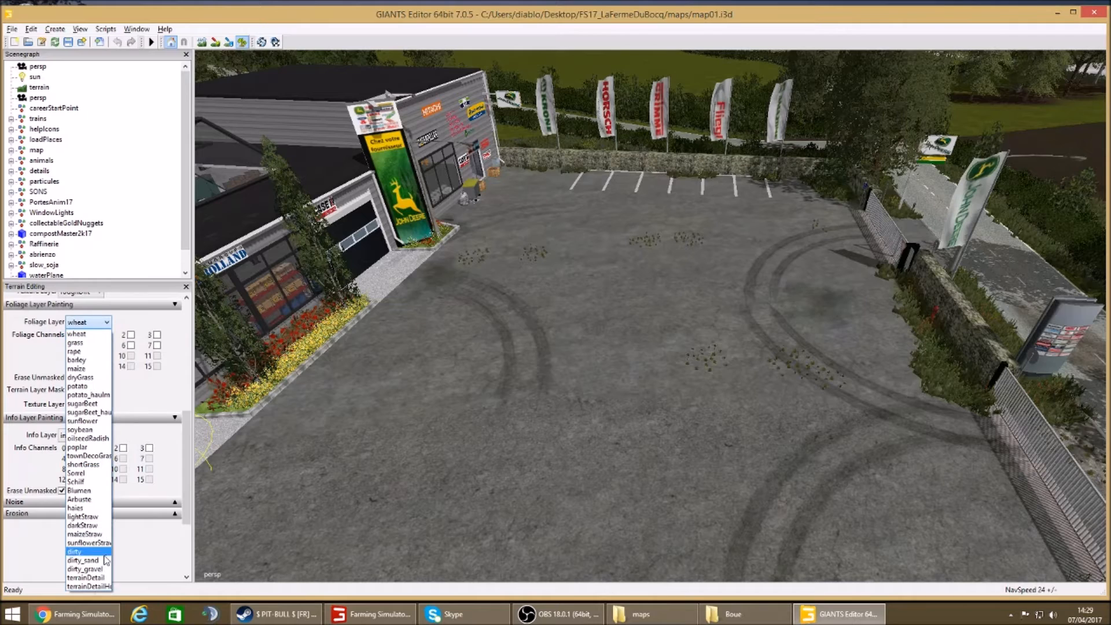
click(104, 557)
mouse_move(551, 370)
mouse_down()
mouse_move(564, 418)
mouse_move(605, 446)
mouse_move(517, 333)
mouse_move(535, 474)
mouse_move(581, 480)
mouse_move(401, 455)
mouse_move(589, 503)
mouse_up()
scroll(596, 398, up, 5)
mouse_move(602, 338)
mouse_down()
mouse_move(436, 318)
mouse_move(314, 467)
mouse_move(620, 437)
mouse_move(662, 311)
mouse_move(435, 355)
mouse_move(449, 325)
mouse_move(613, 321)
mouse_up()
scroll(520, 437, down, 3)
scroll(589, 311, down, 3)
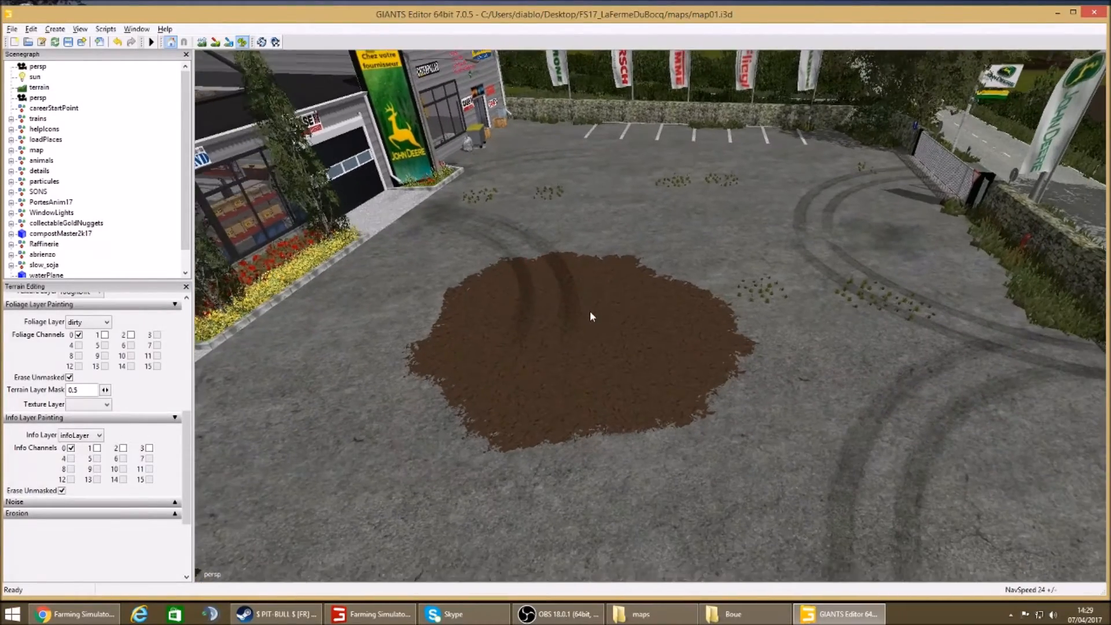
Switch the foliage layer to dirty_sand with only channel 1 active and paint a sand patch beside the mud patch
alt+middle_drag(589, 310, 584, 285)
click(93, 326)
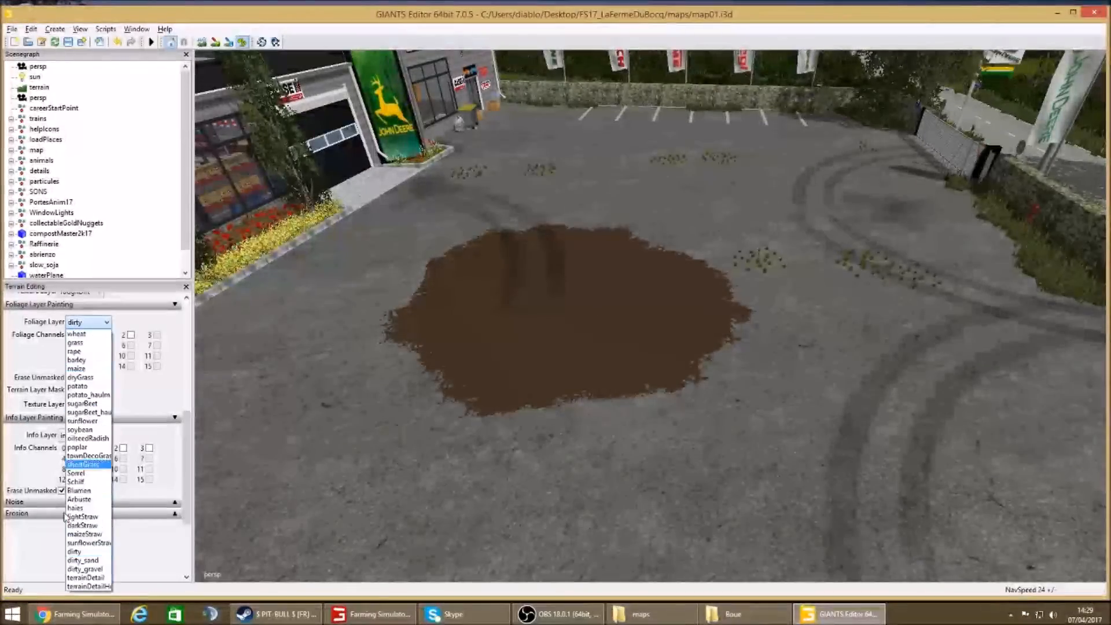
click(87, 562)
alt+middle_drag(671, 479, 640, 462)
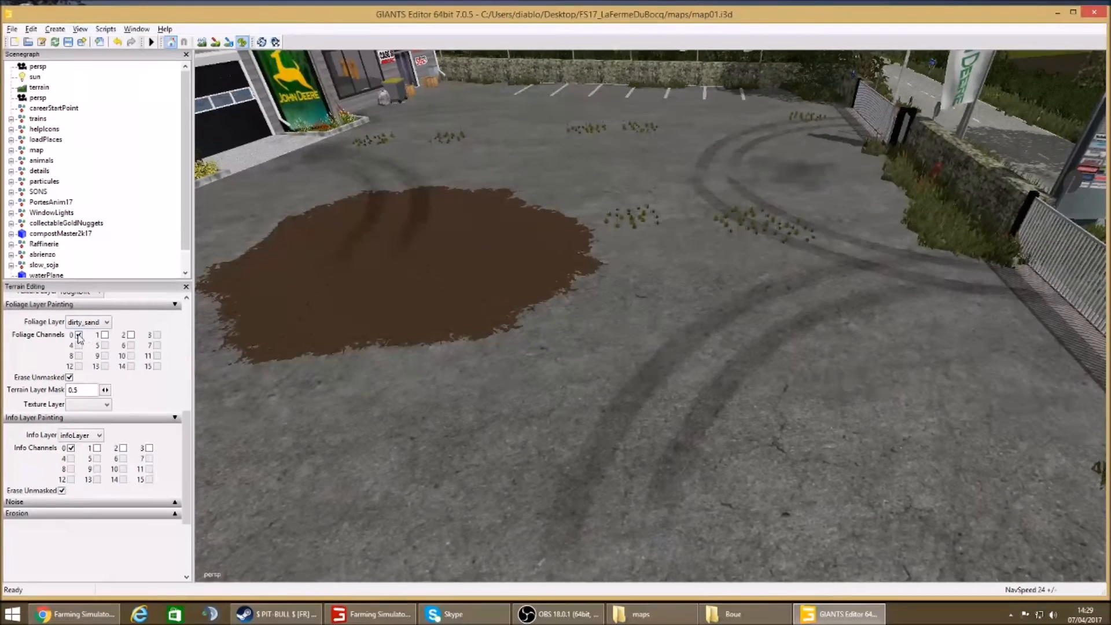
click(105, 335)
mouse_move(666, 318)
mouse_down()
mouse_move(694, 315)
mouse_move(727, 376)
mouse_move(702, 329)
mouse_move(648, 315)
mouse_move(801, 393)
mouse_move(672, 287)
mouse_move(590, 328)
mouse_up()
scroll(697, 347, down, 6)
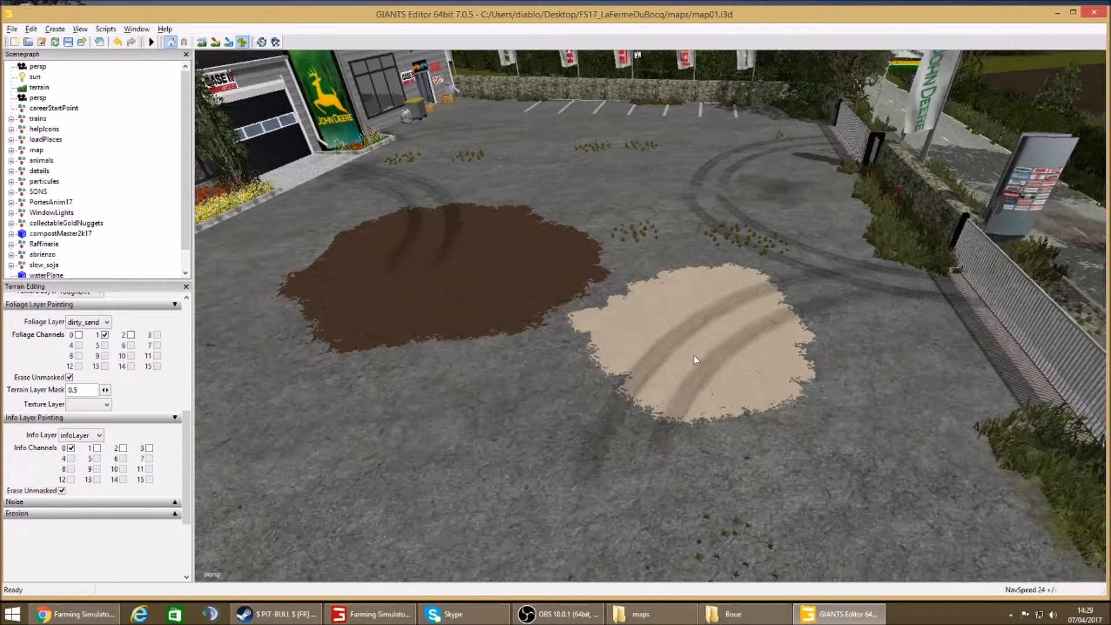
Switch the foliage layer to dirty_gravel with only channel 2 active and paint a gravel patch in front of the mud patch
click(87, 321)
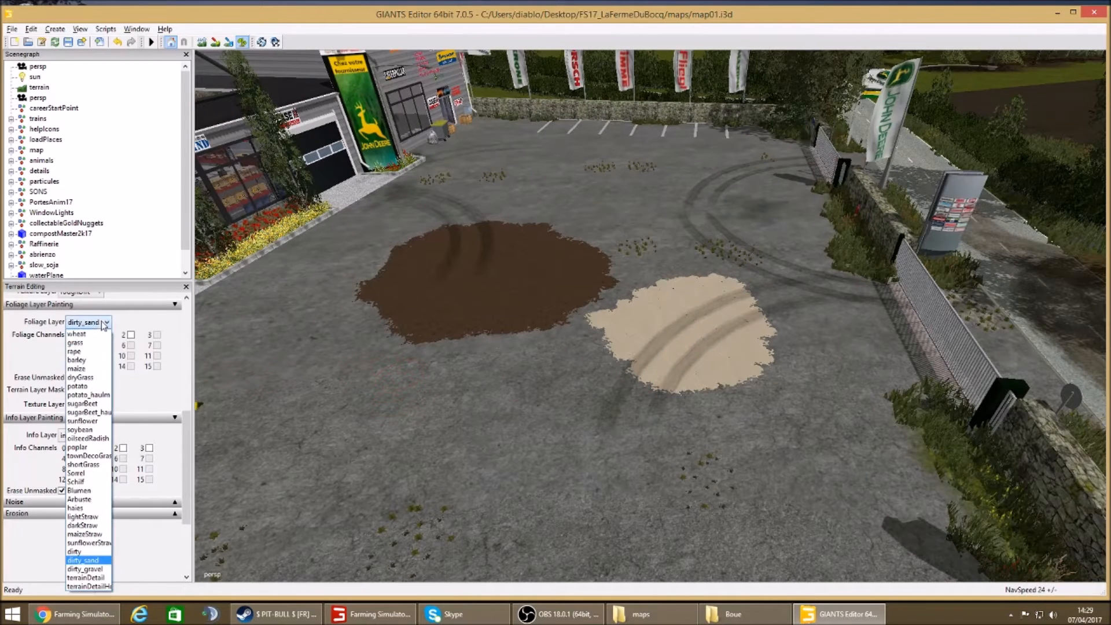
click(92, 569)
click(130, 335)
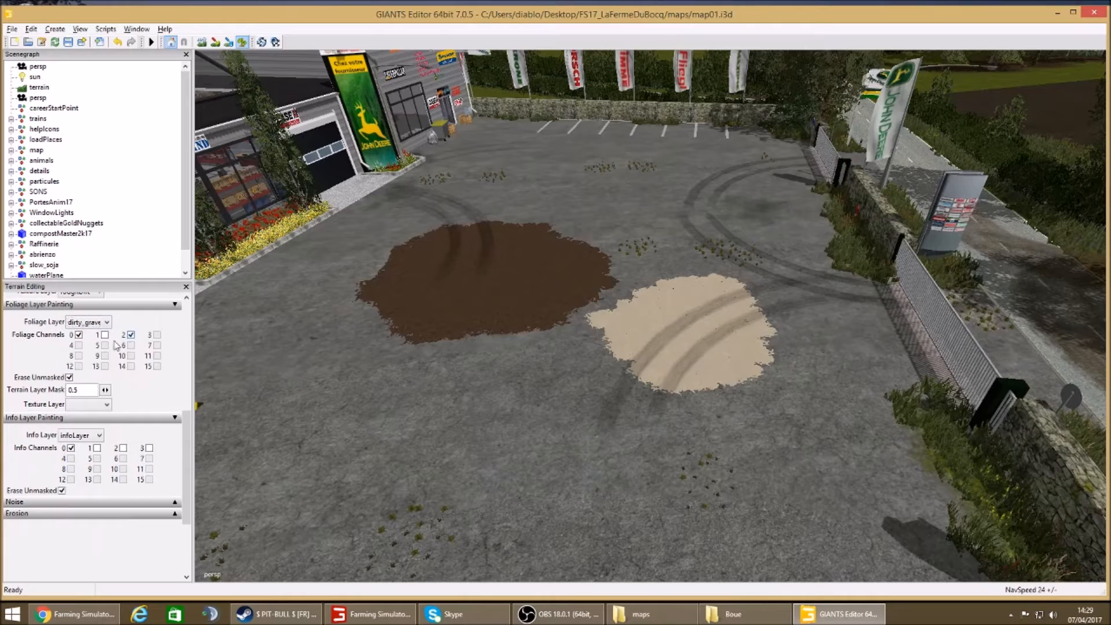
click(79, 335)
scroll(446, 414, up, 4)
mouse_move(440, 405)
mouse_down()
mouse_move(382, 447)
mouse_move(442, 418)
mouse_move(301, 450)
mouse_move(464, 447)
mouse_up()
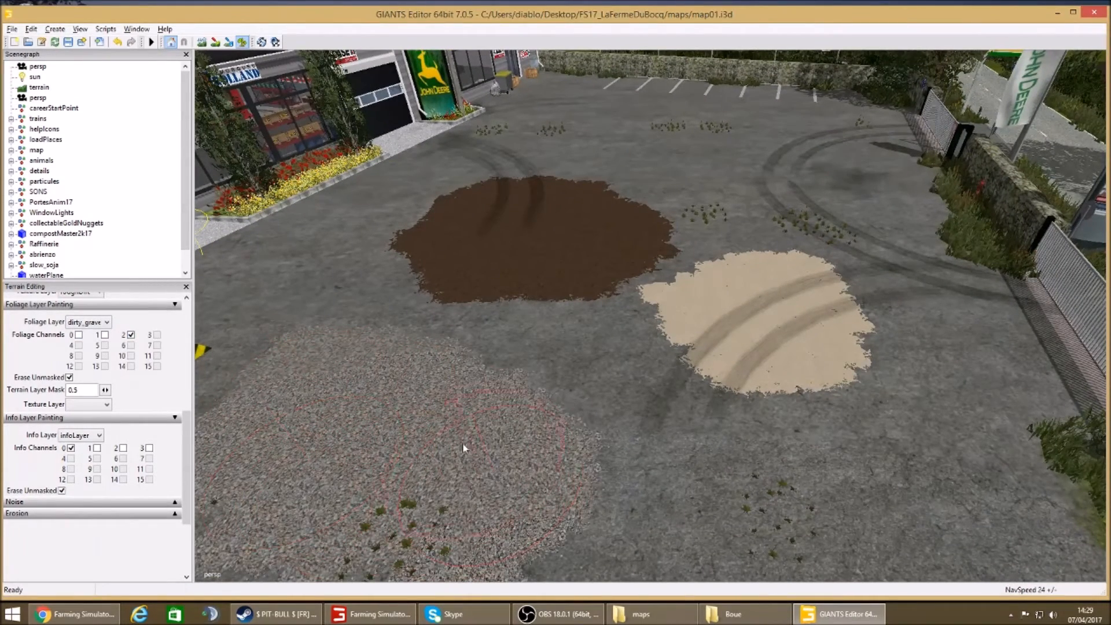
Save the map01.i3d map and close GIANTS Editor
click(11, 29)
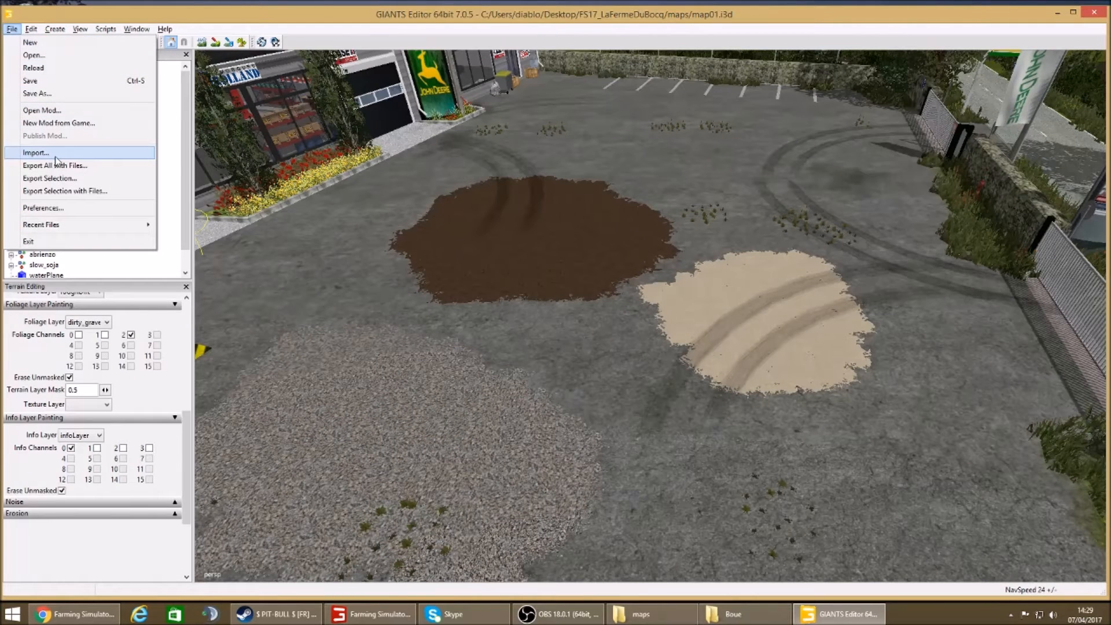
click(30, 81)
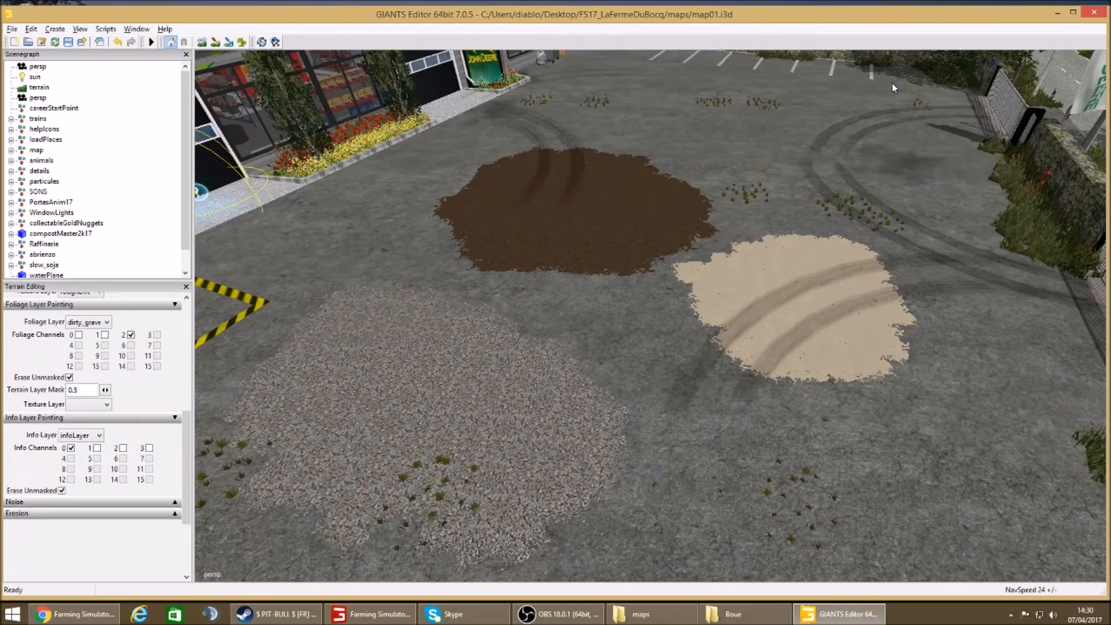
click(1092, 14)
click(602, 309)
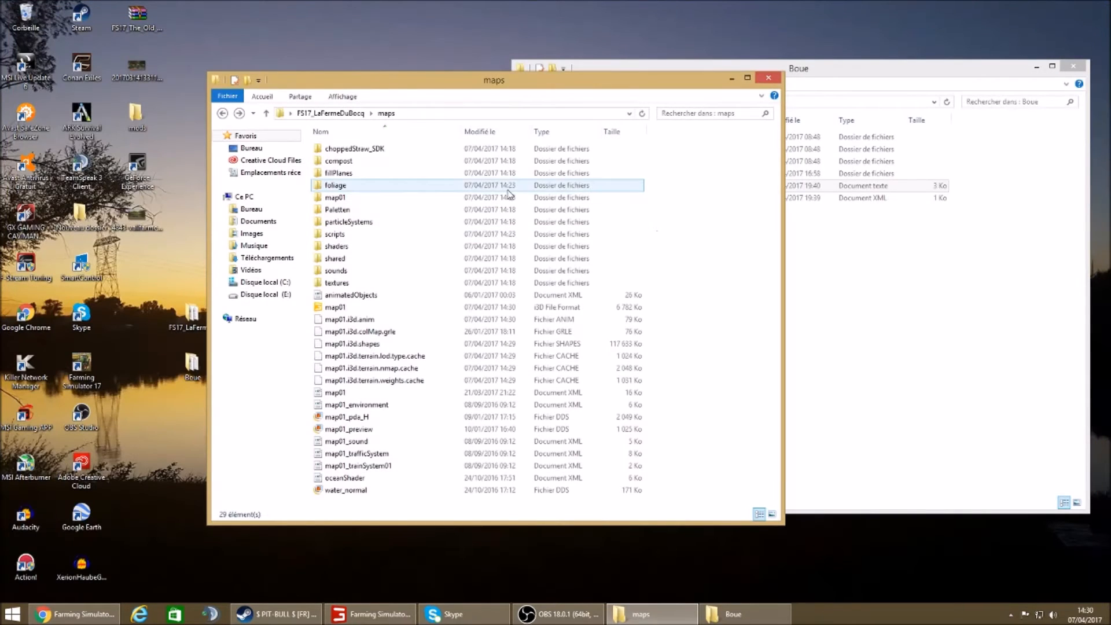
Return from the maps folder to the root of the FS17_LaFermeDuBocq folder in File Explorer
click(223, 114)
click(237, 113)
click(224, 114)
click(222, 114)
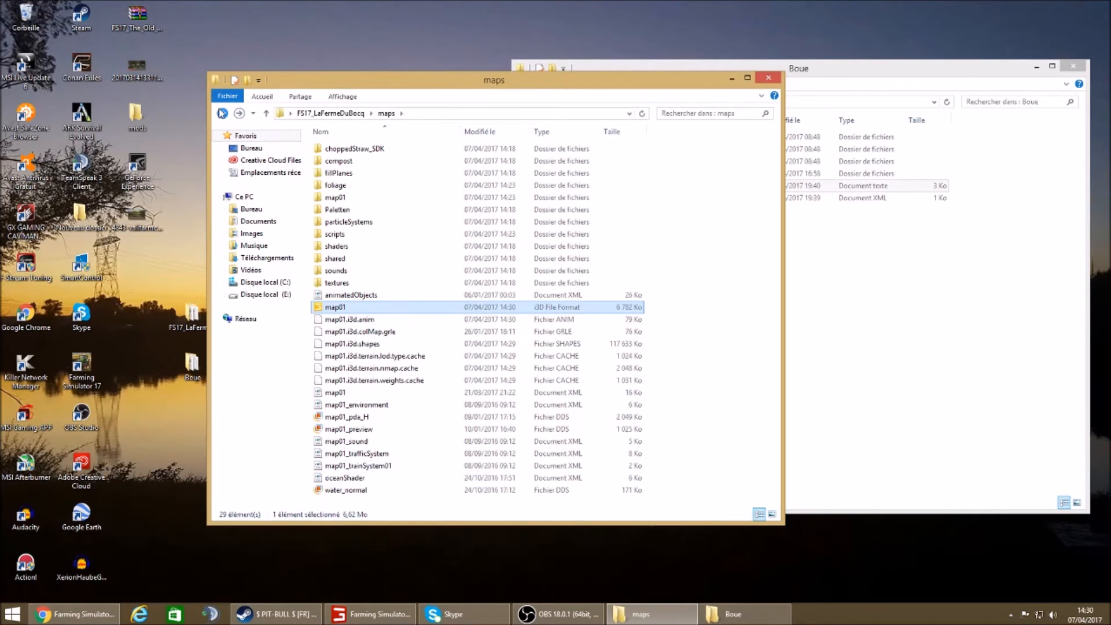
click(223, 114)
click(222, 113)
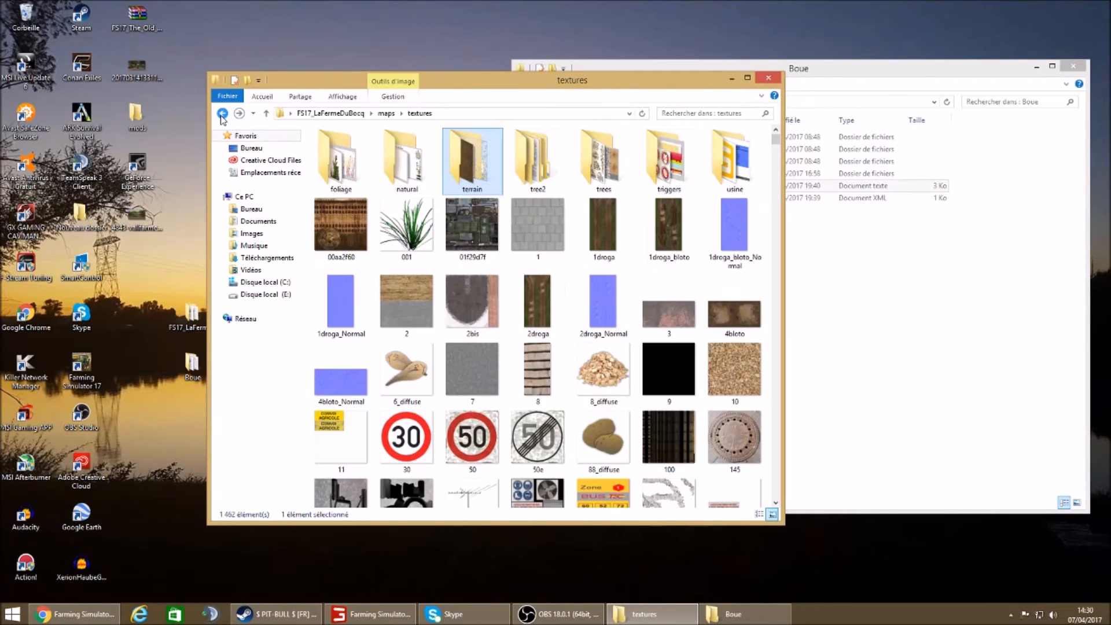
click(222, 114)
click(222, 114)
click(331, 113)
Select all folders and files inside FS17_LaFermeDuBocq and add them to an archive
drag(704, 345, 390, 147)
right_click(389, 146)
drag(634, 392, 411, 152)
right_click(414, 158)
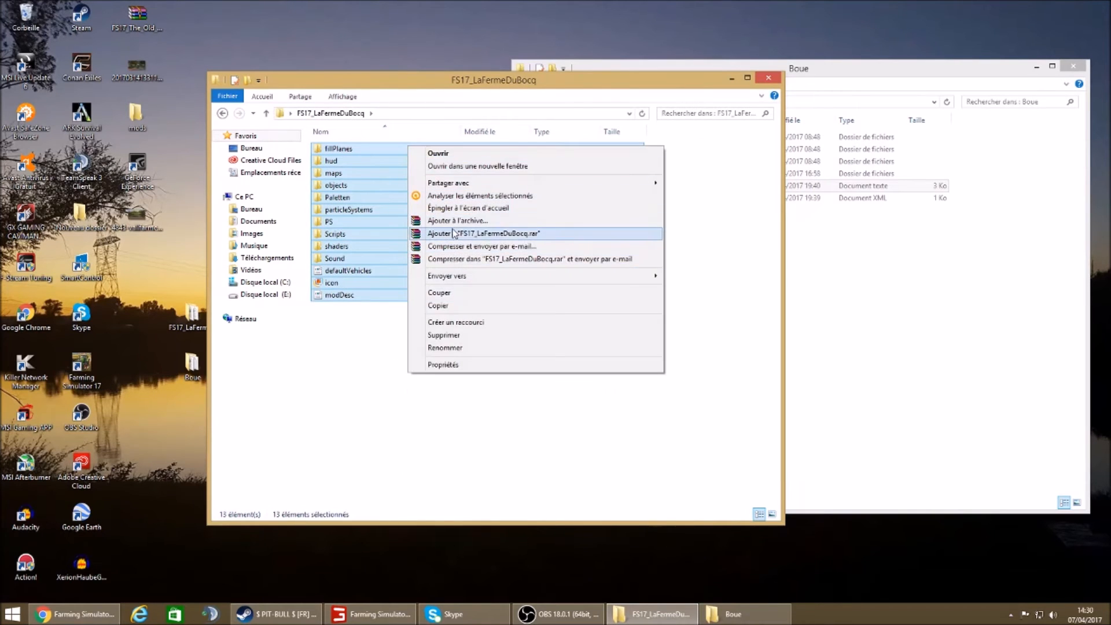
click(457, 220)
click(566, 416)
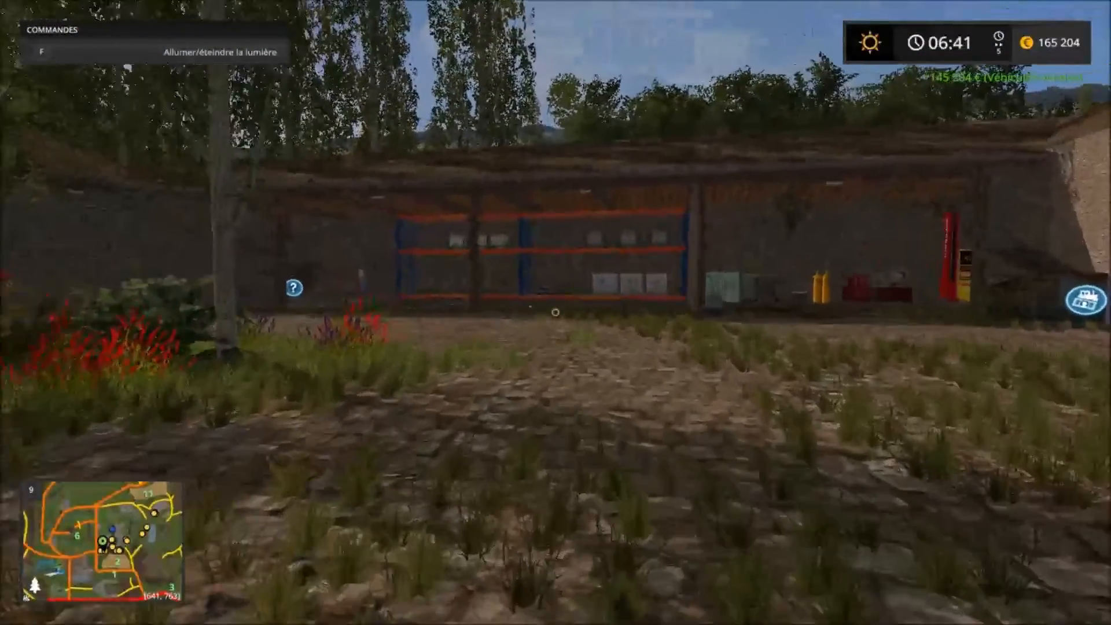
In Farming Simulator 17, open the shop's tractor category and select the Fendt 700 Vario
key(w)
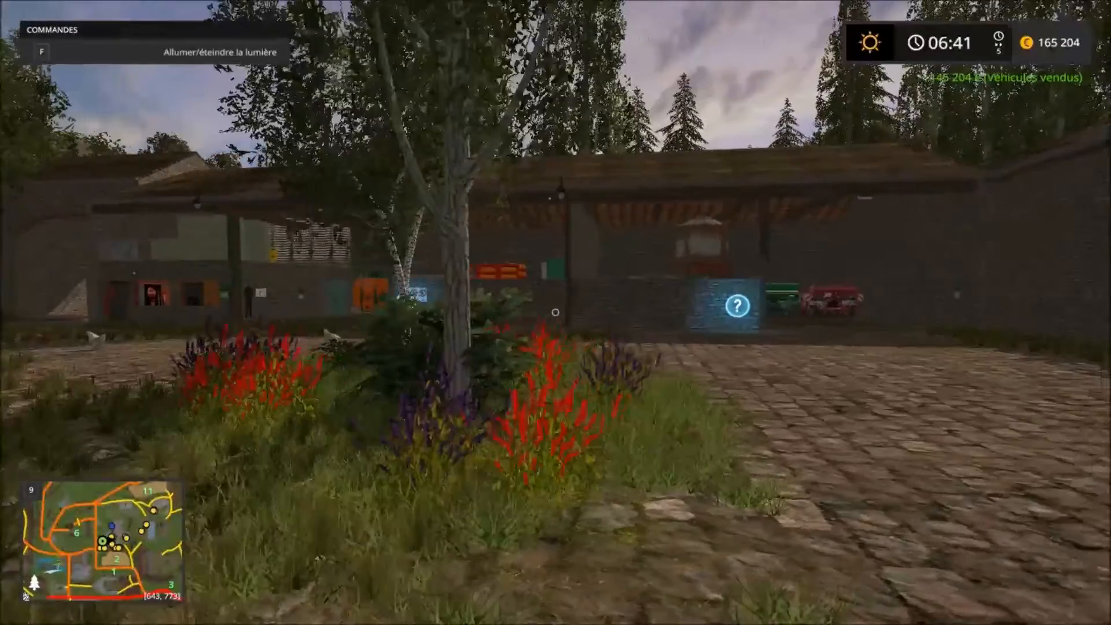
key(p)
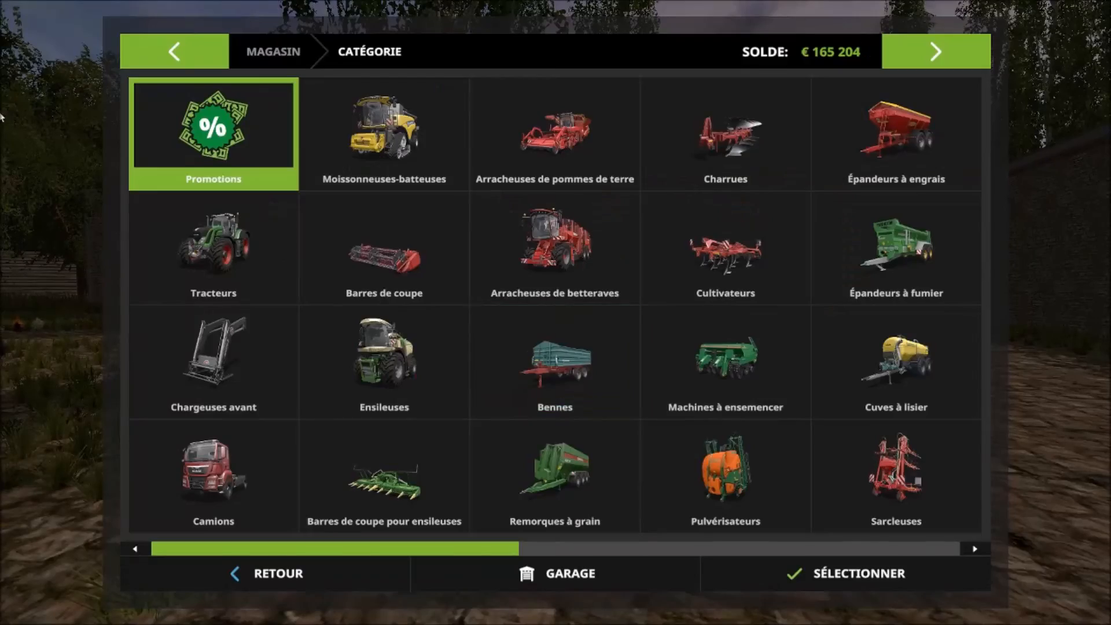
click(189, 219)
scroll(405, 212, down, 2)
scroll(406, 217, down, 6)
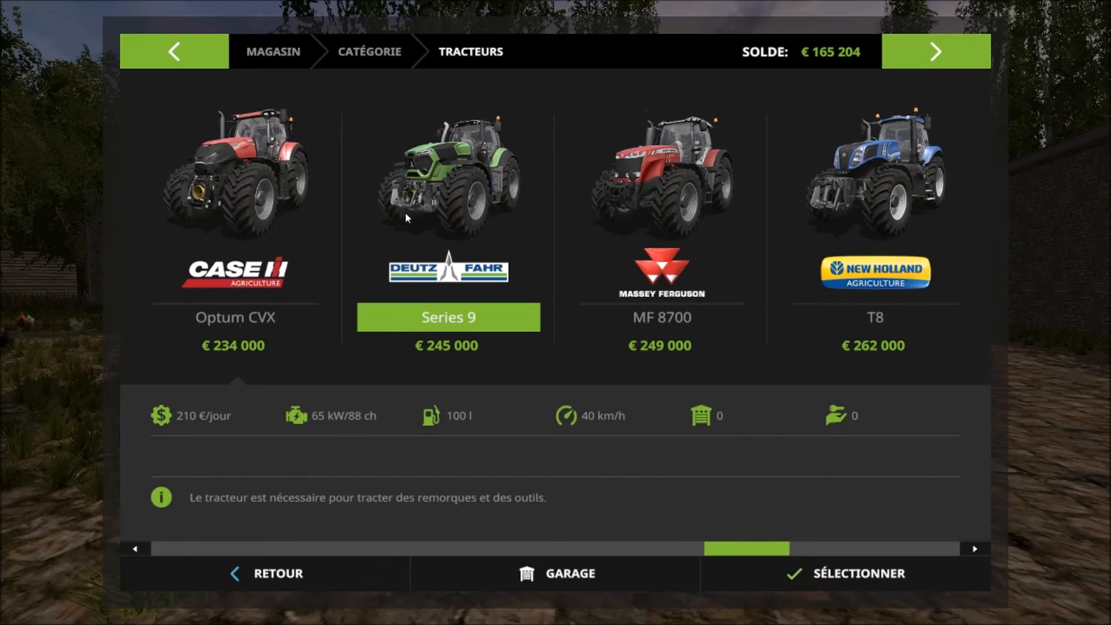
scroll(473, 266, up, 5)
scroll(401, 235, up, 3)
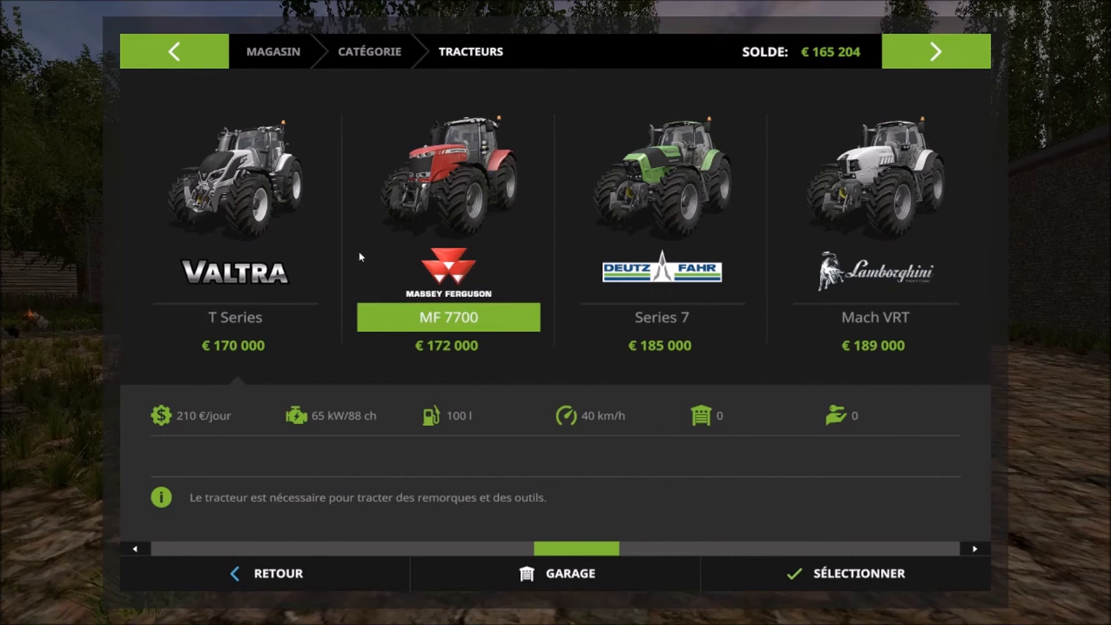
scroll(367, 260, up, 2)
click(301, 242)
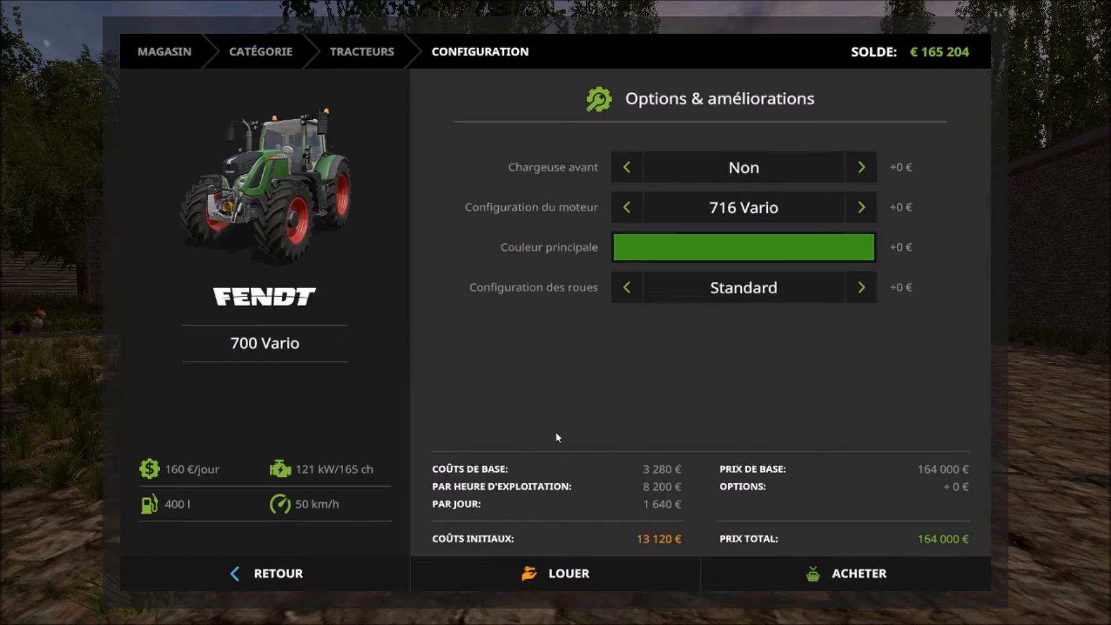
Buy the Fendt 700 Vario with the 716 Vario engine and standard wheels, and confirm the purchase
click(782, 563)
click(462, 403)
click(484, 402)
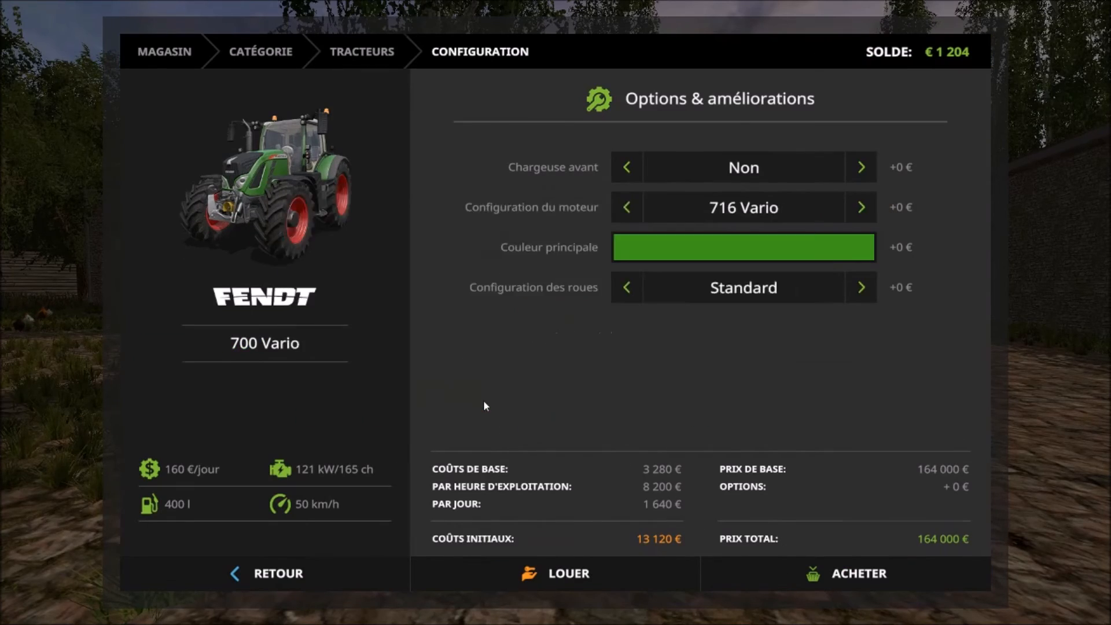
Leave the shop and switch to the new Fendt 700 Vario parked in the dealer's yard
key(Escape)
key(Escape)
key(Escape)
key(Tab)
key(Tab)
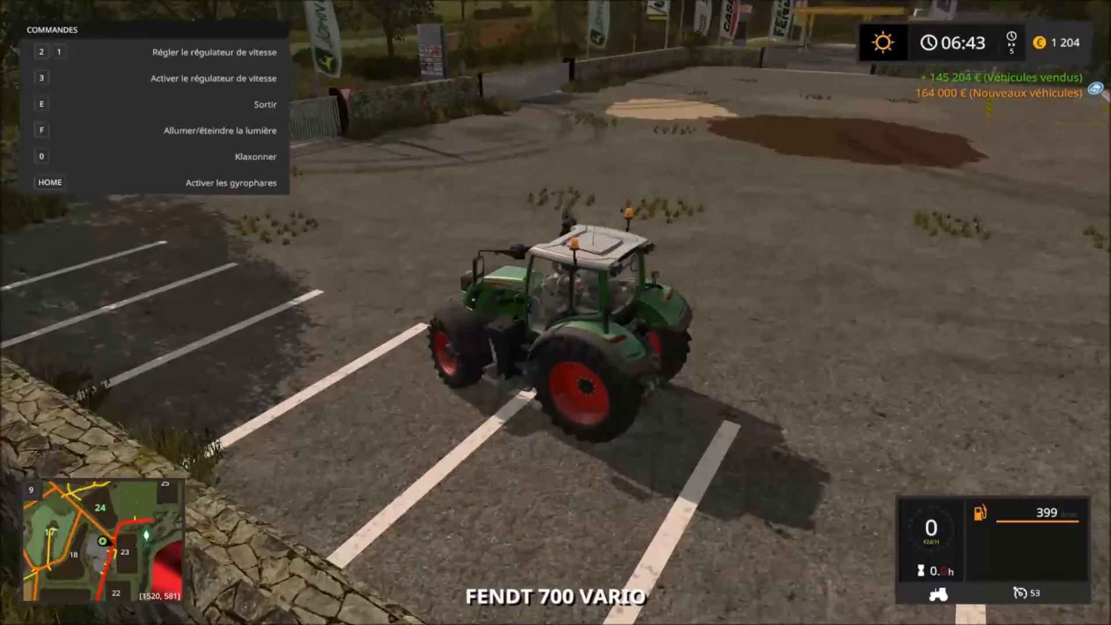
Drive the tractor across the yard and turn circles through the painted mud patch to test the mud effect
key(w)
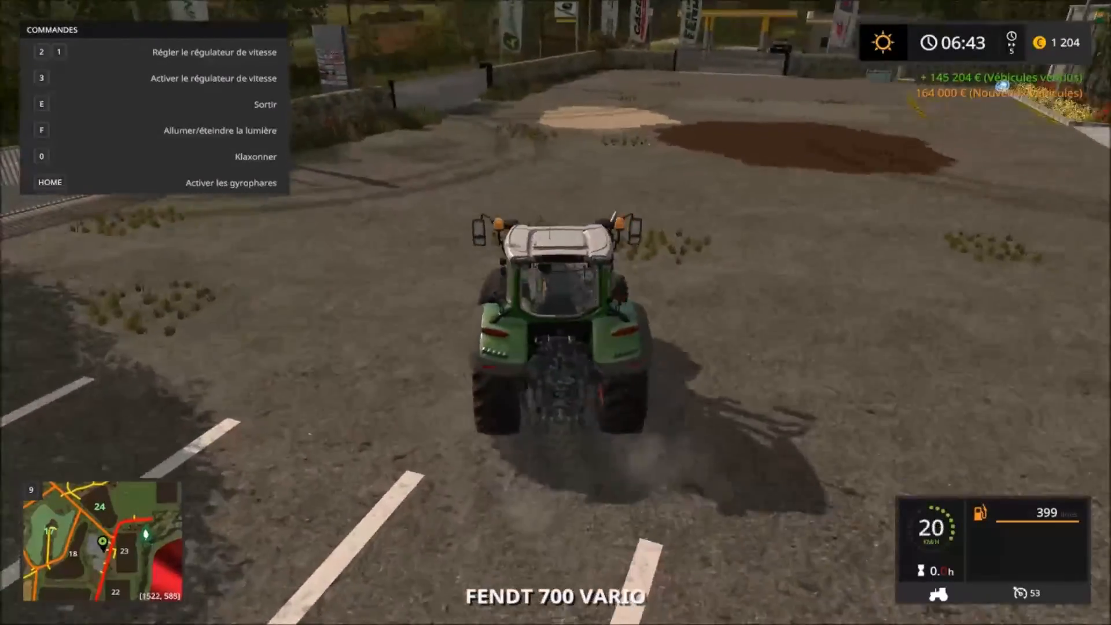
key(d)
key(d)
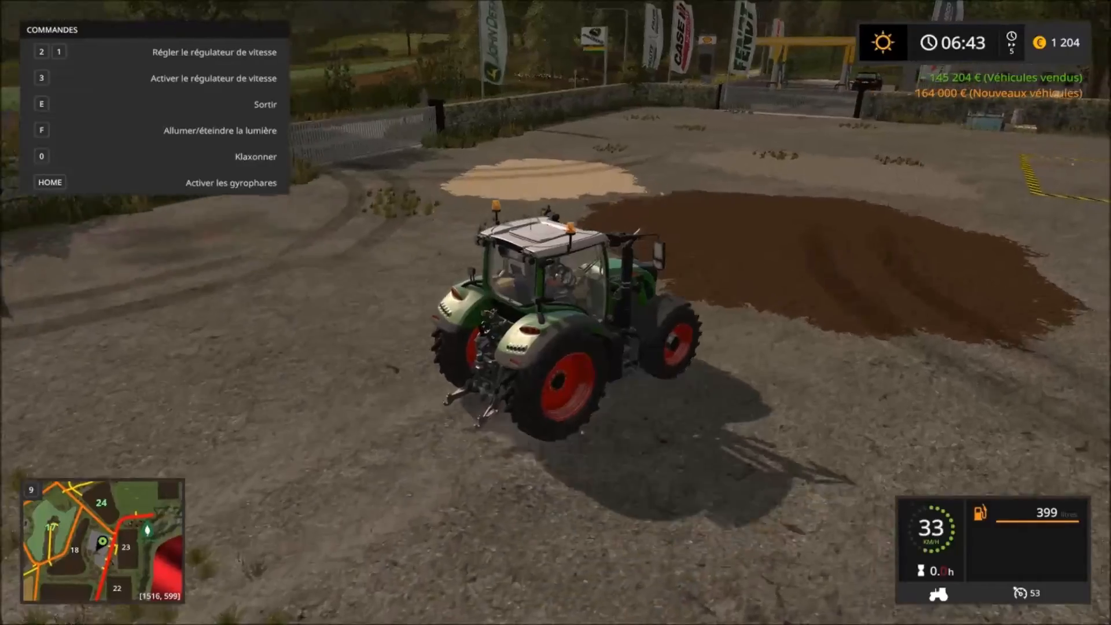
key(a)
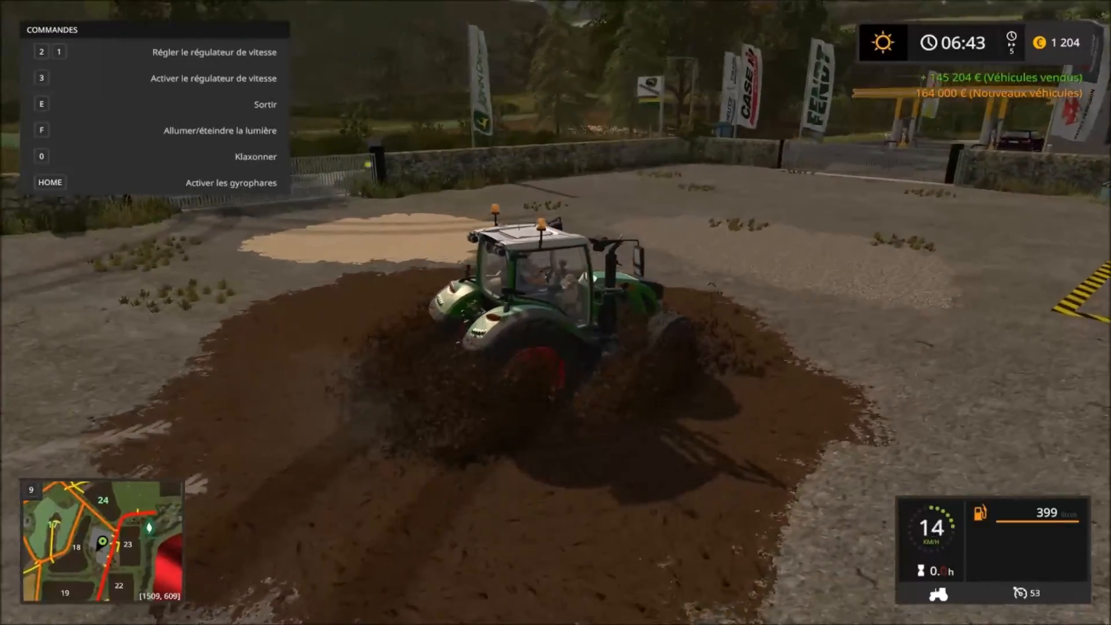
key(w)
key(a)
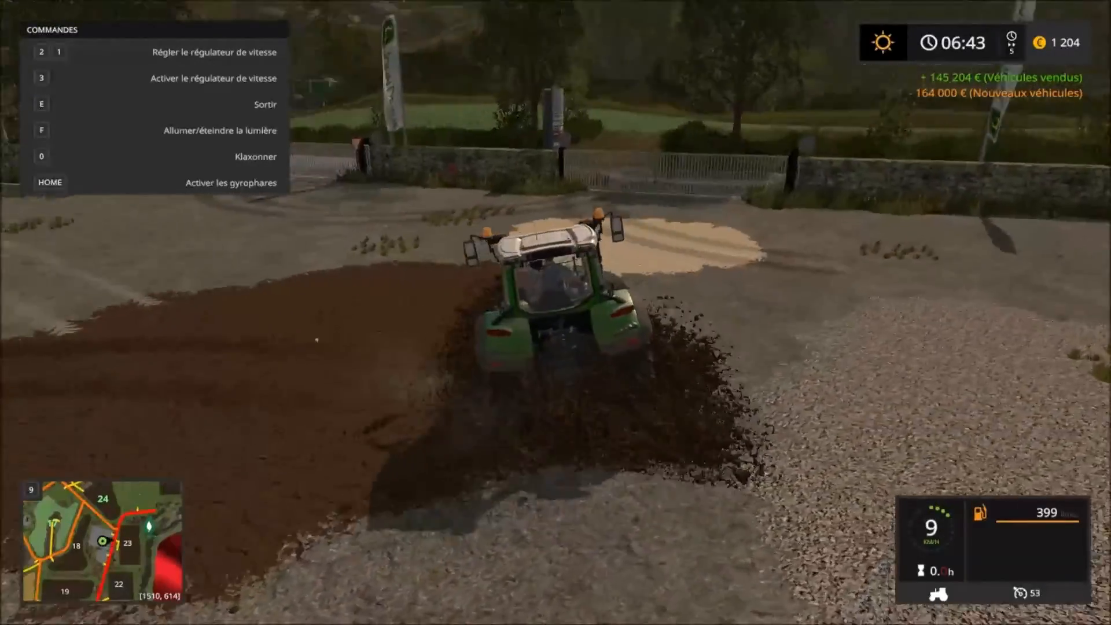
key(w)
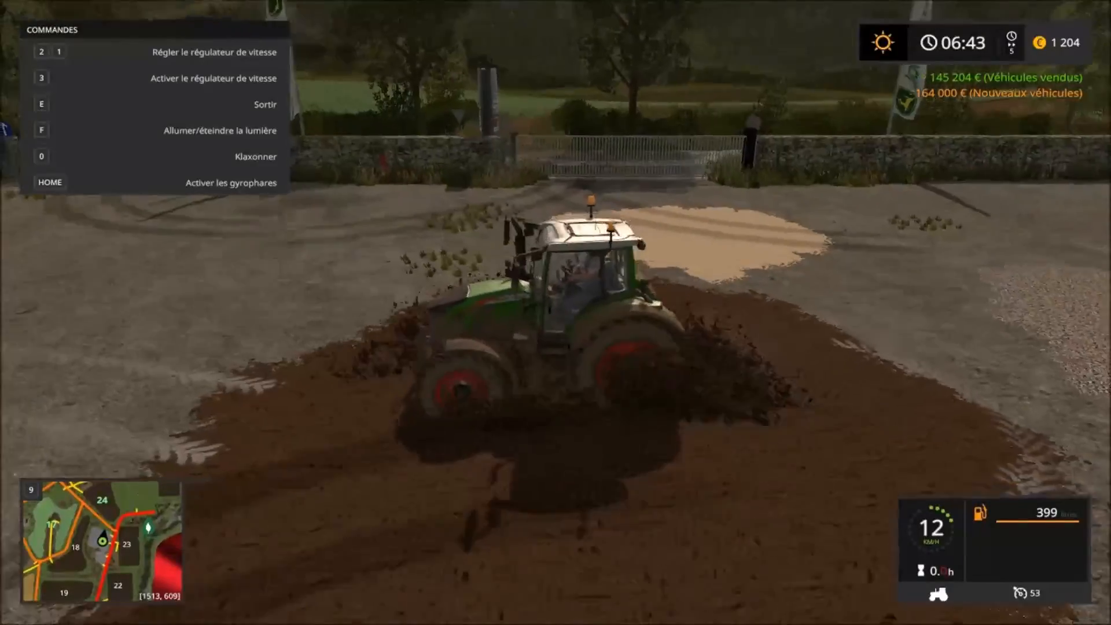
key(w)
key(d)
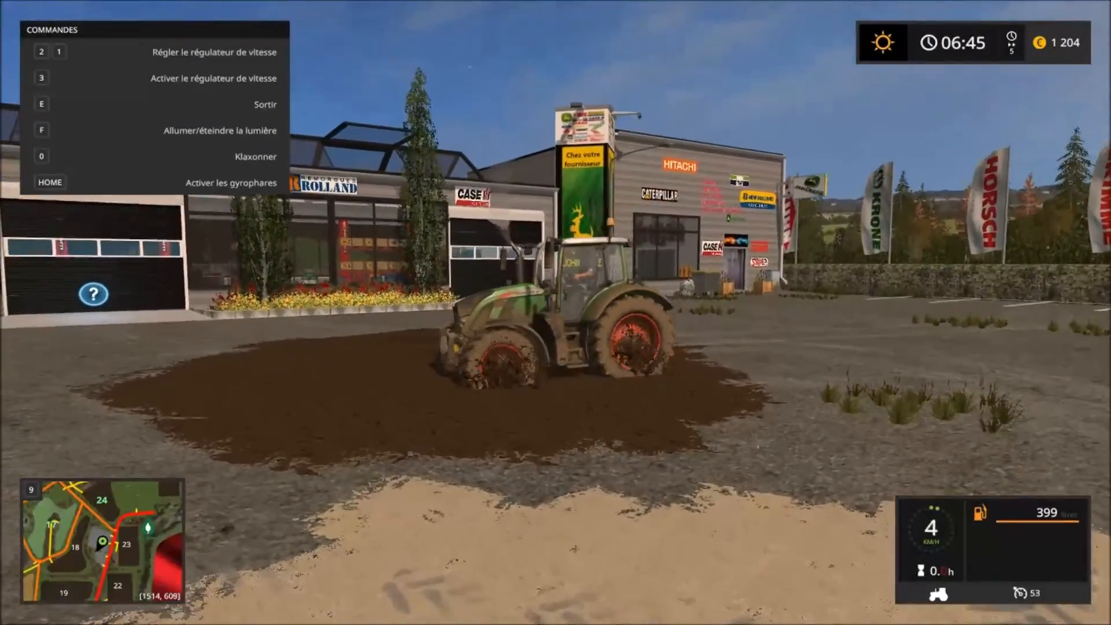
Step out of and back into the tractor, and check the game's console log for errors
key(e)
key(e)
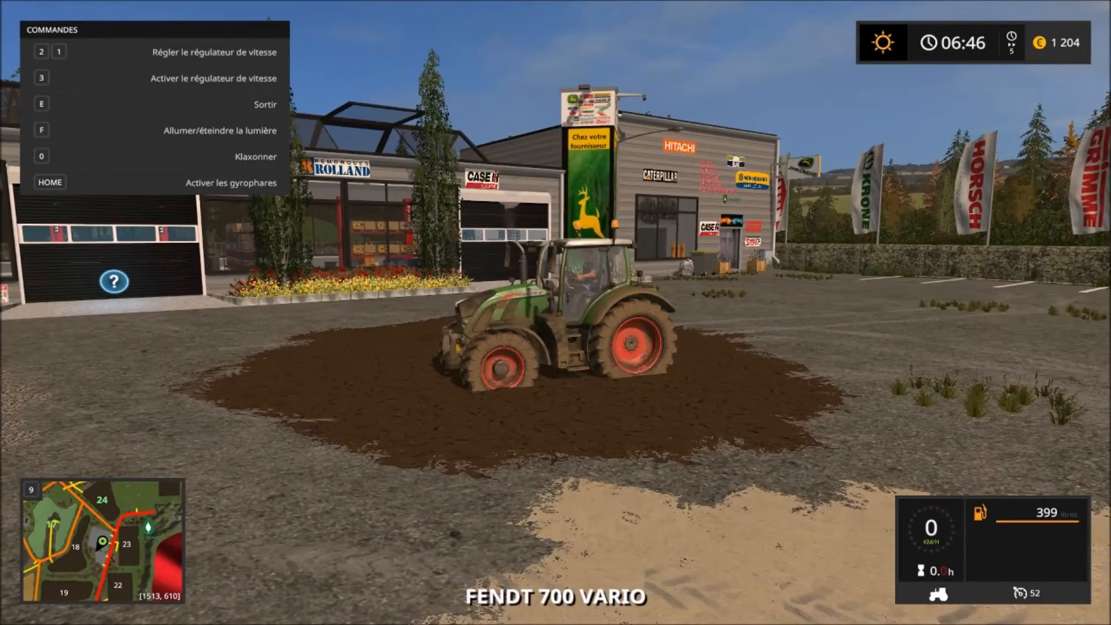
key(grave)
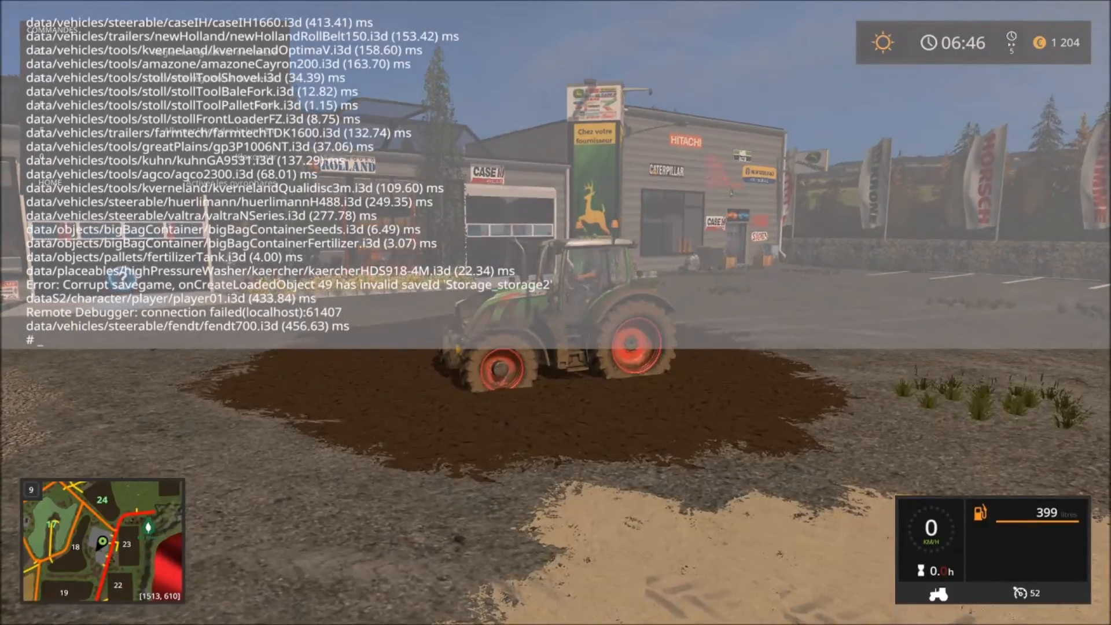
key(grave)
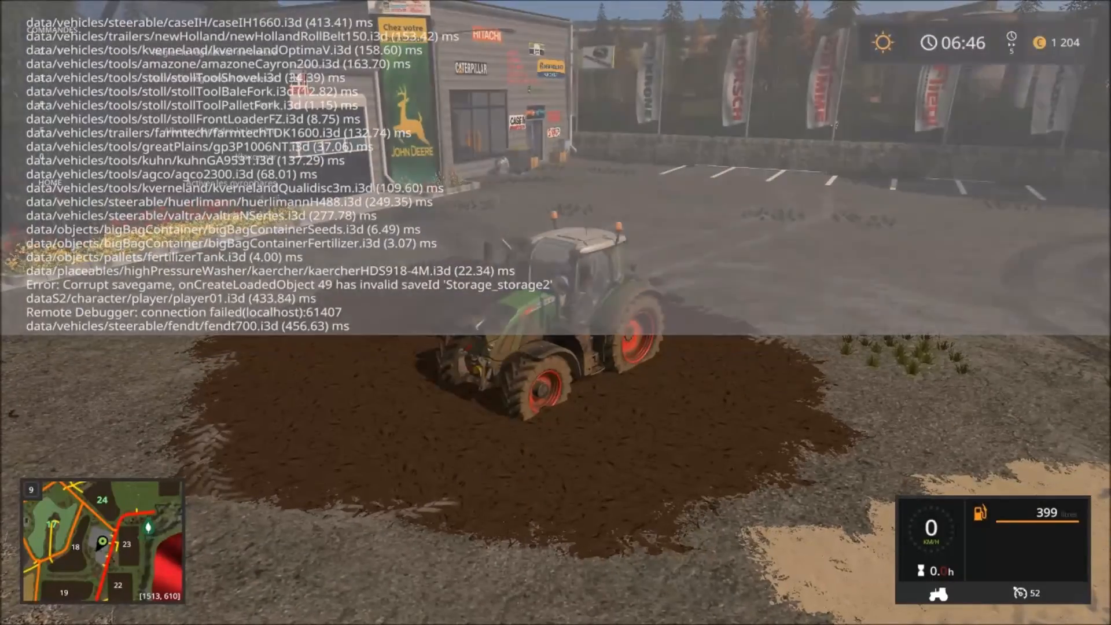
Close the console log and drive the tractor slowly in circles through the painted mud patch
key(grave)
key(w)
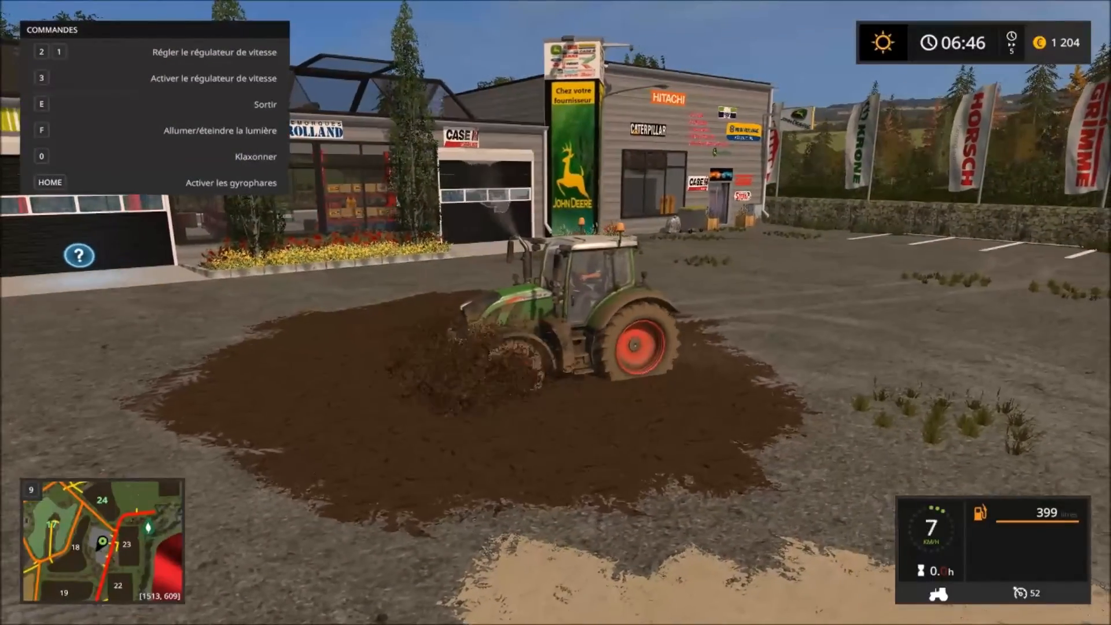
key(w)
key(w)
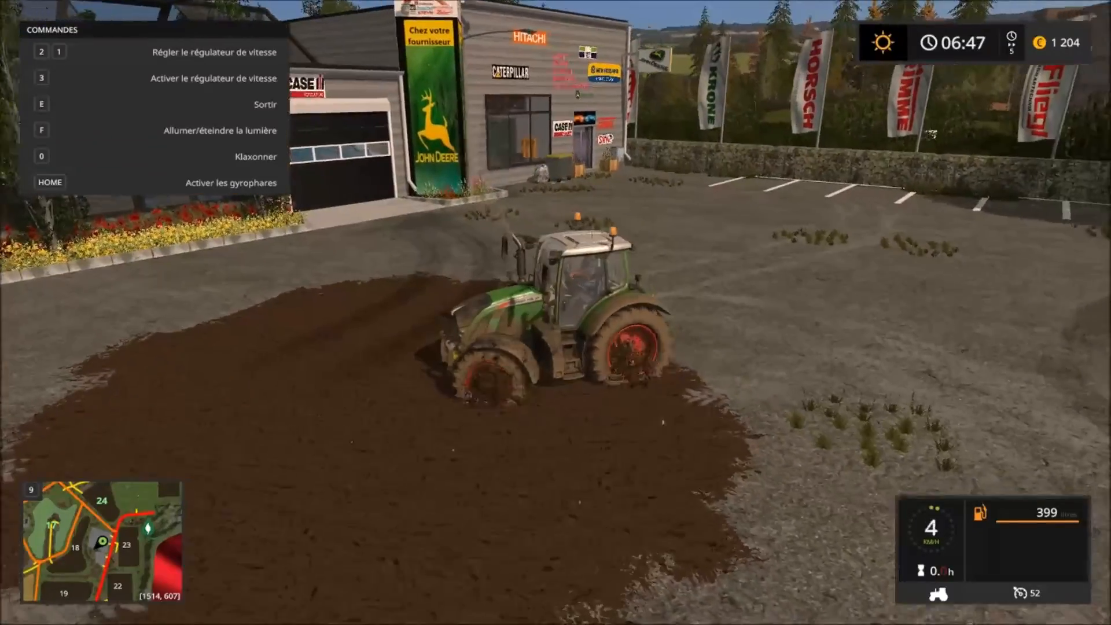
key(w)
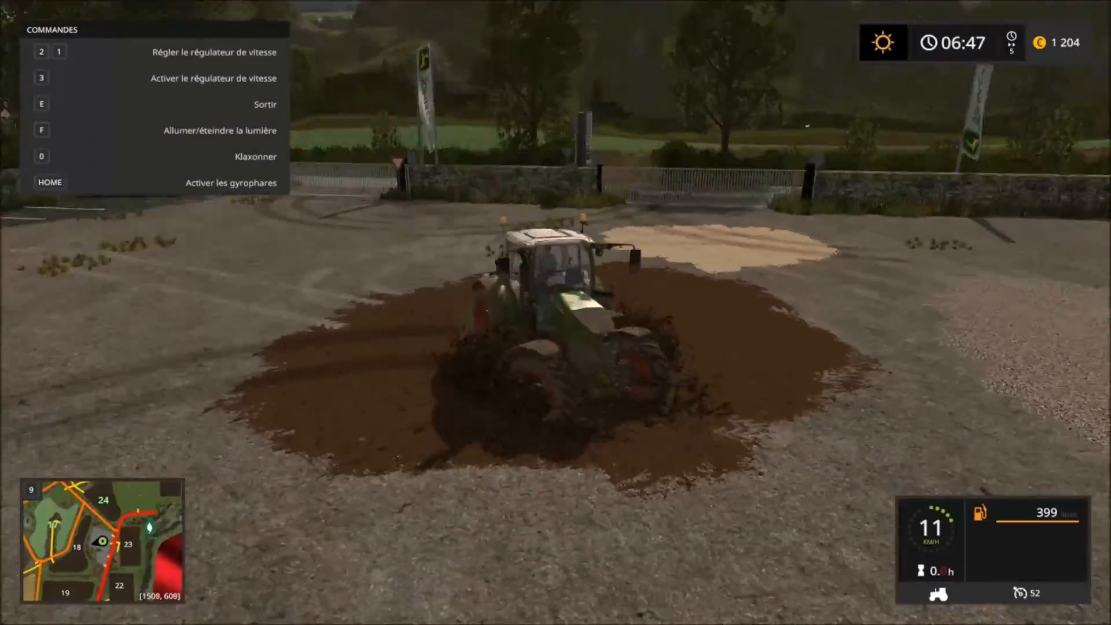
Drive the tractor across the gravel area, loop back through the mud patch and head out onto the yard
key(w)
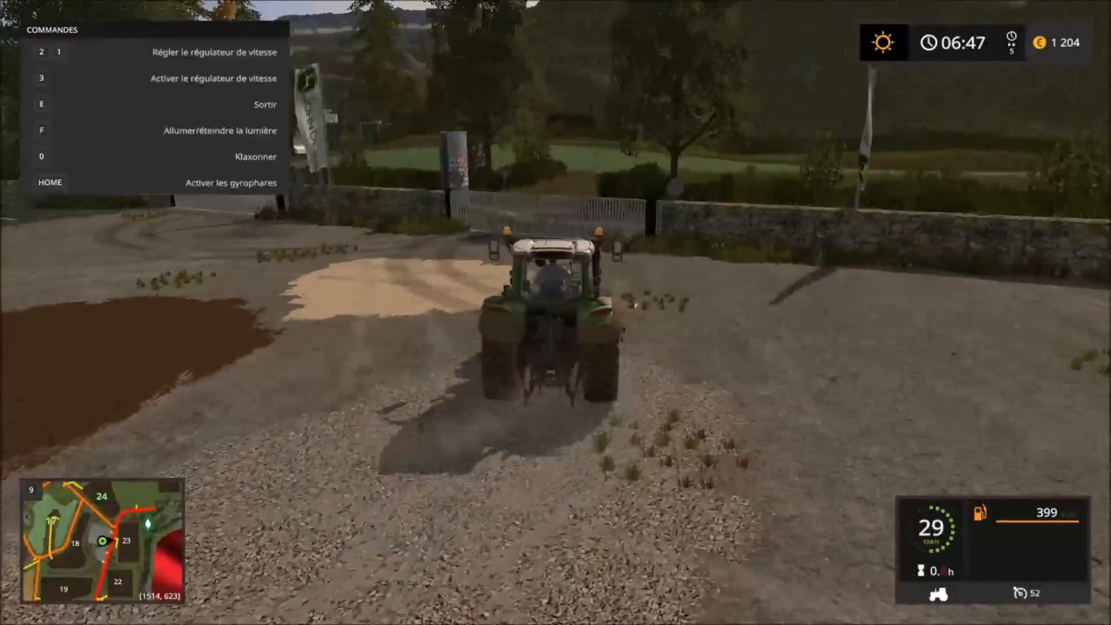
key(w)
key(a)
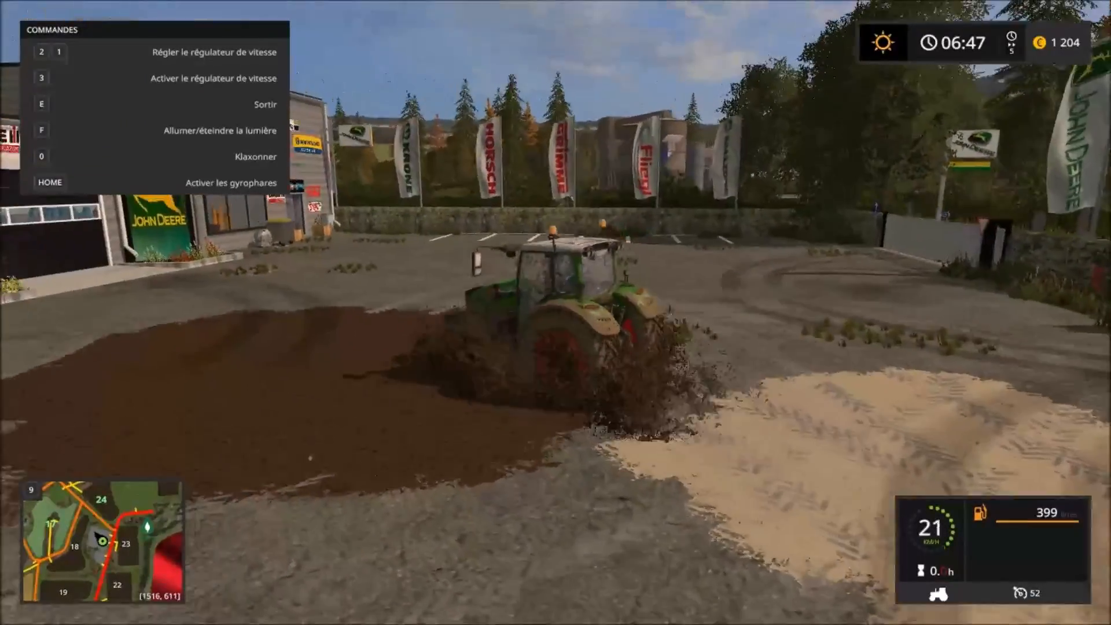
key(d)
key(d)
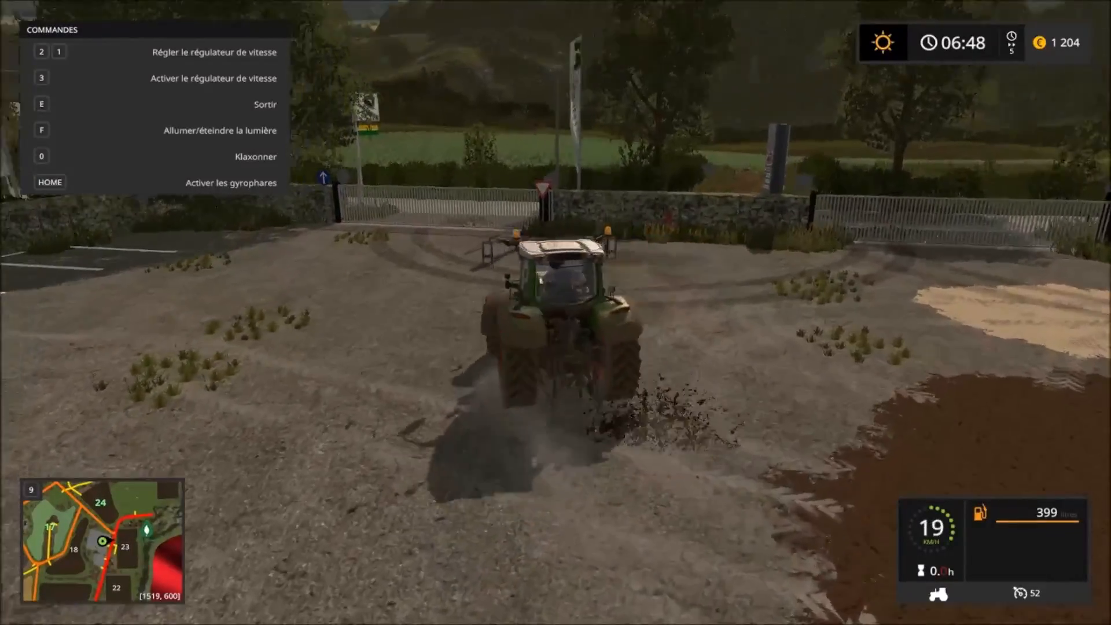
Stop the tractor on the yard beside the mud patch and move it slowly back and forth
key(s)
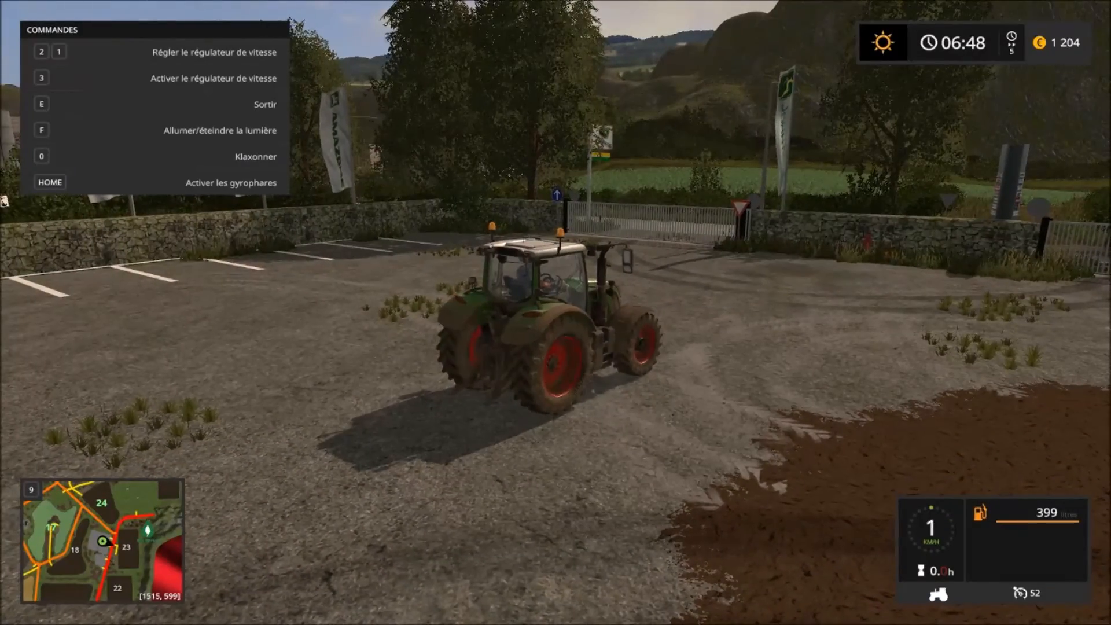
key(s)
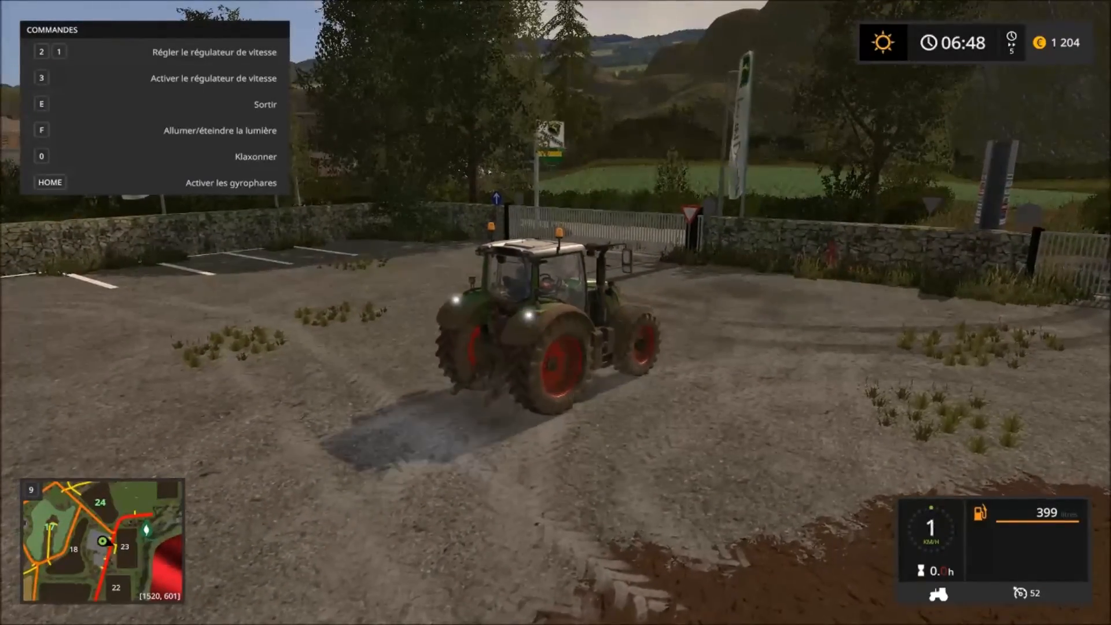
key(w)
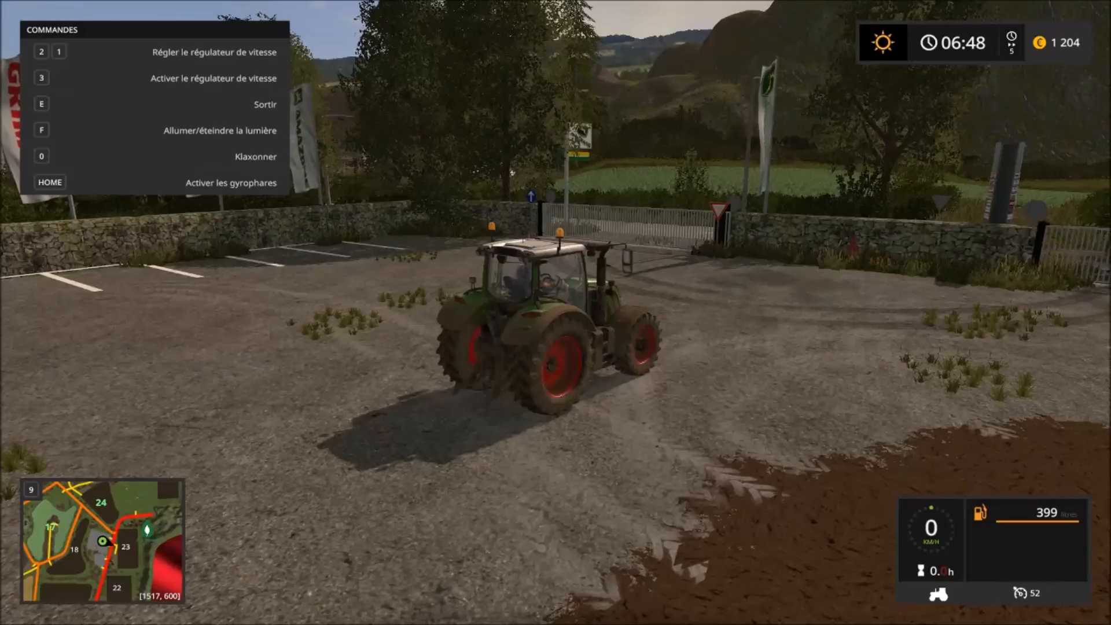
key(s)
key(s)
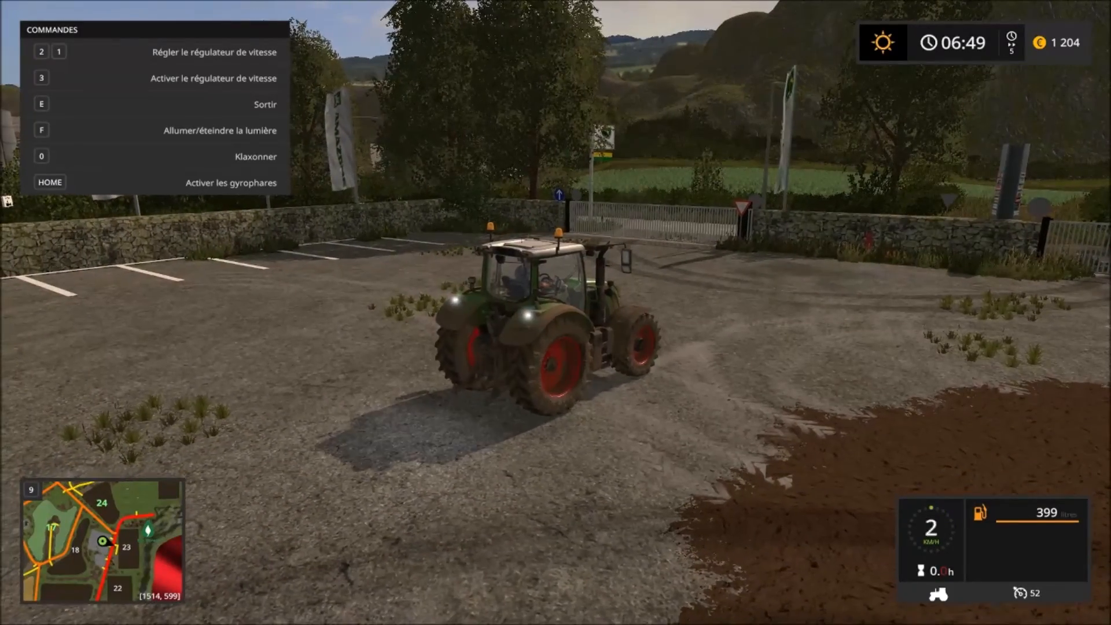
key(w)
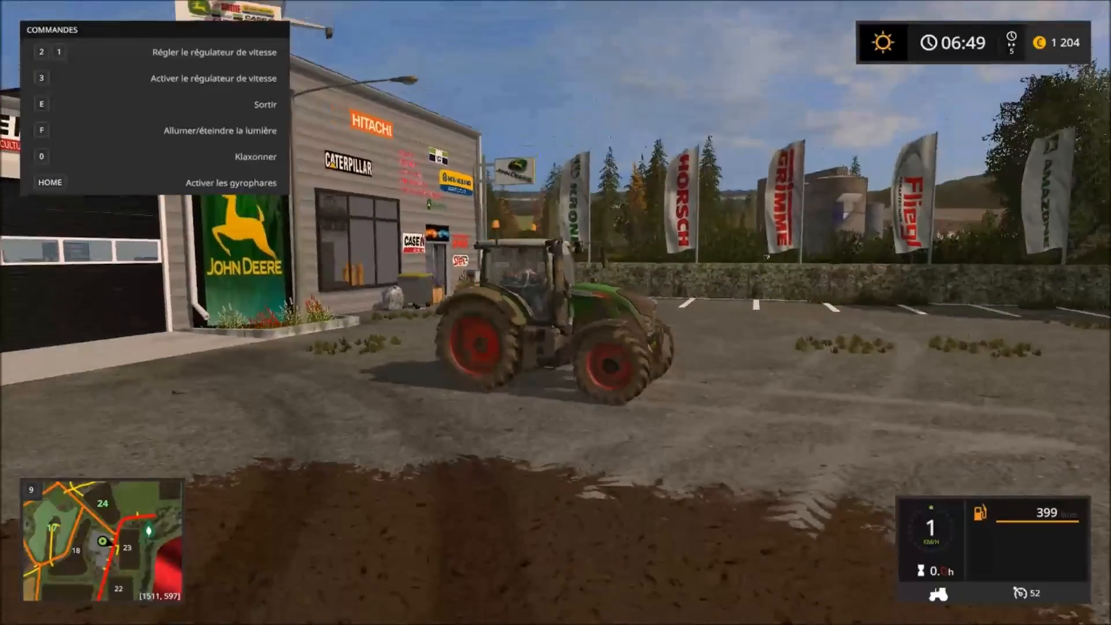